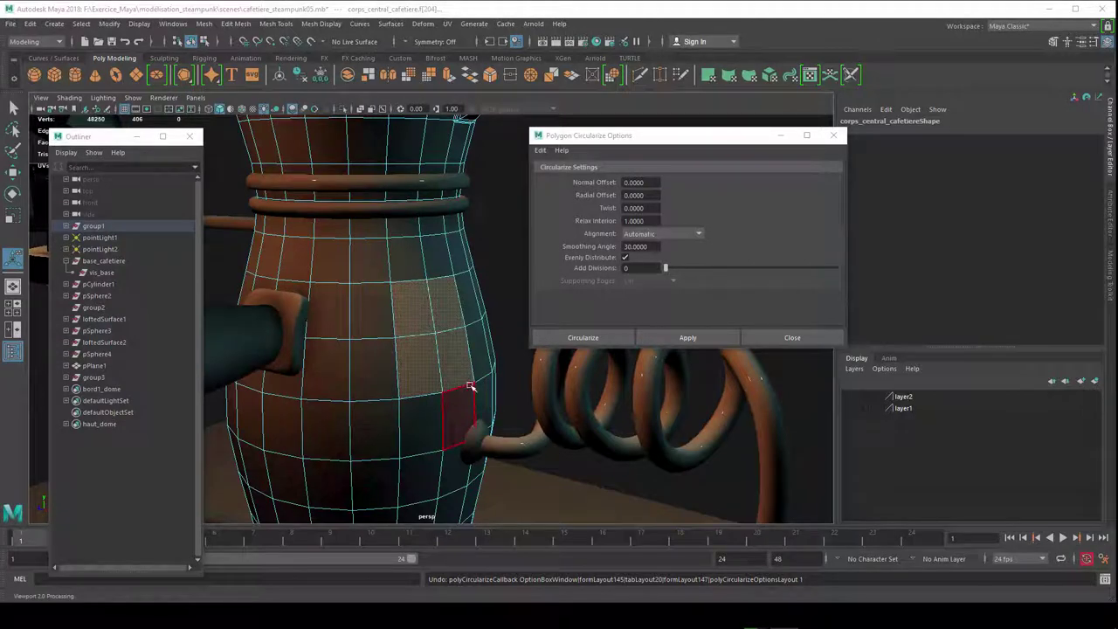
Step: Close the Polygon Circularize Options window and open the Edit Mesh menu
mouse_move(470, 384)
alt+mouse_down()
mouse_move(485, 379)
mouse_move(446, 399)
alt+mouse_up()
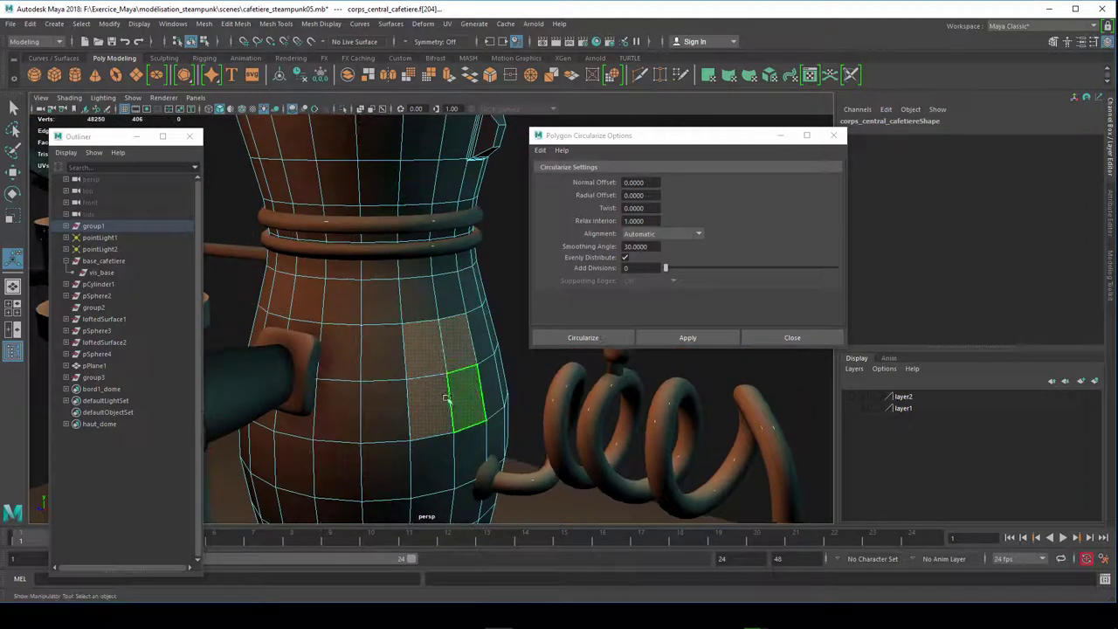
mouse_move(441, 397)
alt+mouse_down()
mouse_move(436, 437)
mouse_move(413, 422)
alt+mouse_up()
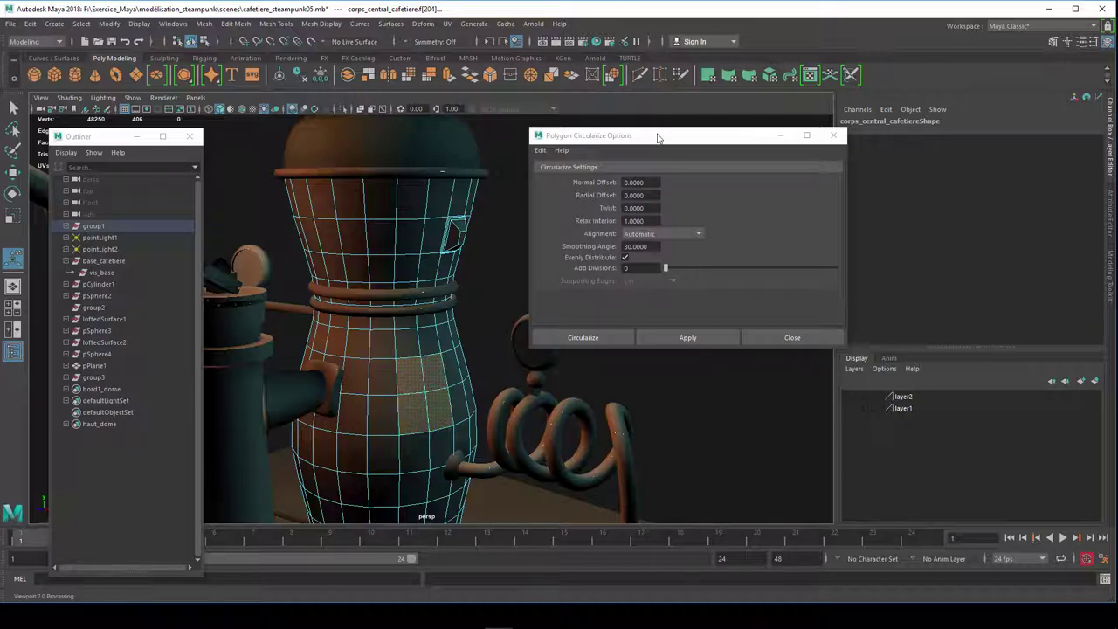
drag(655, 141, 636, 132)
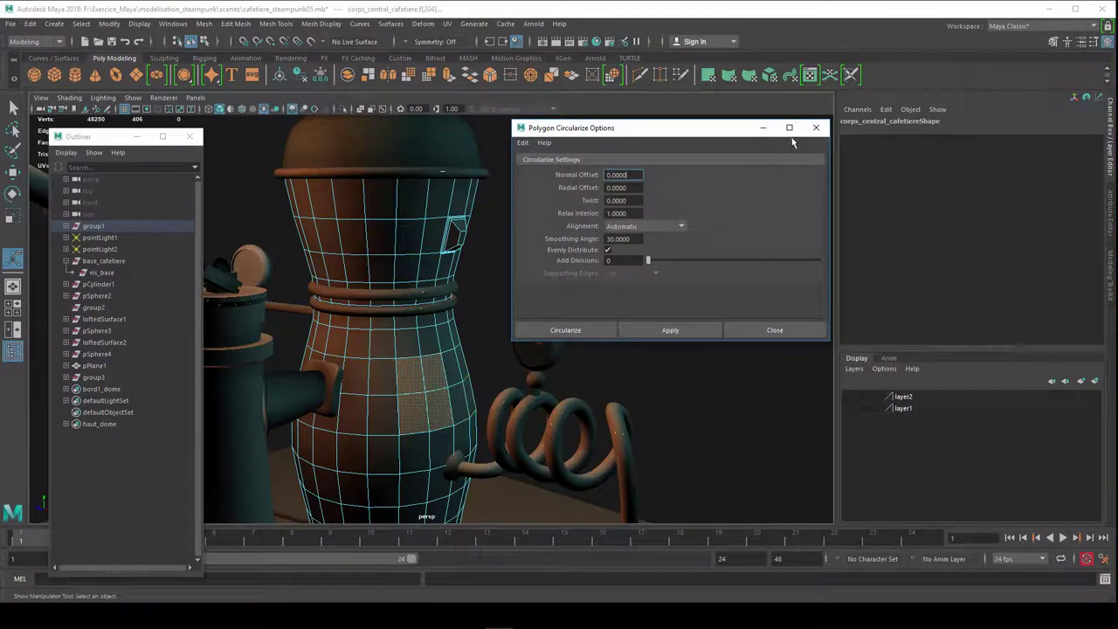
click(816, 128)
click(236, 23)
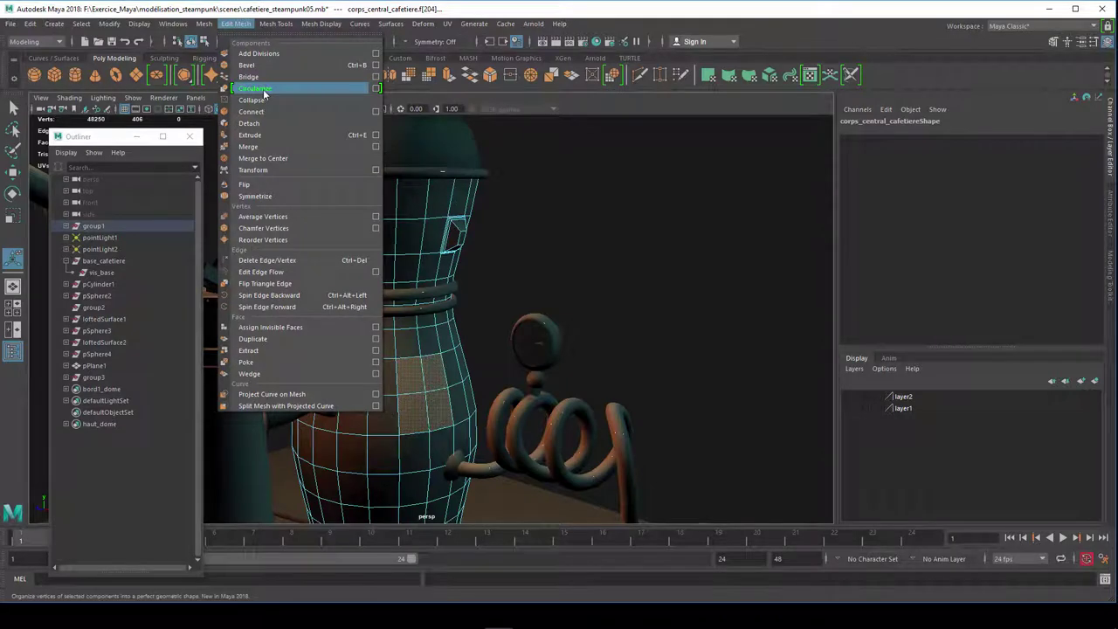
Step: Reopen the Circularize option box, set the dialog aside, and zoom in on the pot body's faceted patch
click(375, 88)
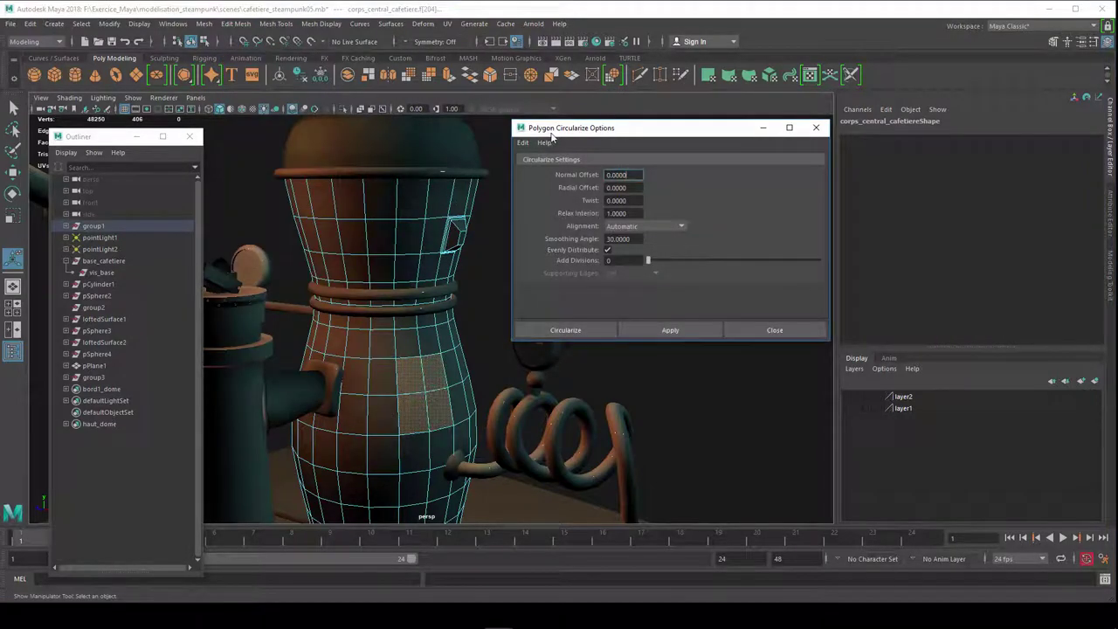
drag(551, 138, 585, 127)
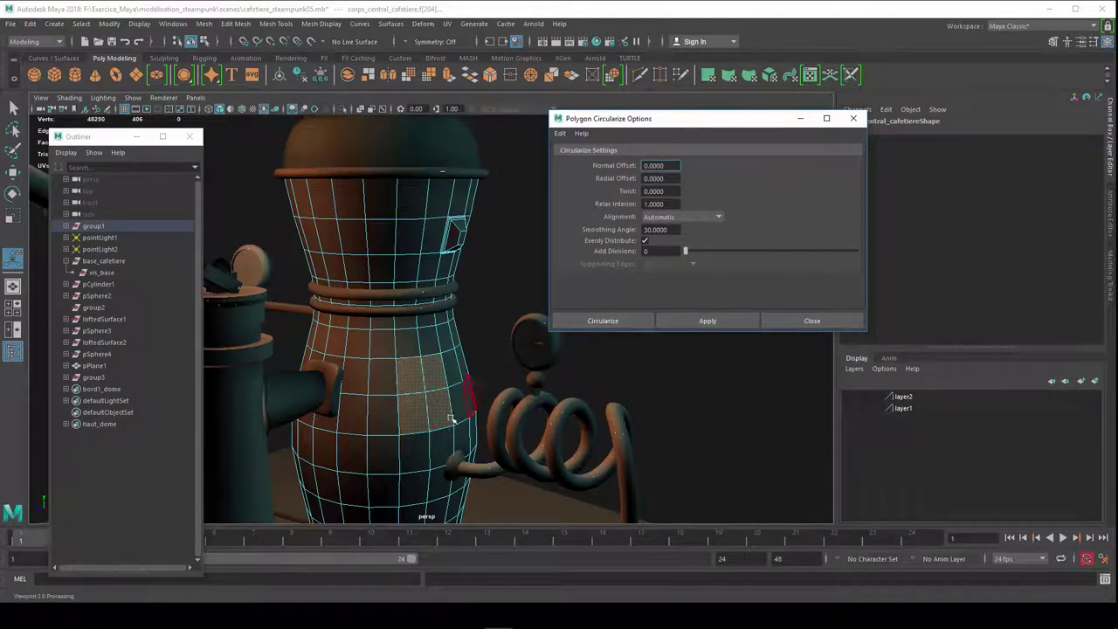
scroll(447, 412, up, 2)
scroll(452, 384, up, 2)
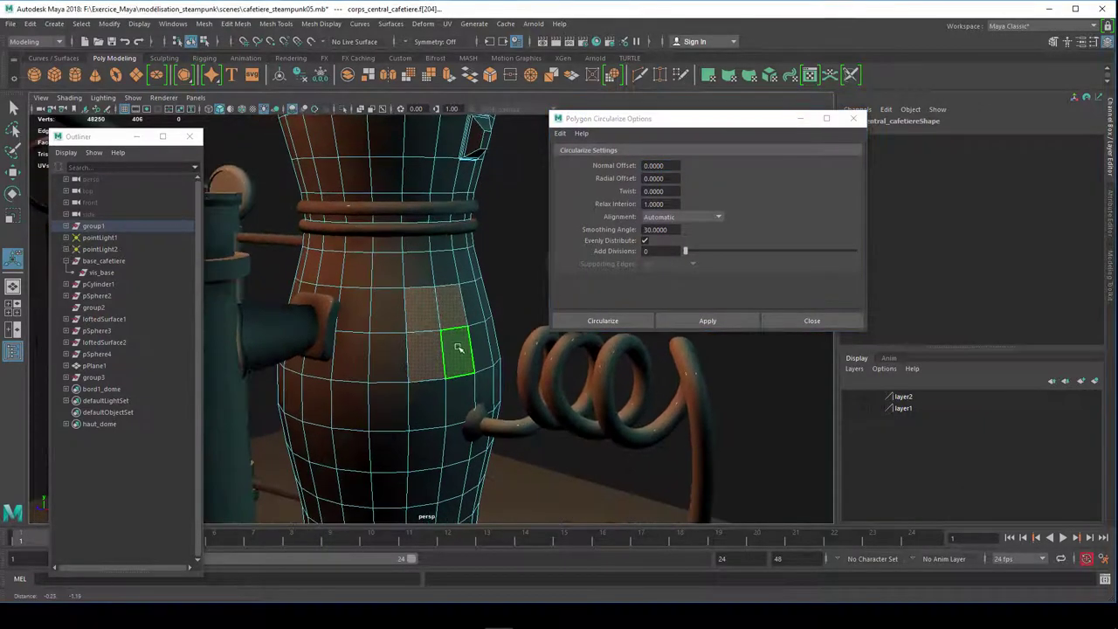
mouse_move(452, 354)
alt+mouse_down()
mouse_move(524, 372)
mouse_move(483, 383)
alt+mouse_up()
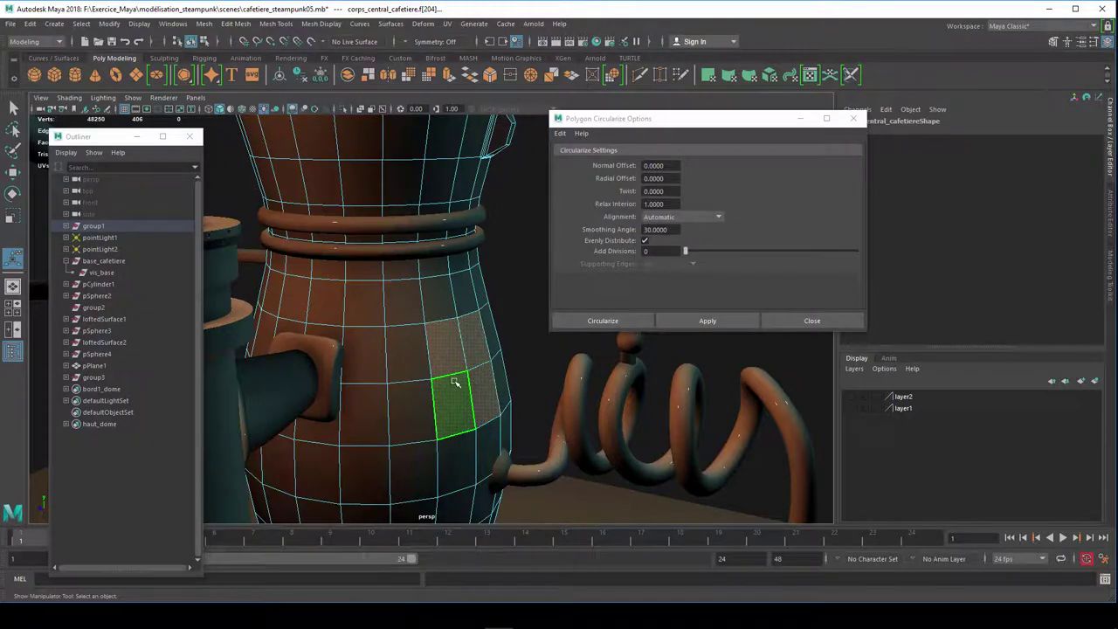
mouse_move(450, 388)
alt+mouse_down()
mouse_move(398, 377)
mouse_move(448, 382)
alt+mouse_up()
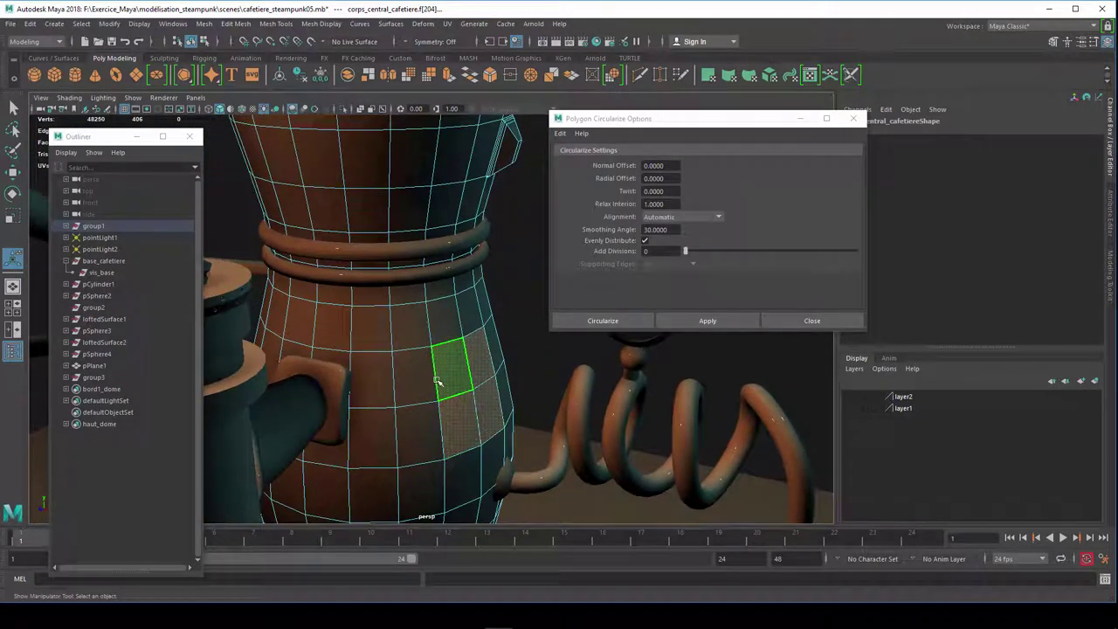
alt+right_drag(437, 382, 498, 426)
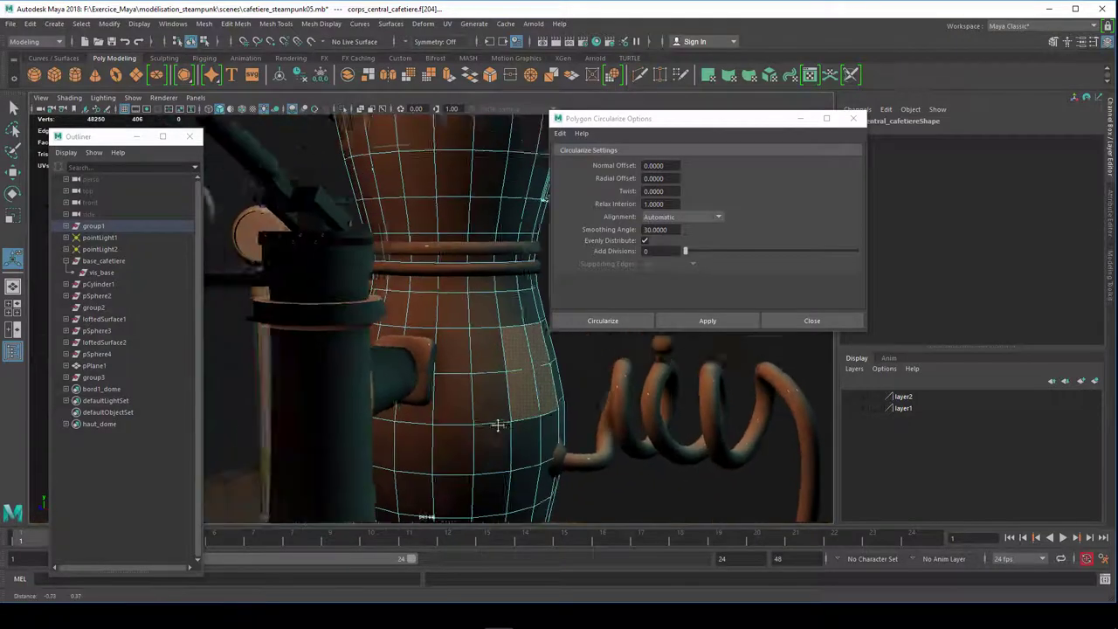
mouse_move(498, 426)
alt+mouse_down()
mouse_move(568, 425)
mouse_move(449, 412)
alt+mouse_up()
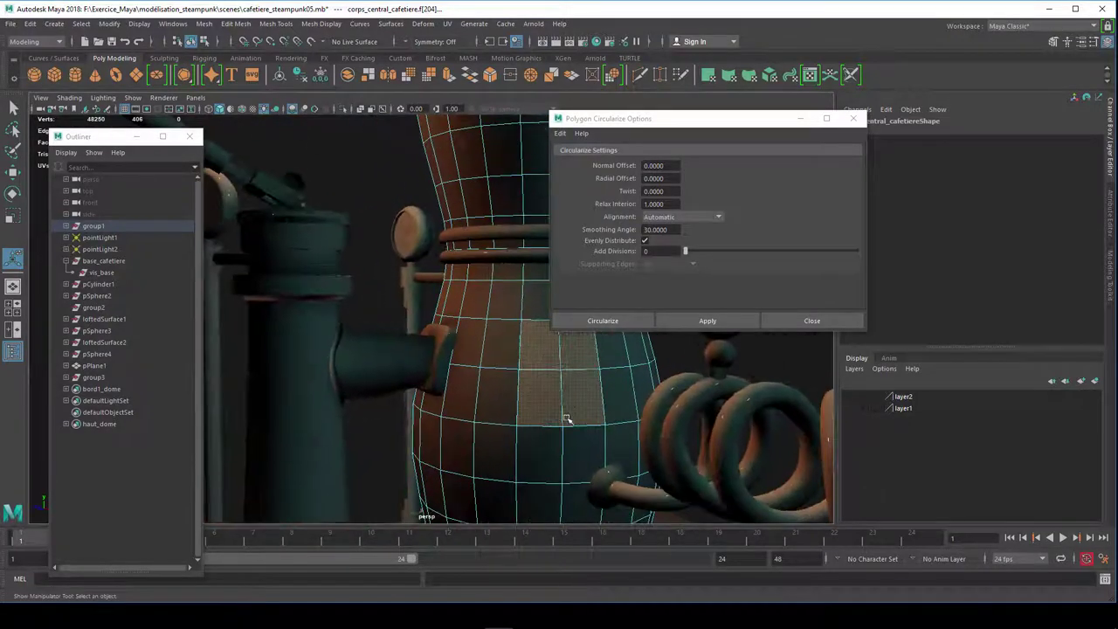
click(398, 353)
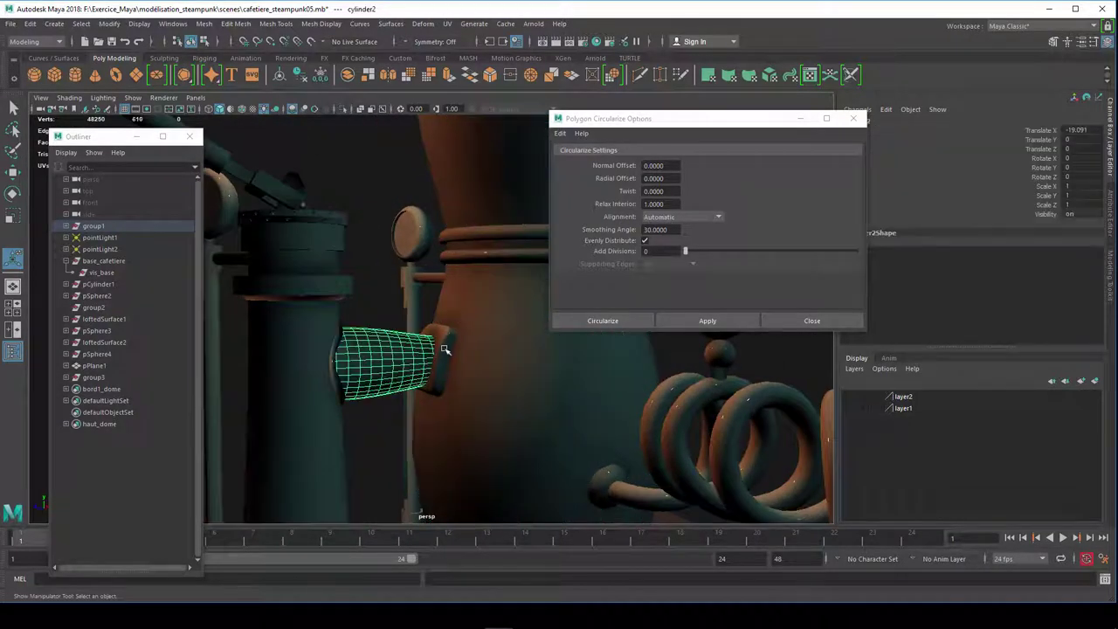
mouse_move(390, 370)
alt+mouse_down()
mouse_move(414, 387)
mouse_move(404, 393)
mouse_move(431, 395)
alt+mouse_up()
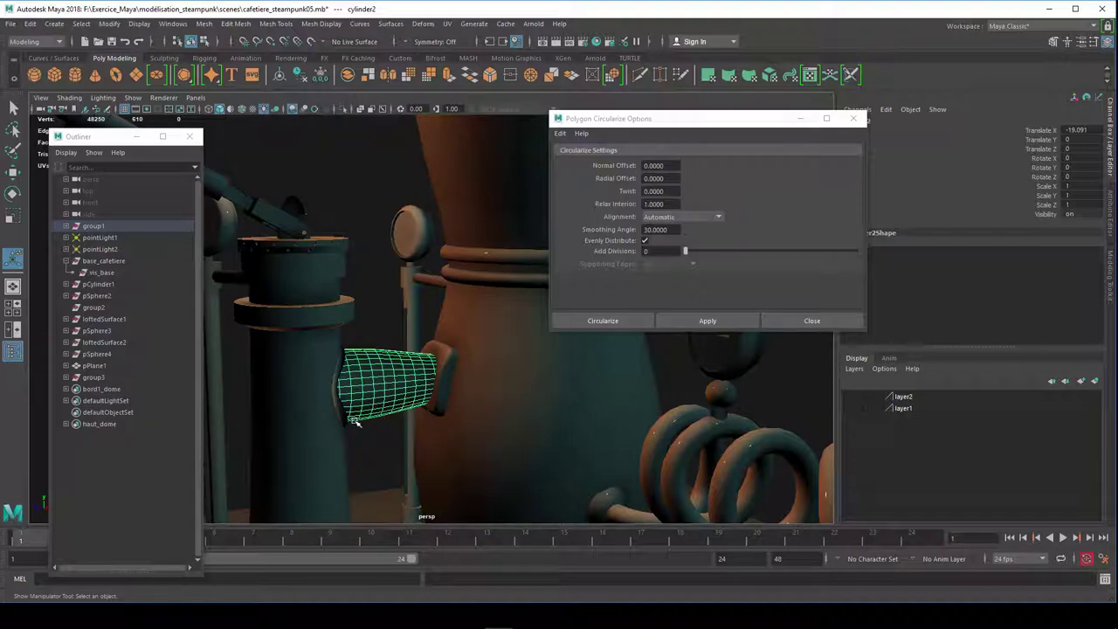
mouse_move(401, 410)
alt+mouse_down()
mouse_move(389, 367)
mouse_move(449, 429)
mouse_move(314, 373)
alt+mouse_up()
scroll(392, 376, up, 4)
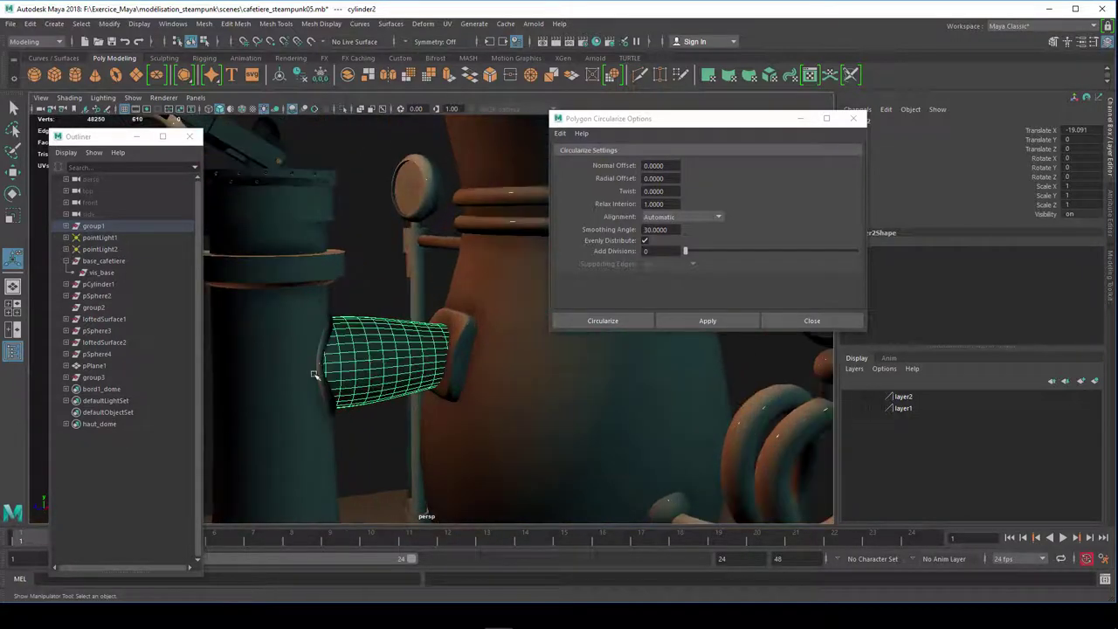
alt+drag(417, 378, 417, 382)
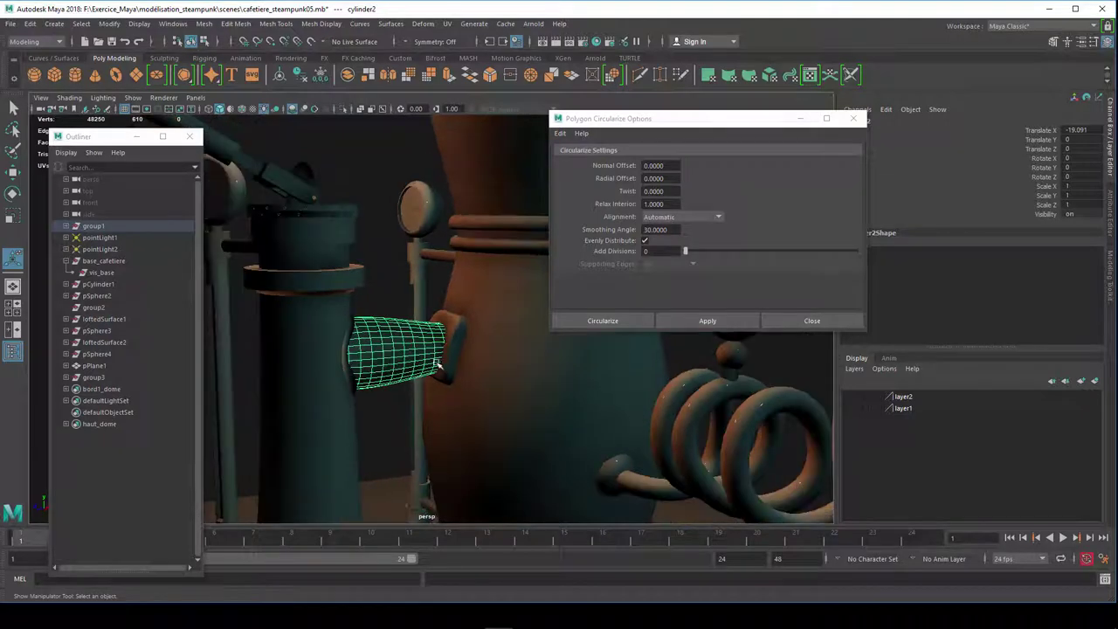
alt+middle_drag(439, 365, 403, 217)
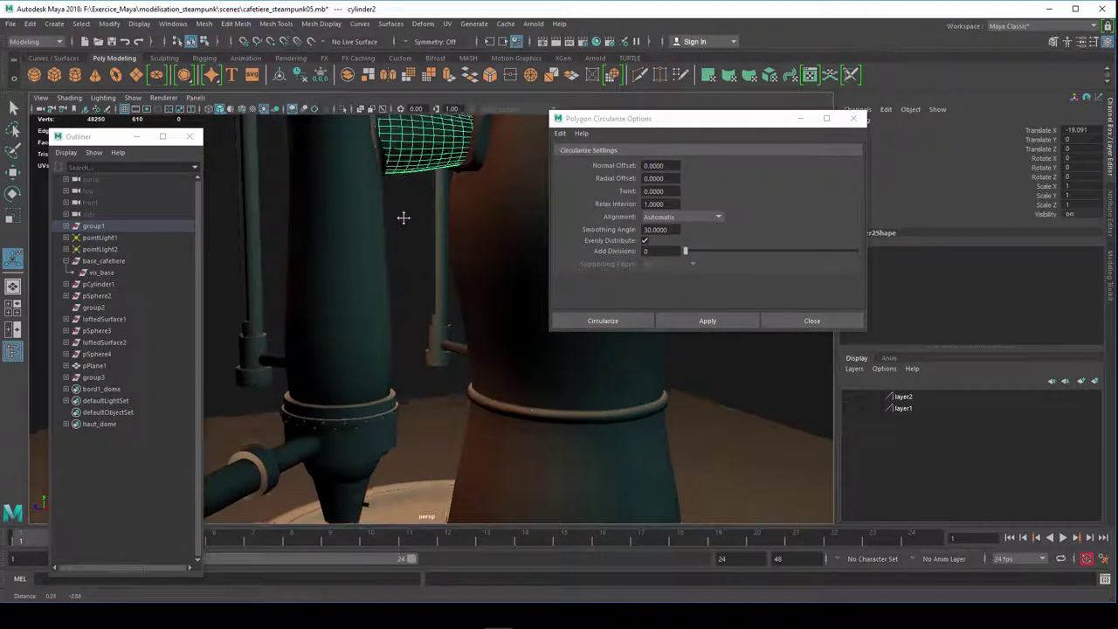
alt+drag(403, 218, 372, 334)
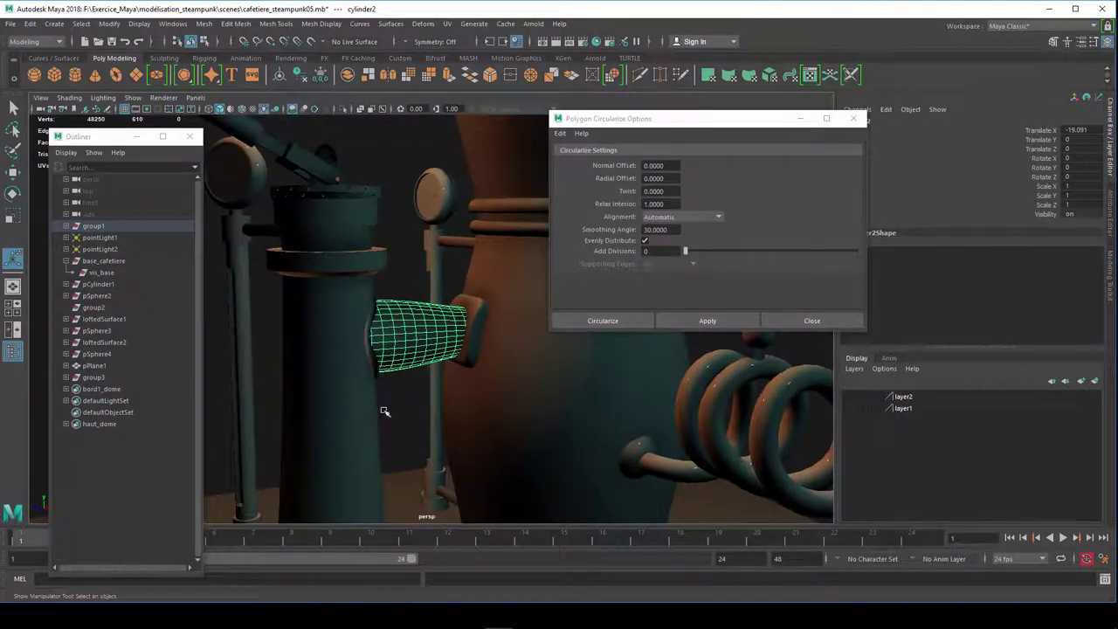
scroll(388, 402, up, 2)
scroll(402, 378, up, 2)
scroll(376, 380, up, 2)
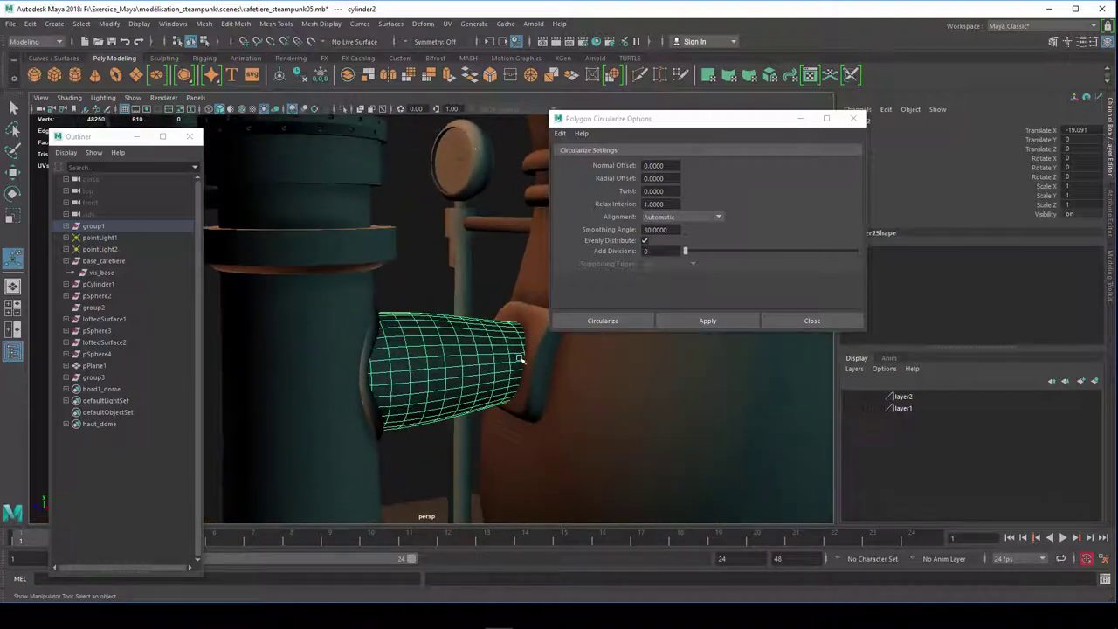
mouse_move(371, 378)
alt+mouse_down()
mouse_move(349, 392)
mouse_move(377, 390)
alt+mouse_up()
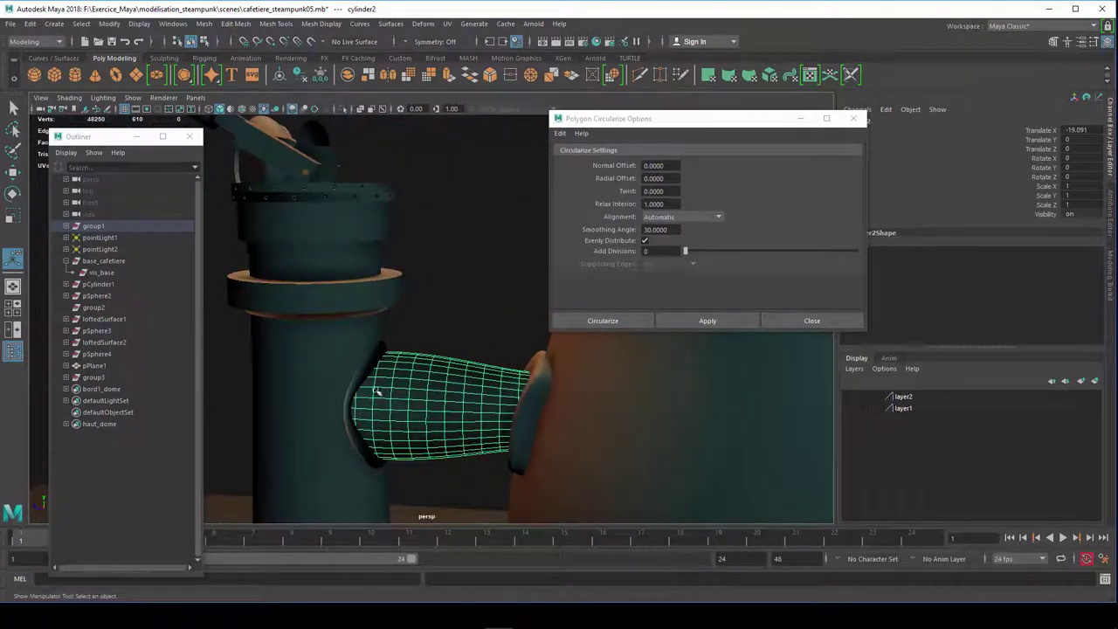
click(527, 416)
mouse_move(512, 474)
alt+mouse_down()
mouse_move(554, 481)
mouse_move(586, 466)
mouse_move(392, 449)
mouse_move(437, 440)
mouse_move(345, 459)
mouse_move(337, 437)
mouse_move(381, 425)
mouse_move(332, 450)
mouse_move(370, 361)
alt+mouse_up()
Step: Select the pipe-end sphere, with and without the pot body, and rotate it slightly
click(483, 381)
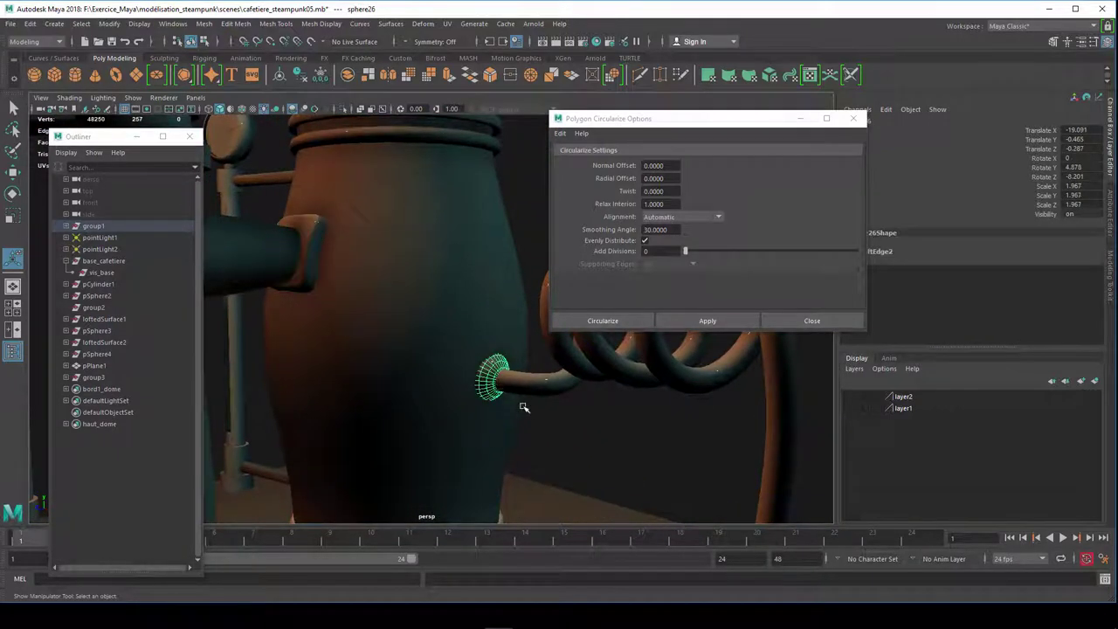
click(463, 432)
scroll(464, 437, up, 3)
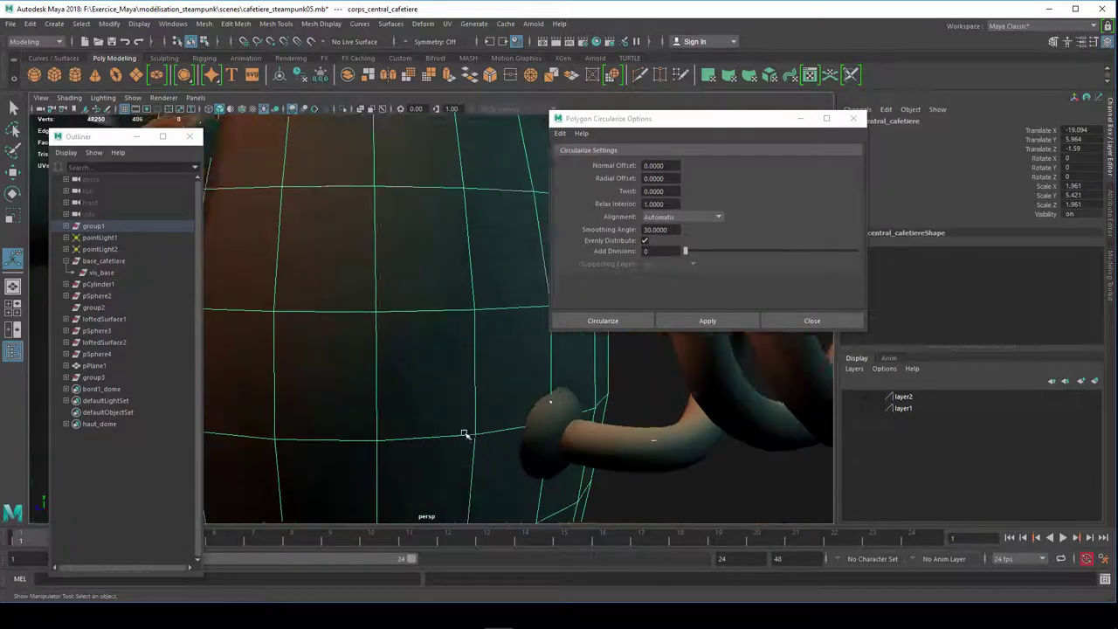
alt+drag(464, 437, 375, 419)
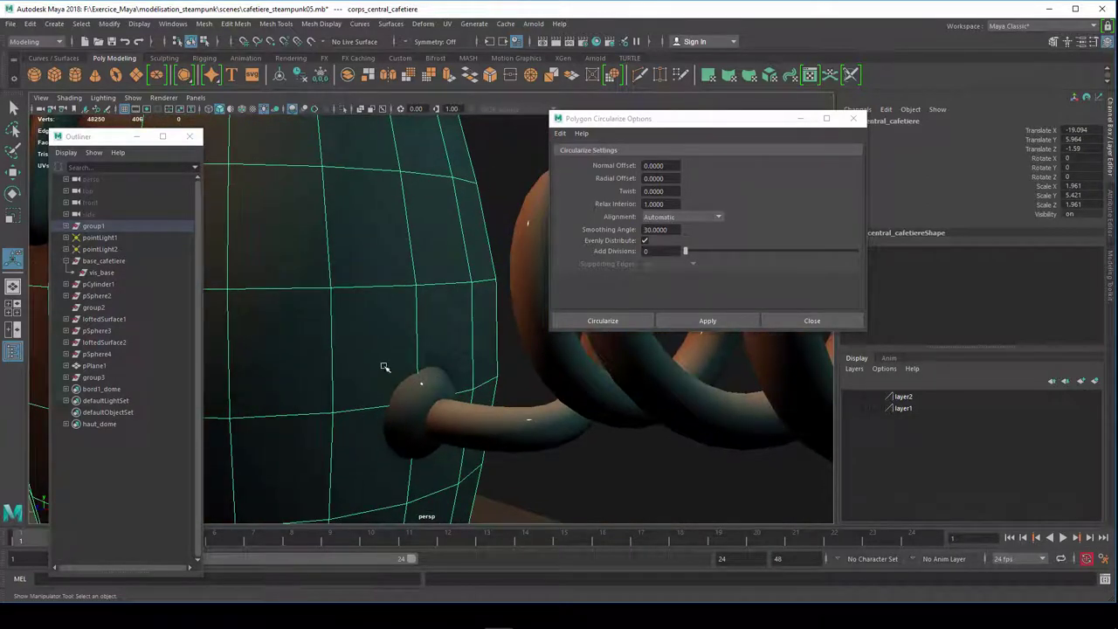
click(437, 426)
click(409, 406)
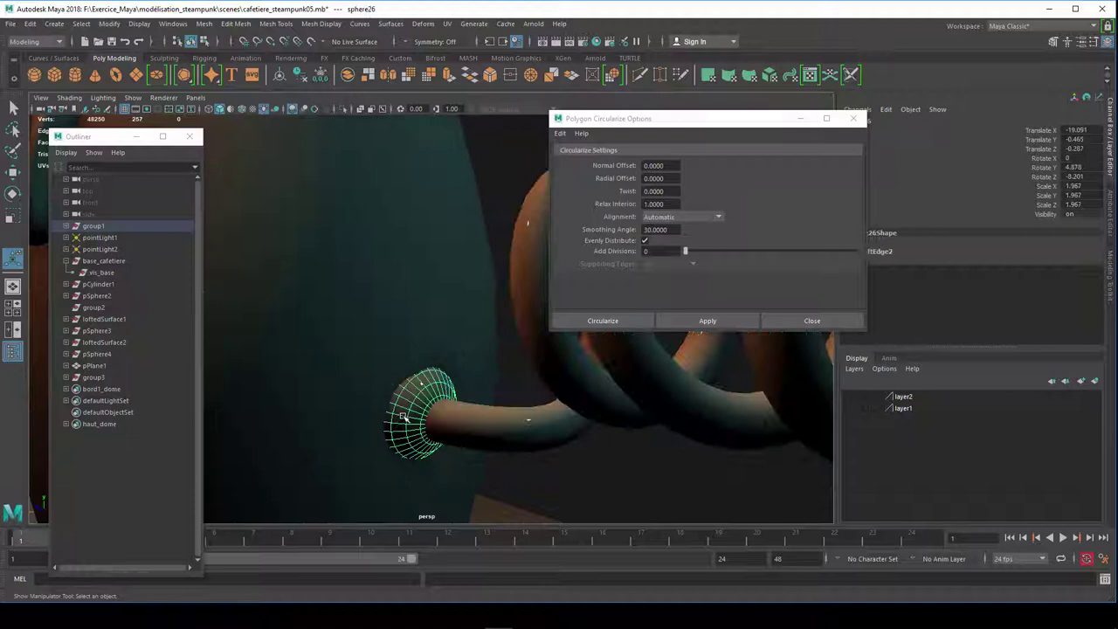
shift+click(359, 389)
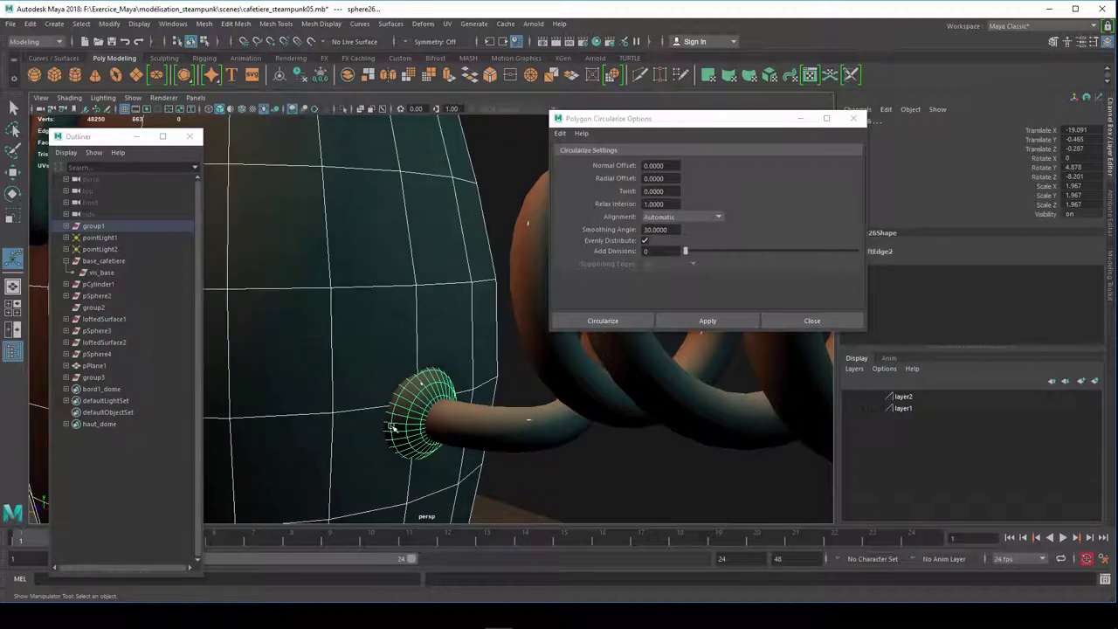
key(e)
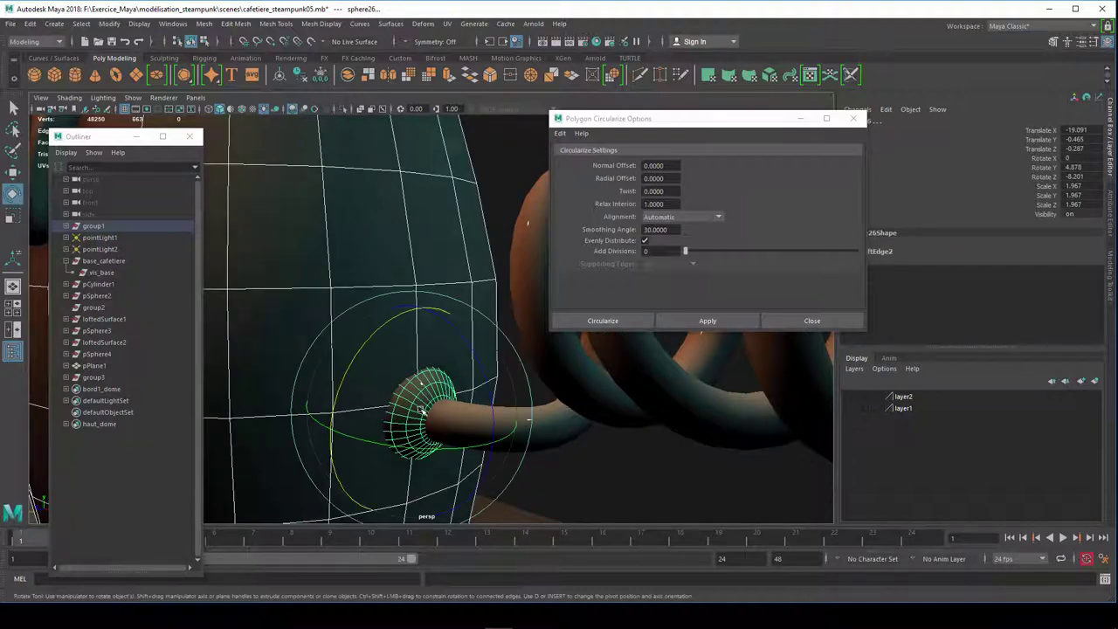
drag(475, 361, 465, 376)
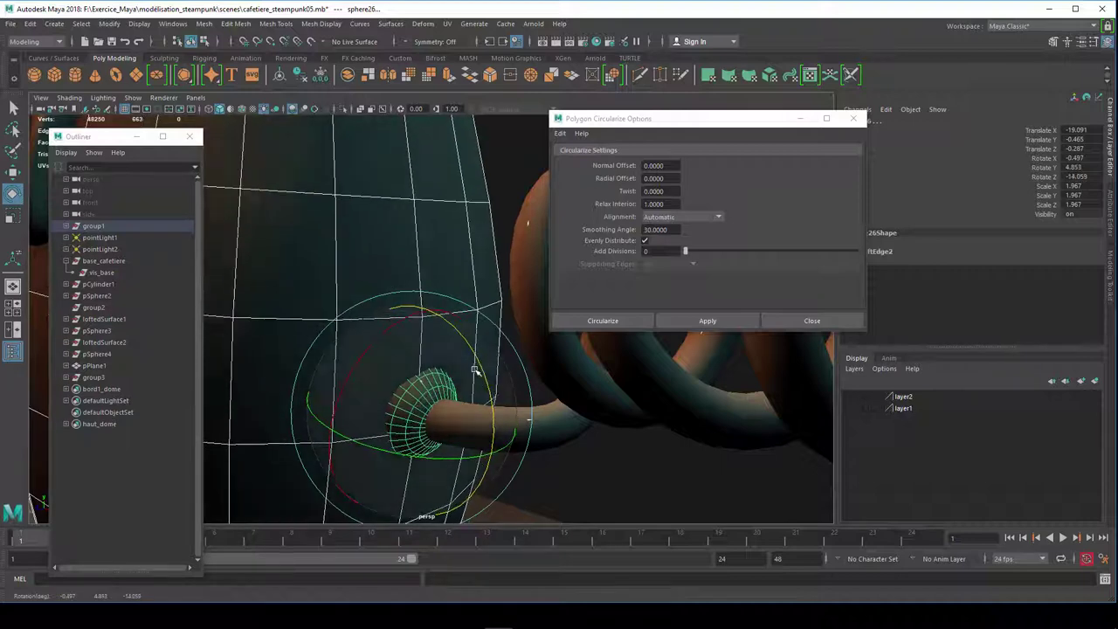
click(509, 250)
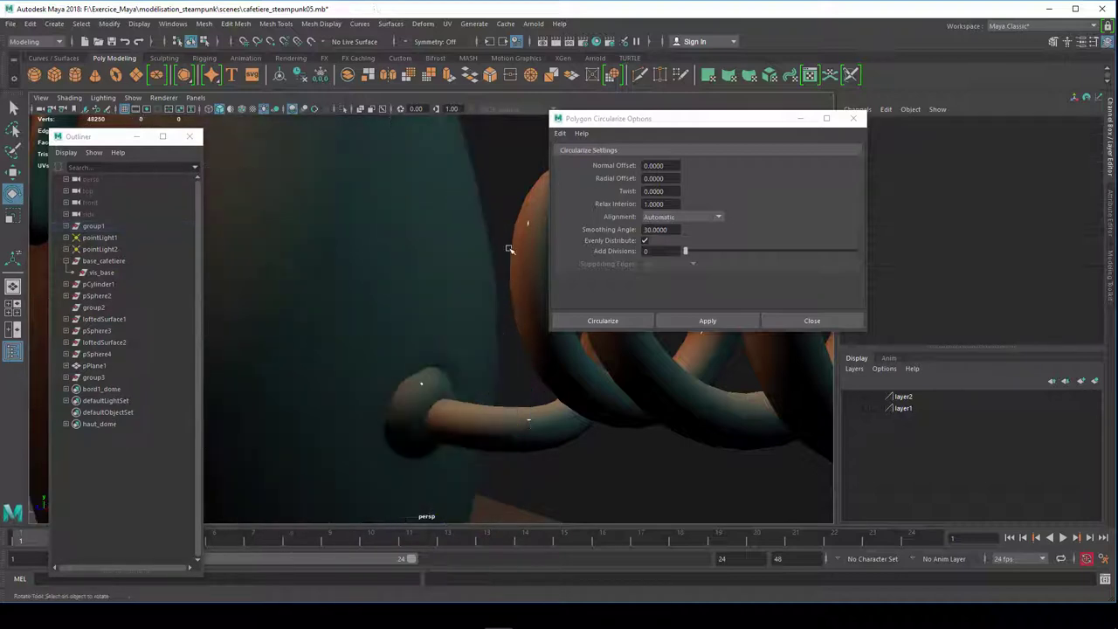
click(428, 391)
mouse_move(471, 352)
mouse_down()
mouse_move(478, 362)
mouse_move(463, 351)
mouse_up()
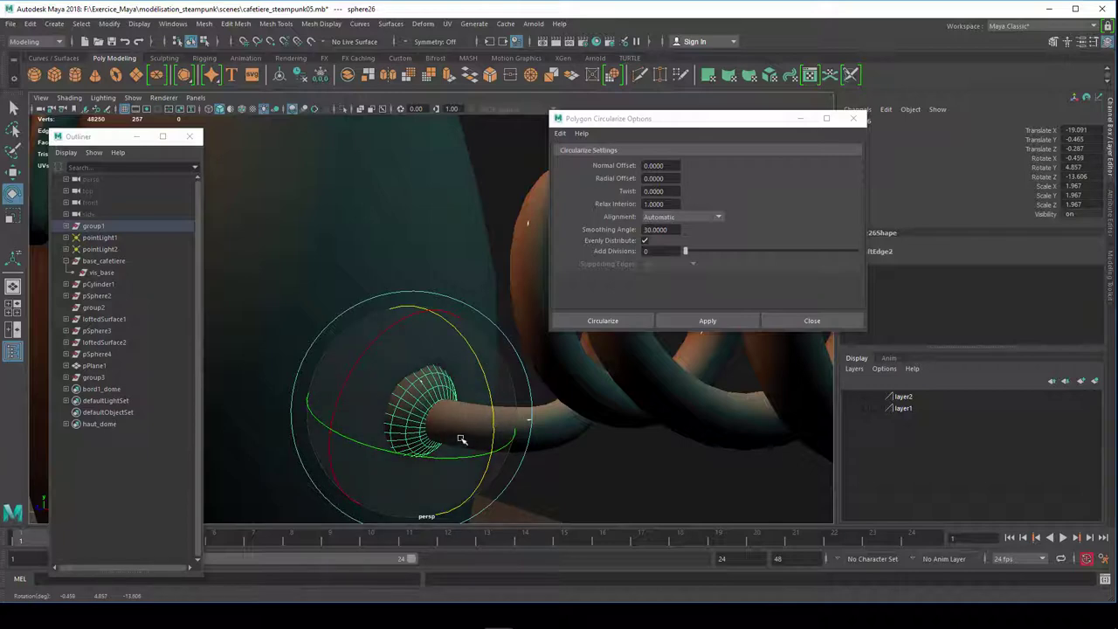
Step: Nudge sphere26 slightly along Y and Z with the Move tool
key(w)
drag(420, 384, 424, 377)
drag(444, 428, 447, 430)
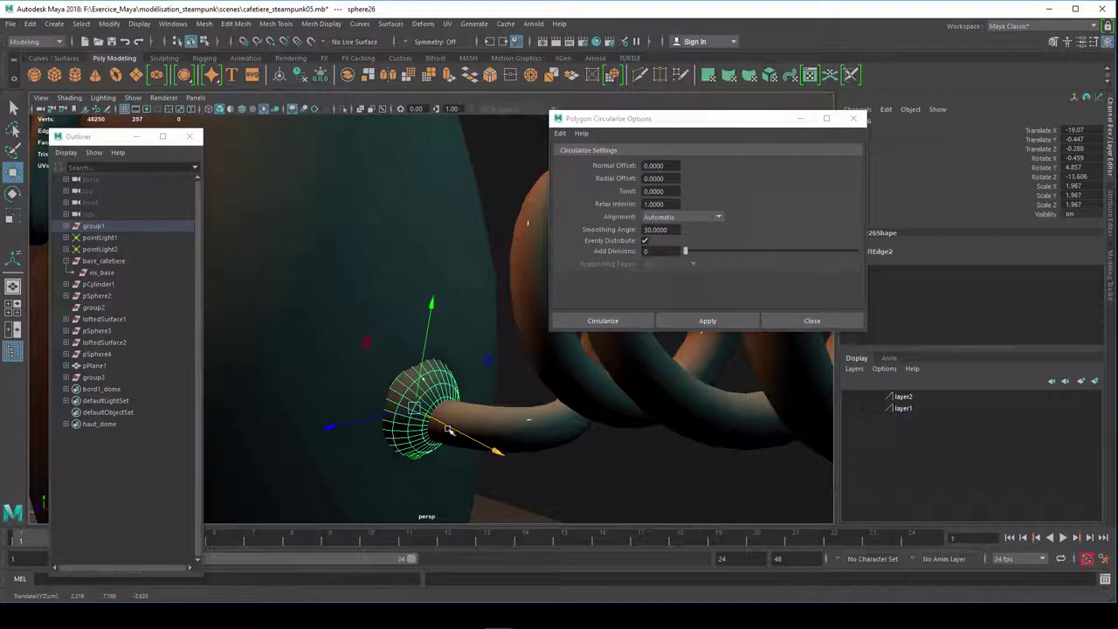
Step: Select the central body corps_central_cafetiere
mouse_move(377, 385)
alt+mouse_down()
mouse_move(434, 454)
mouse_move(474, 432)
mouse_move(392, 480)
mouse_move(437, 390)
alt+mouse_up()
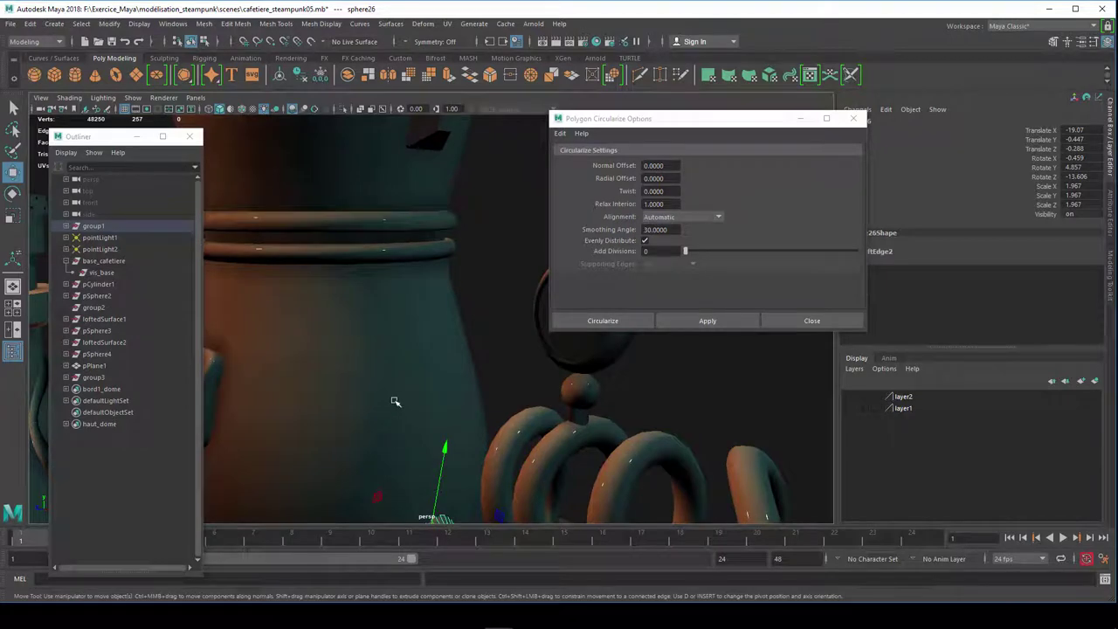
click(396, 401)
mouse_move(384, 429)
alt+mouse_down()
mouse_move(387, 460)
mouse_move(440, 460)
mouse_move(417, 465)
alt+mouse_up()
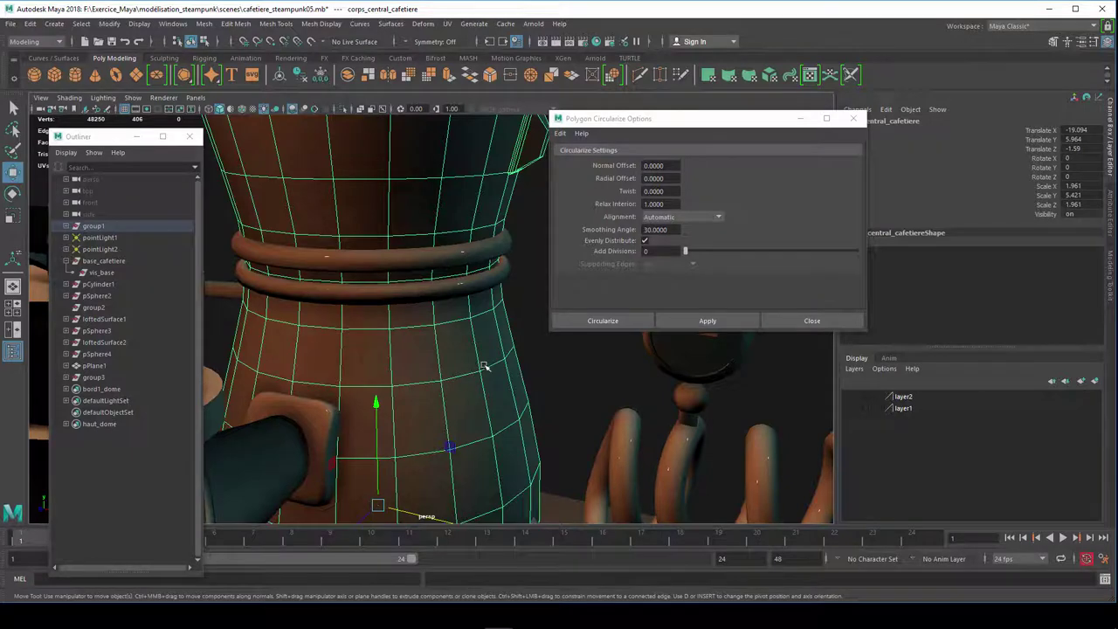
Step: Inspect the coffee-maker body from several angles, then switch it to Face component mode
mouse_move(476, 367)
alt+mouse_down()
mouse_move(436, 411)
mouse_move(371, 419)
mouse_move(443, 393)
alt+mouse_up()
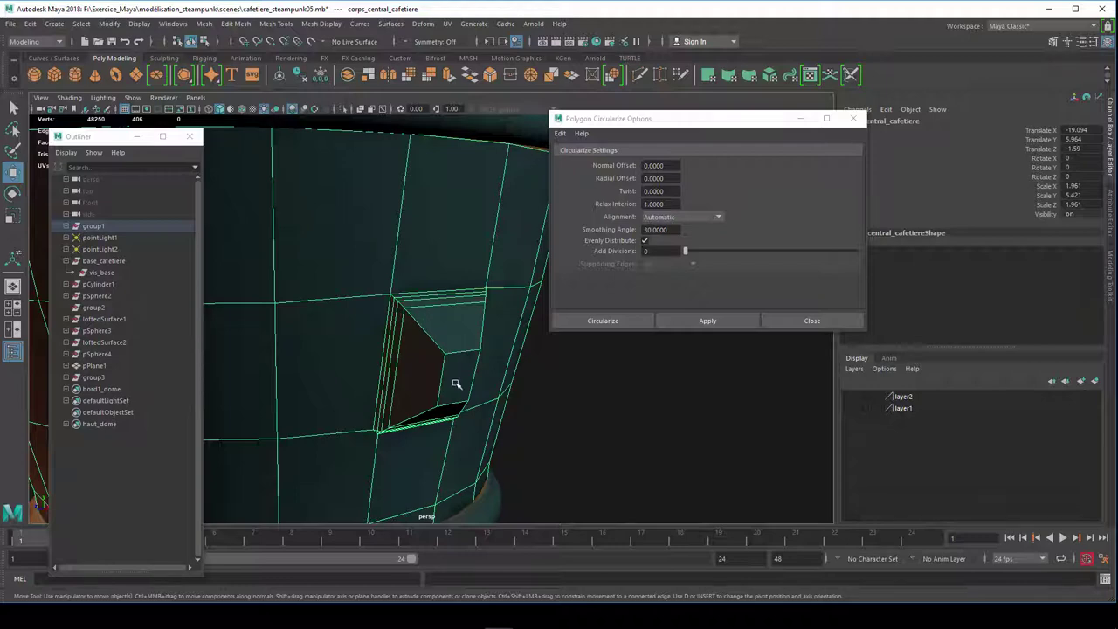
scroll(447, 393, down, 3)
mouse_move(447, 393)
alt+mouse_down()
mouse_move(489, 408)
mouse_move(422, 407)
mouse_move(461, 441)
alt+mouse_up()
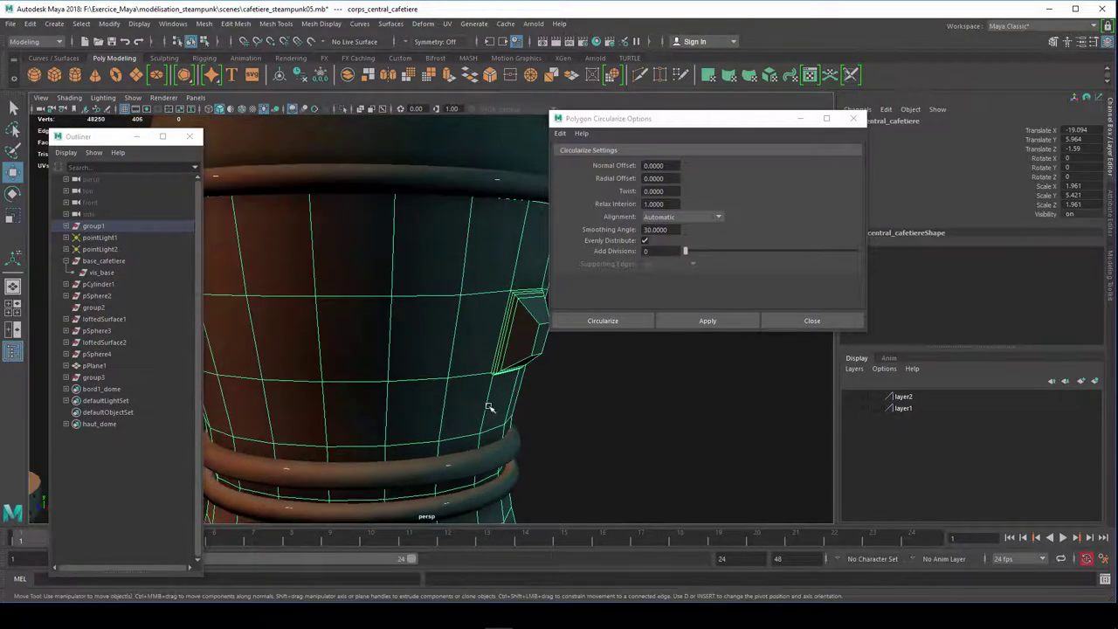
alt+middle_drag(460, 441, 374, 274)
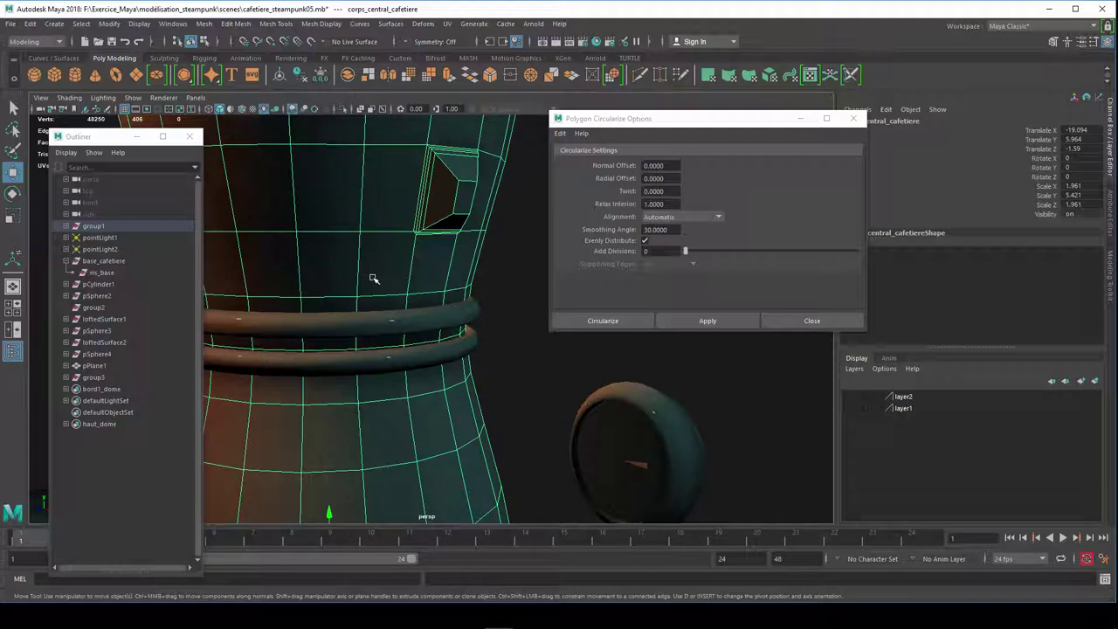
alt+middle_drag(363, 360, 419, 285)
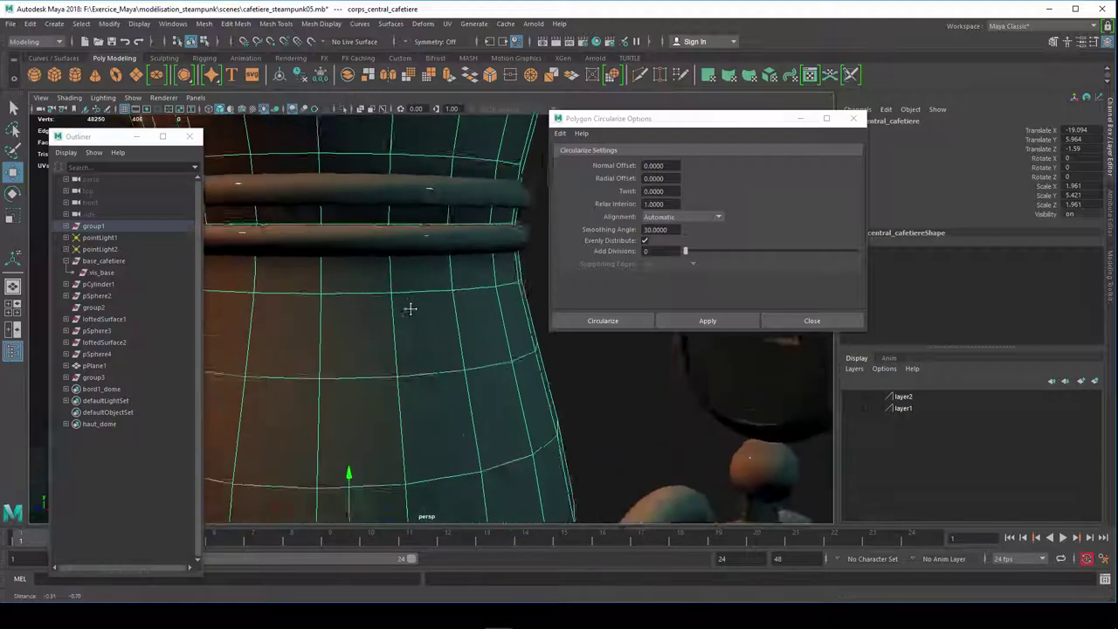
alt+right_drag(419, 285, 404, 440)
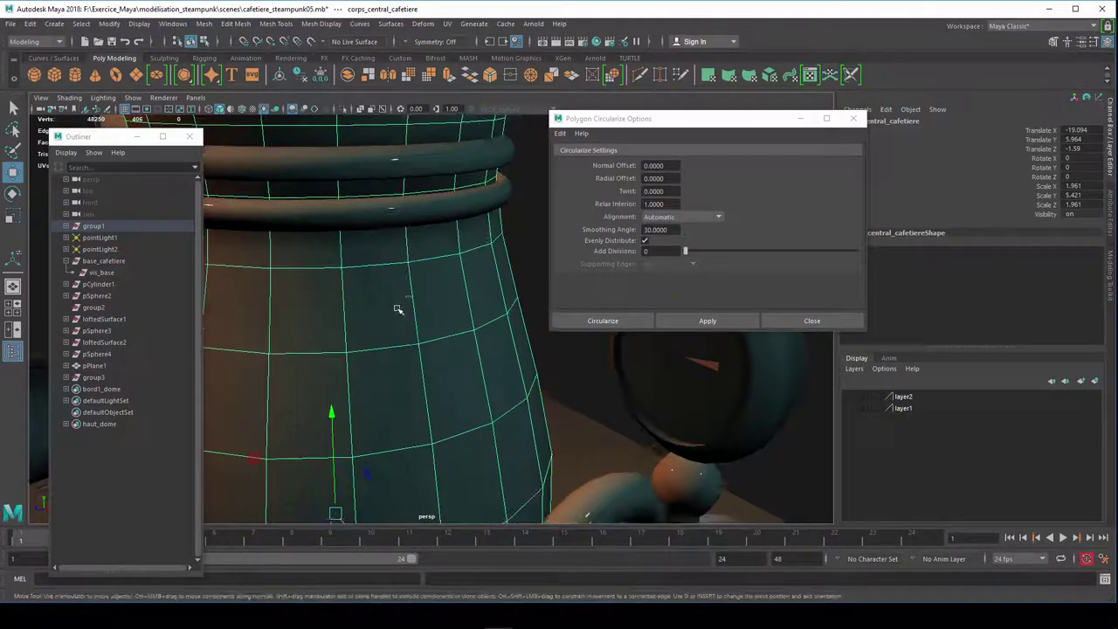
mouse_move(404, 439)
alt+mouse_down()
mouse_move(516, 414)
mouse_move(423, 413)
alt+mouse_up()
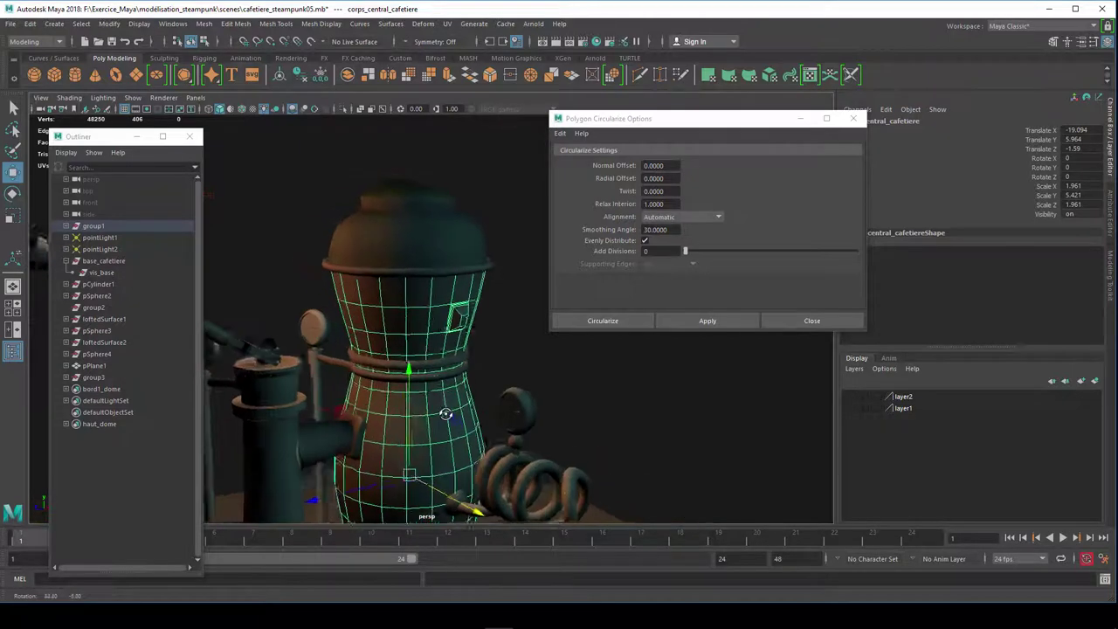
mouse_move(424, 413)
alt+mouse_down()
mouse_move(463, 404)
mouse_move(400, 403)
mouse_move(415, 267)
mouse_move(395, 359)
mouse_move(318, 353)
alt+mouse_up()
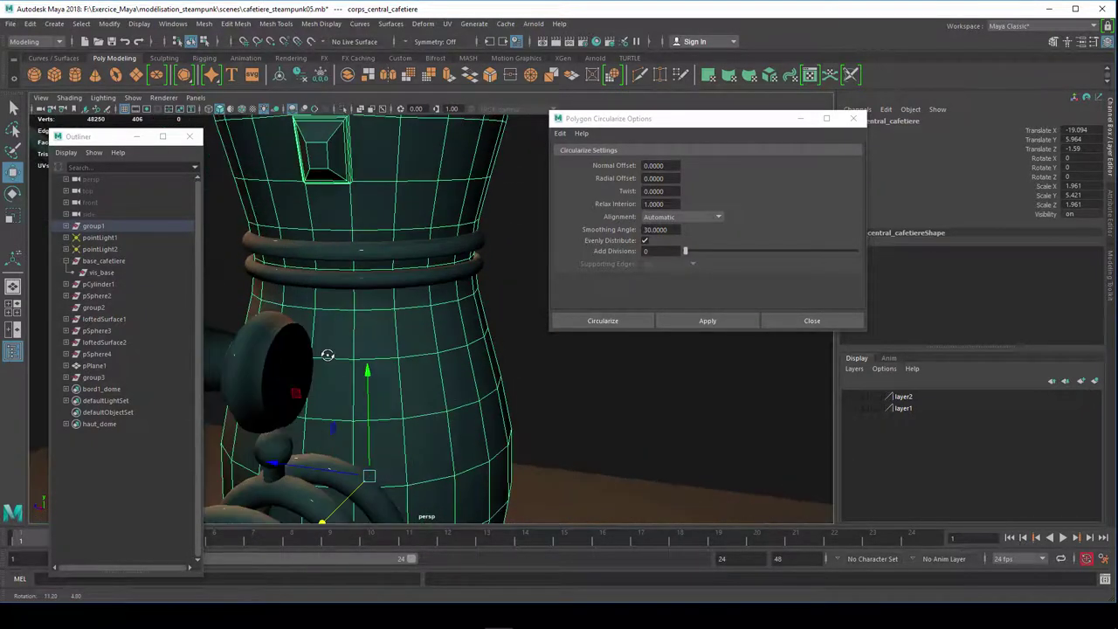
alt+drag(440, 369, 421, 370)
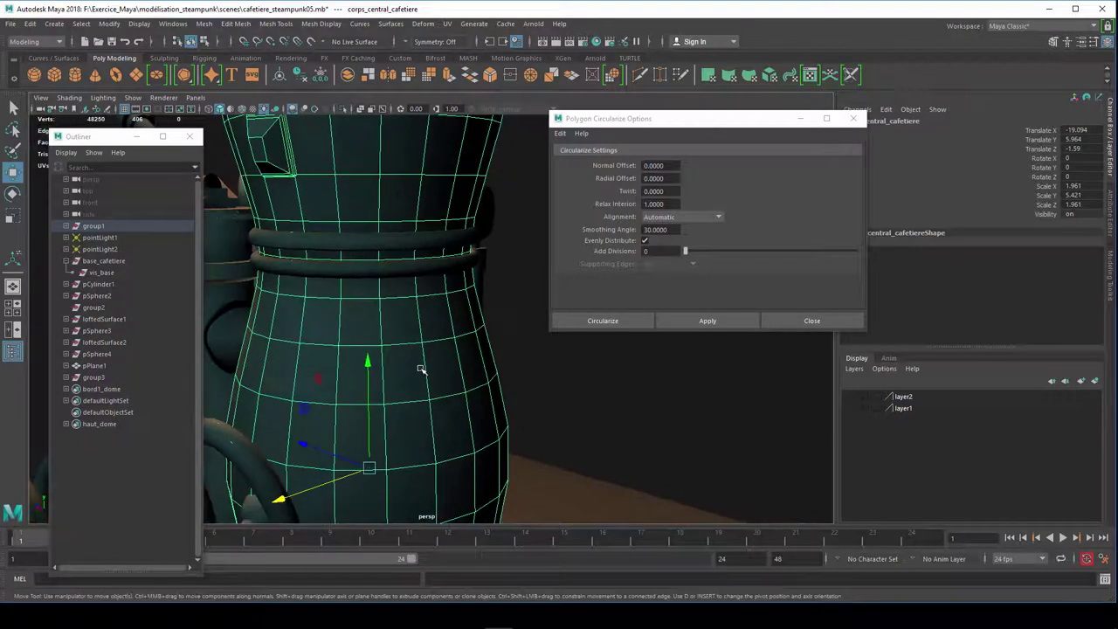
right_drag(400, 372, 400, 308)
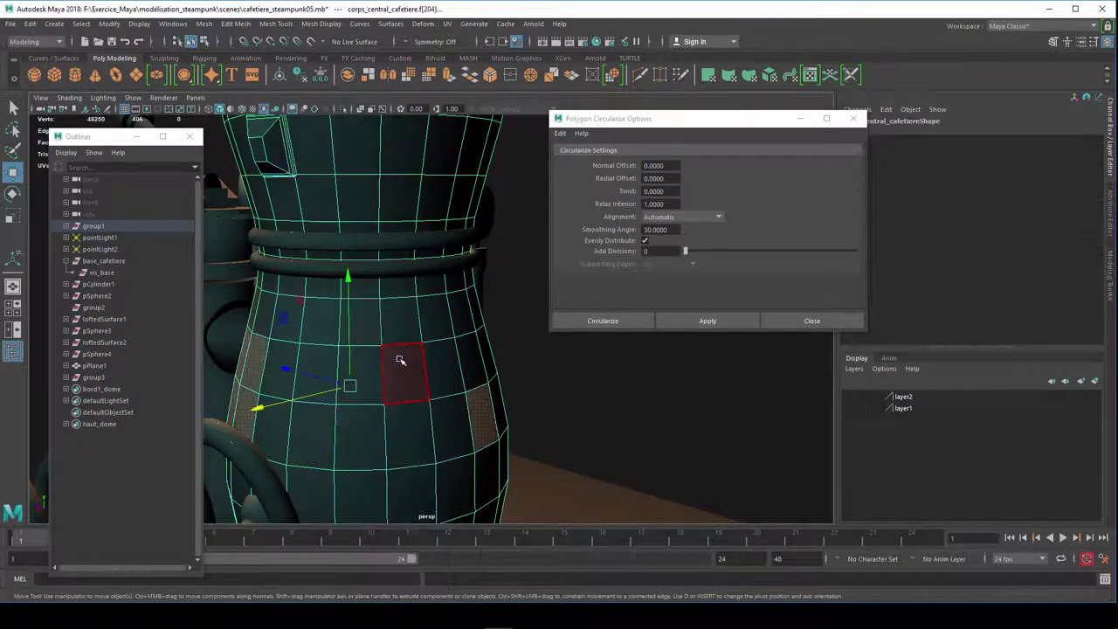
Step: Select a square patch of four adjacent faces on the lower body
click(407, 364)
shift+click(442, 369)
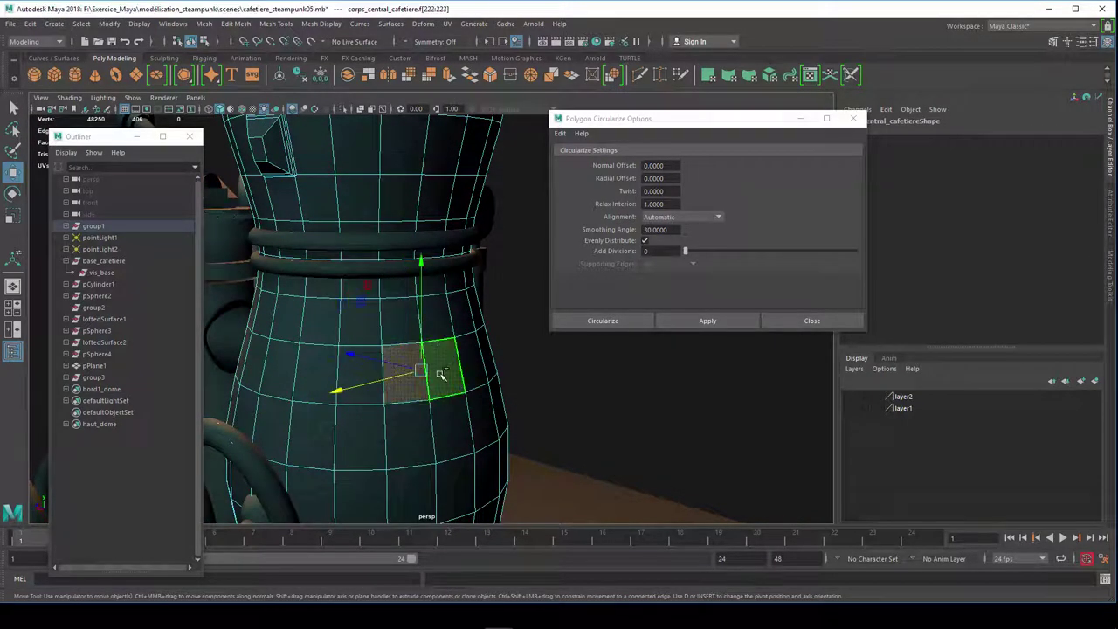
shift+click(445, 411)
shift+click(420, 418)
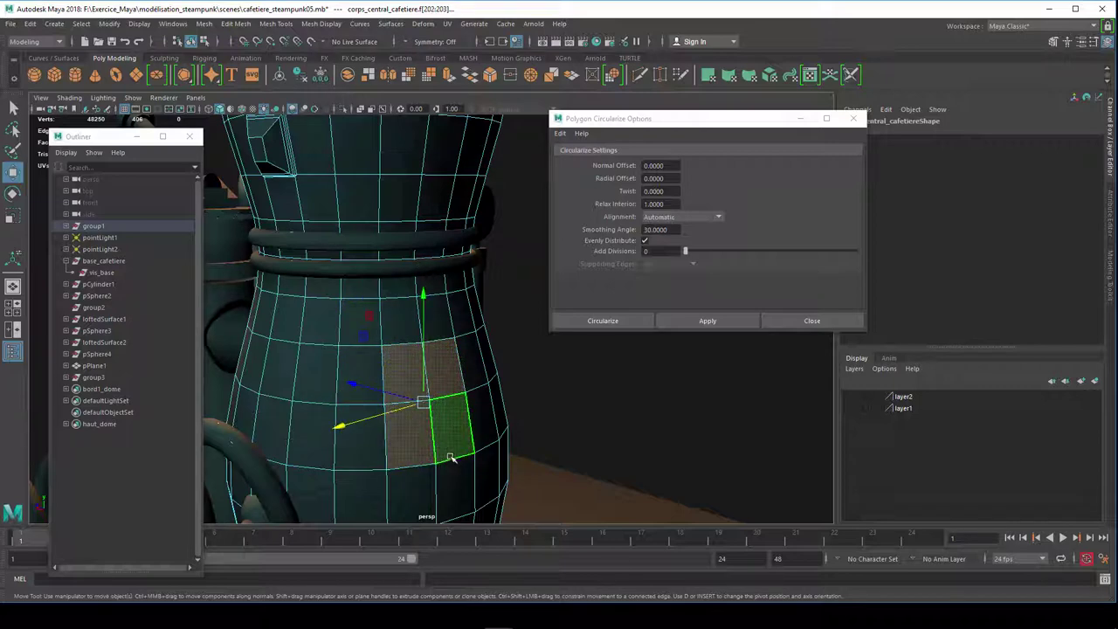
scroll(449, 454, up, 2)
mouse_move(466, 449)
alt+mouse_down()
mouse_move(536, 469)
mouse_move(511, 420)
alt+mouse_up()
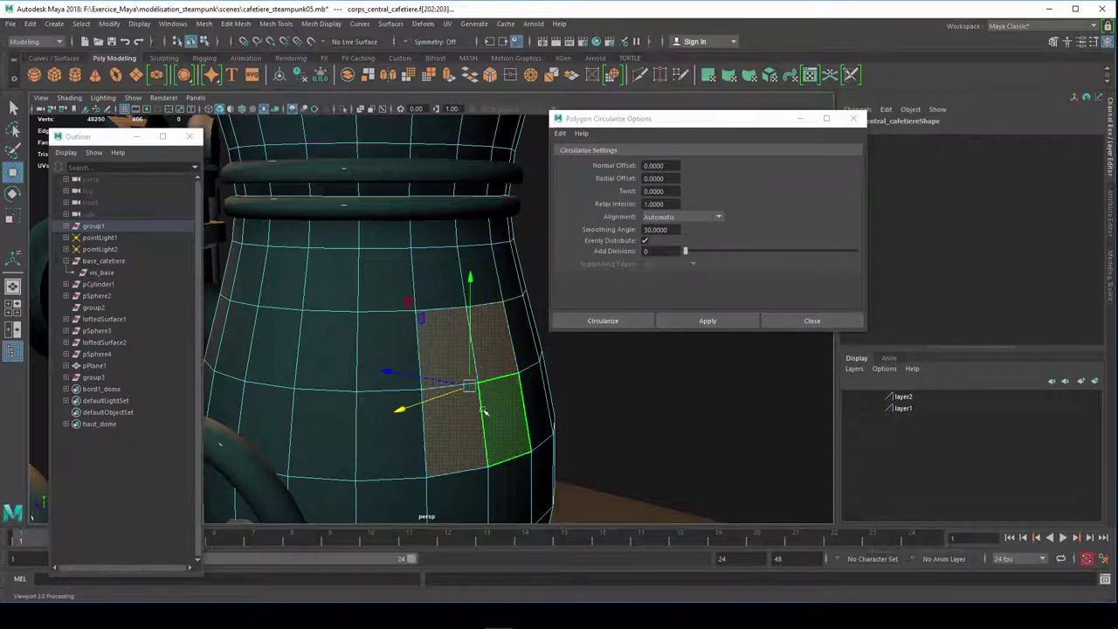
Step: Try Add Divisions from the Modeling Toolkit on the faces, then undo it
click(1110, 280)
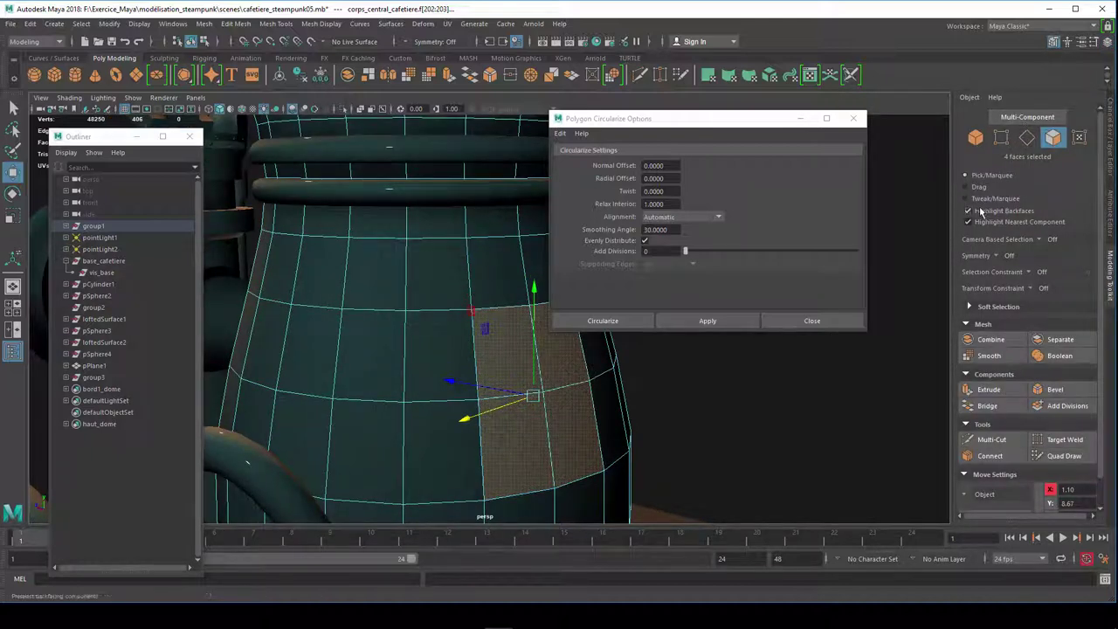
click(1054, 407)
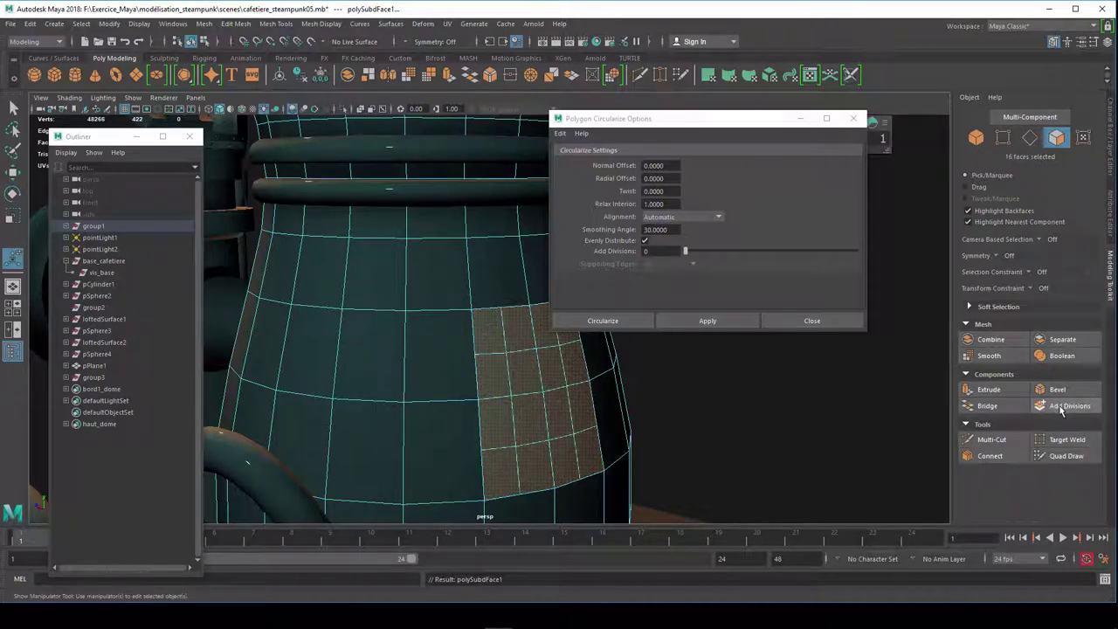
key(ctrl+z)
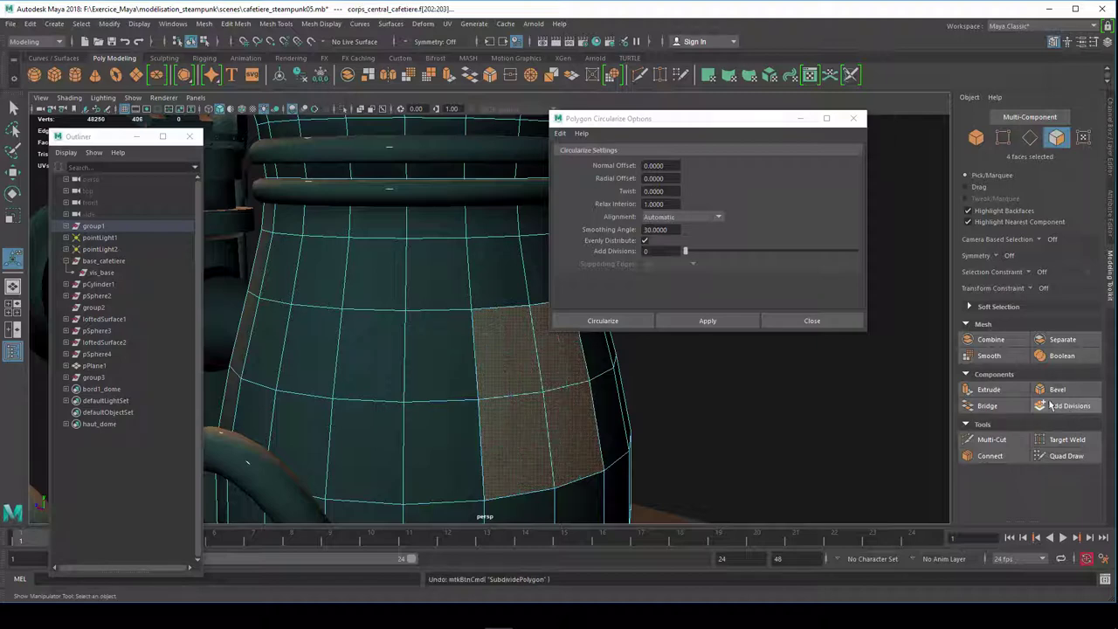
Step: Reset the Edit Mesh > Circularize options to their default settings
drag(707, 119, 776, 116)
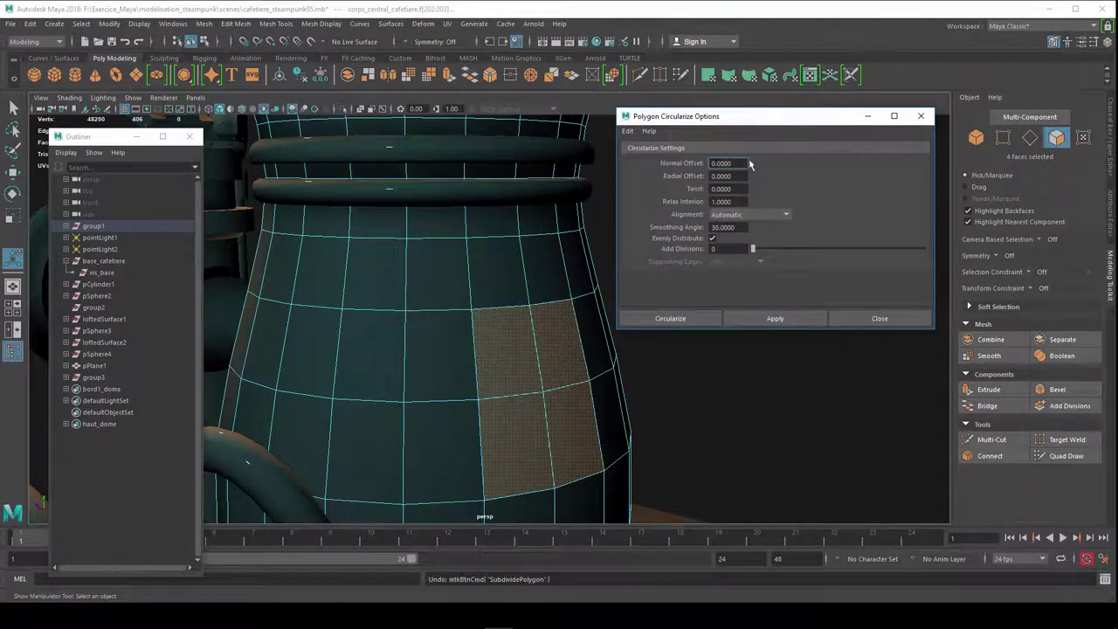
alt+drag(536, 369, 517, 320)
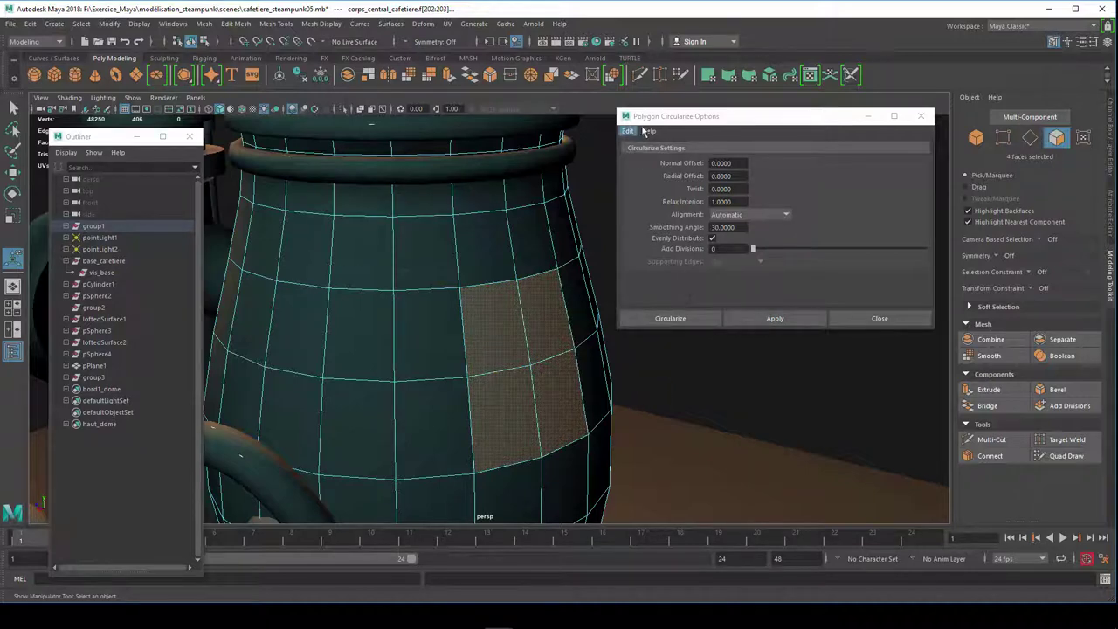
click(235, 24)
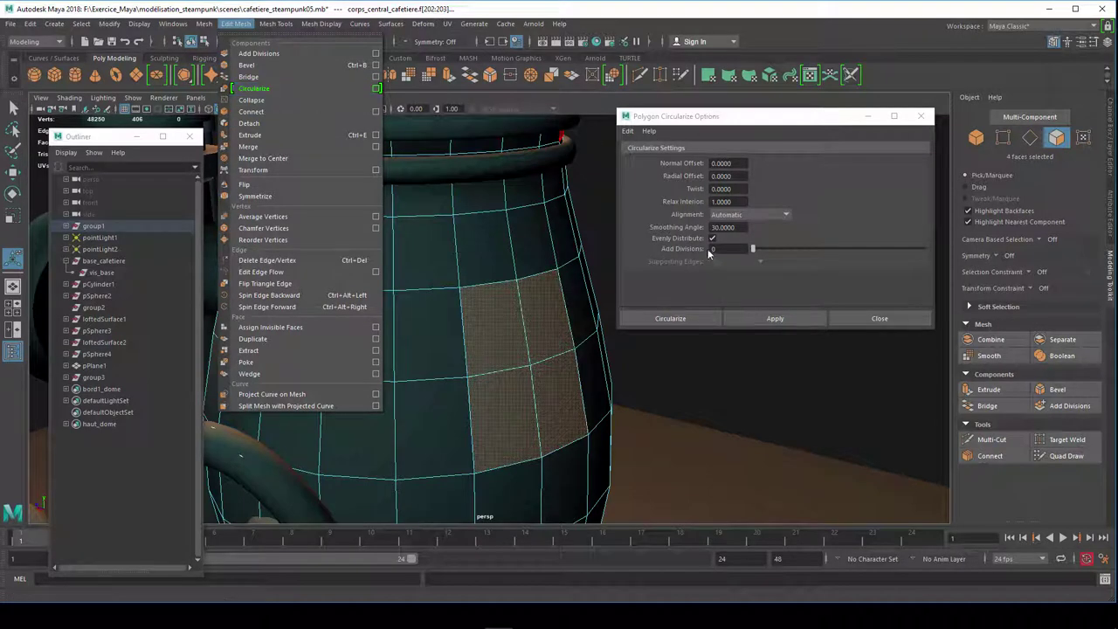
click(655, 120)
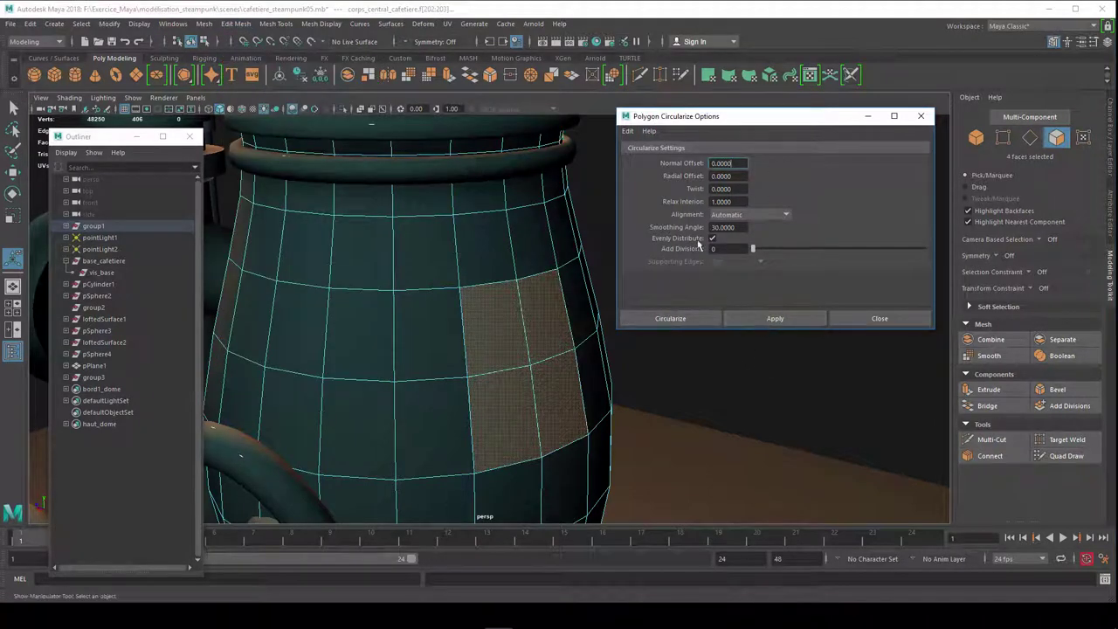
click(627, 131)
click(645, 155)
Step: Apply Circularize to round the four faces into a disc
click(738, 325)
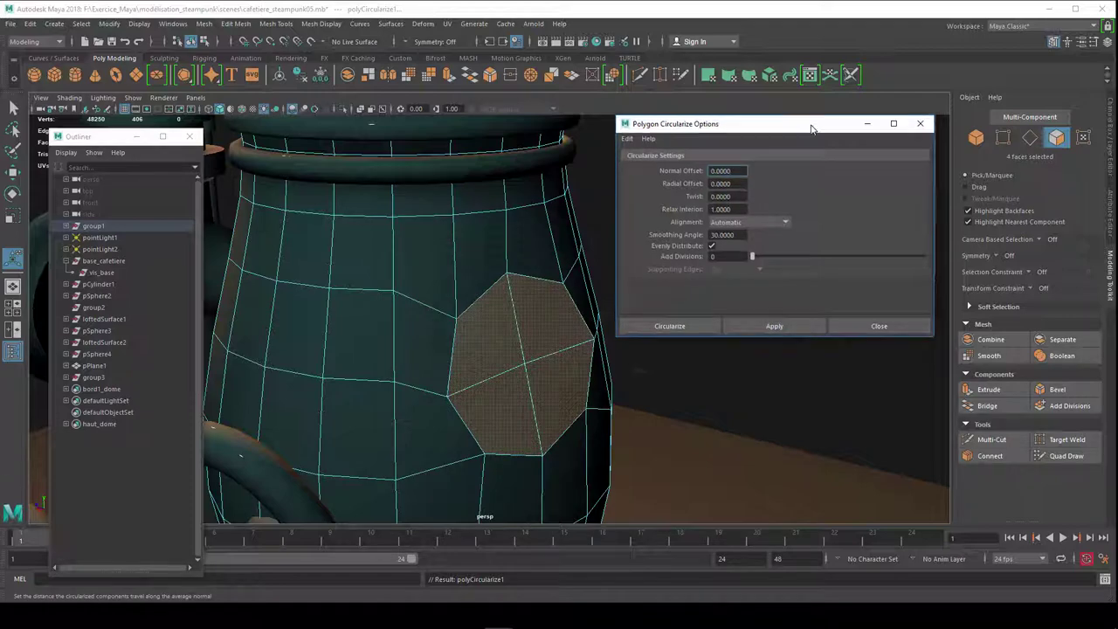
drag(812, 122, 272, 85)
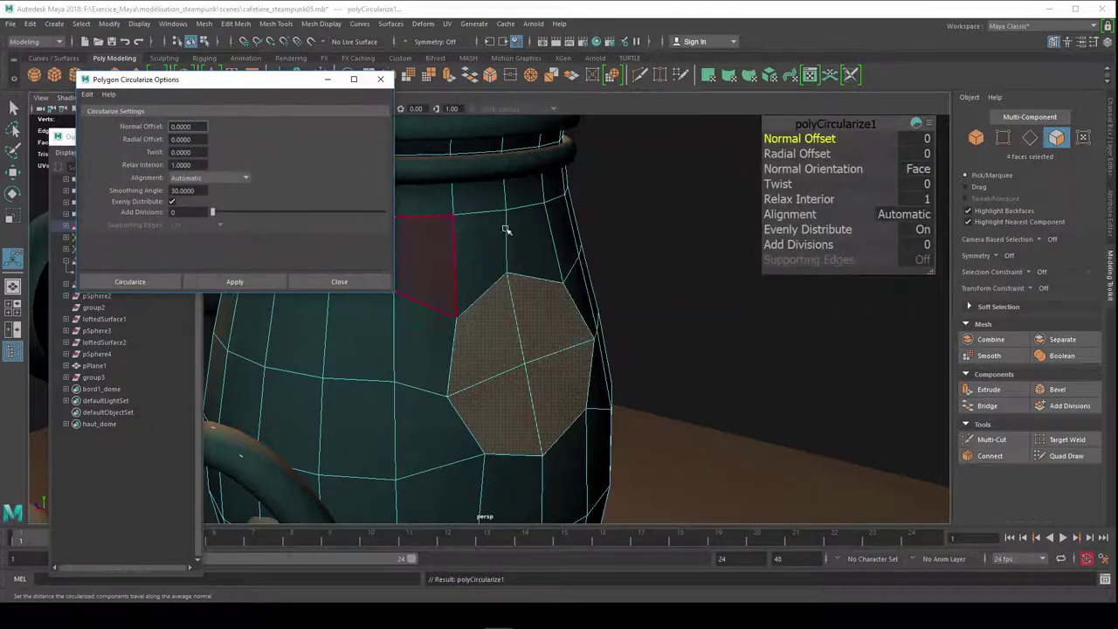
mouse_move(692, 377)
alt+mouse_down()
mouse_move(631, 387)
mouse_move(736, 372)
mouse_move(667, 391)
mouse_move(669, 379)
mouse_move(714, 375)
mouse_move(739, 357)
alt+mouse_up()
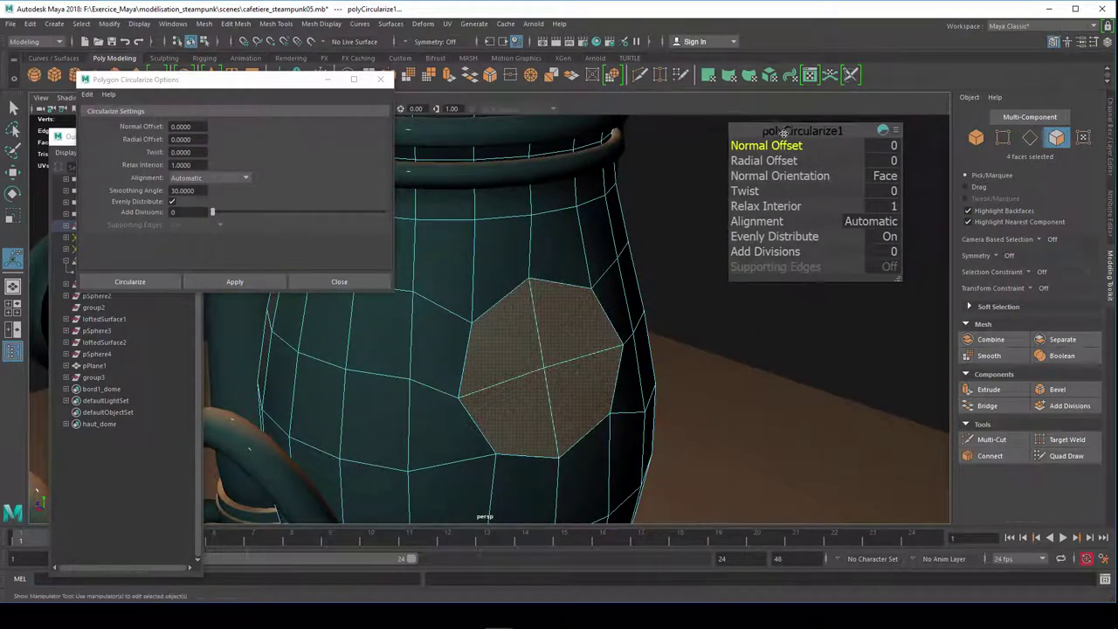
drag(817, 125, 751, 157)
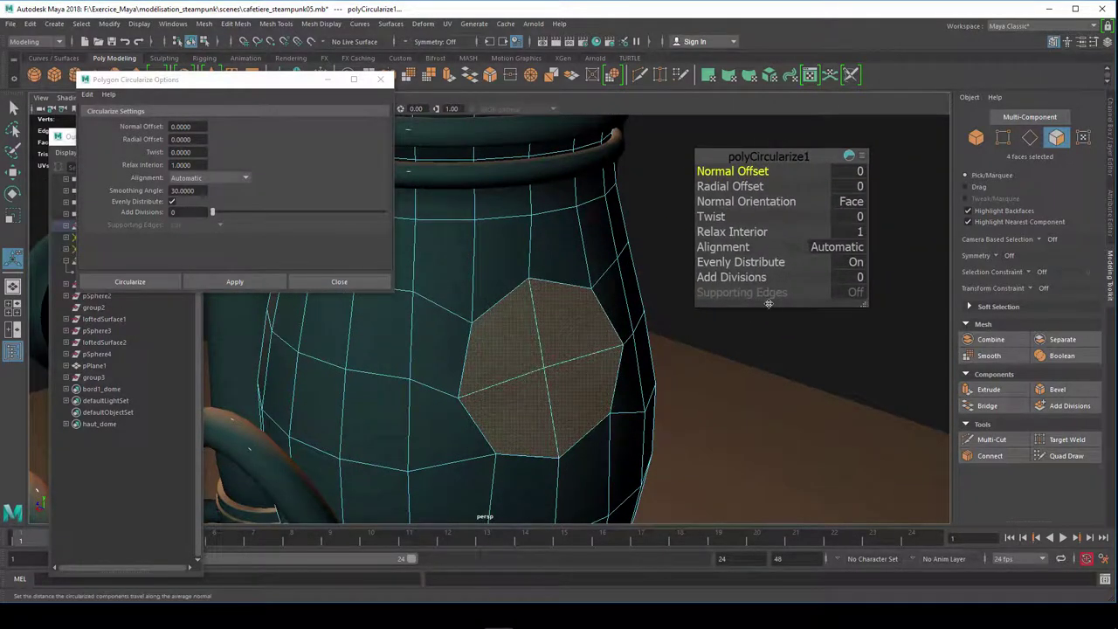
Step: Open the polyCircularize1 attributes and select the Normal Offset field
key(ctrl+a)
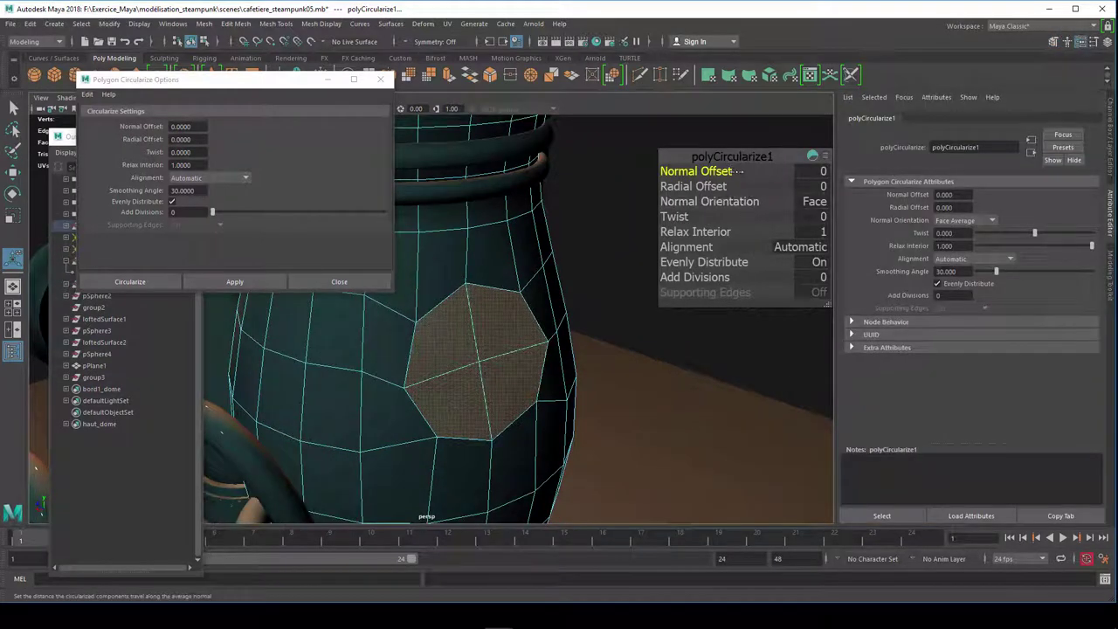
drag(741, 159, 670, 131)
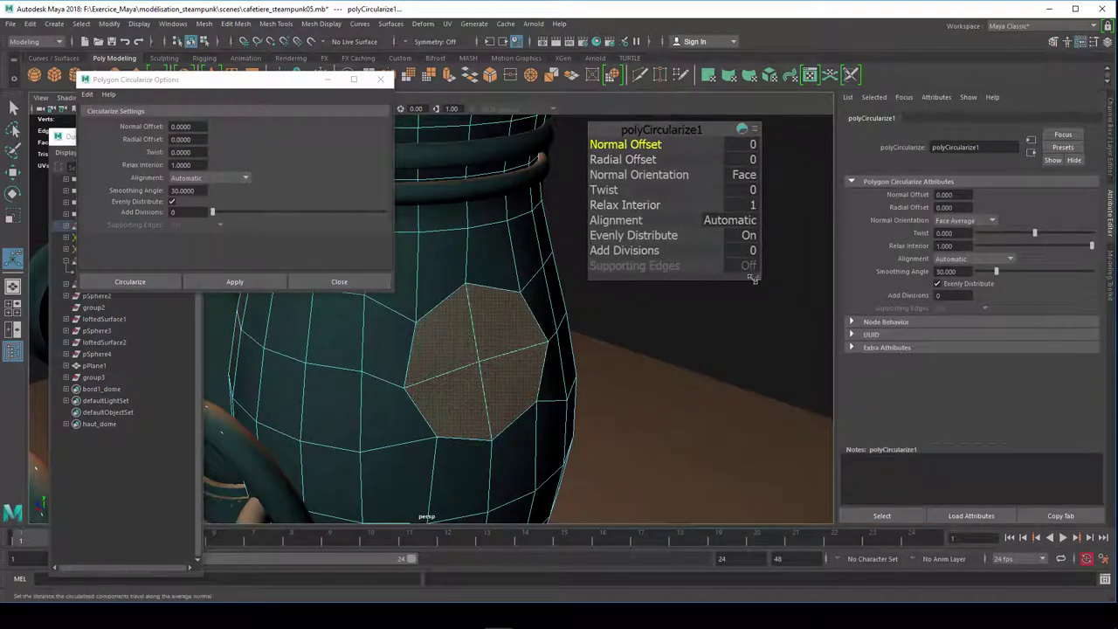
click(755, 130)
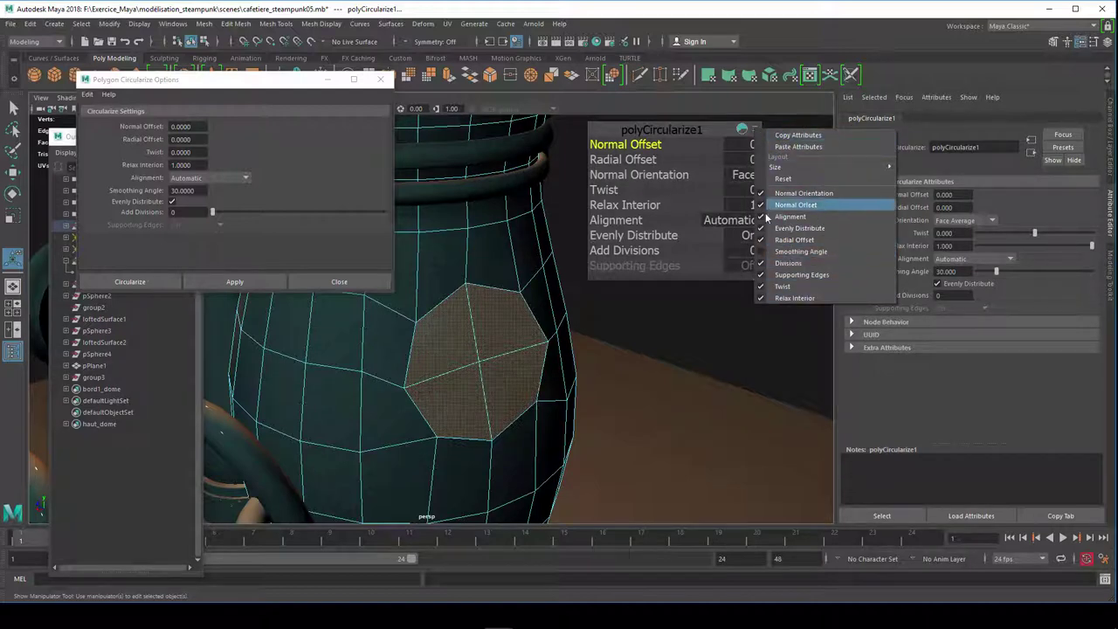
click(688, 138)
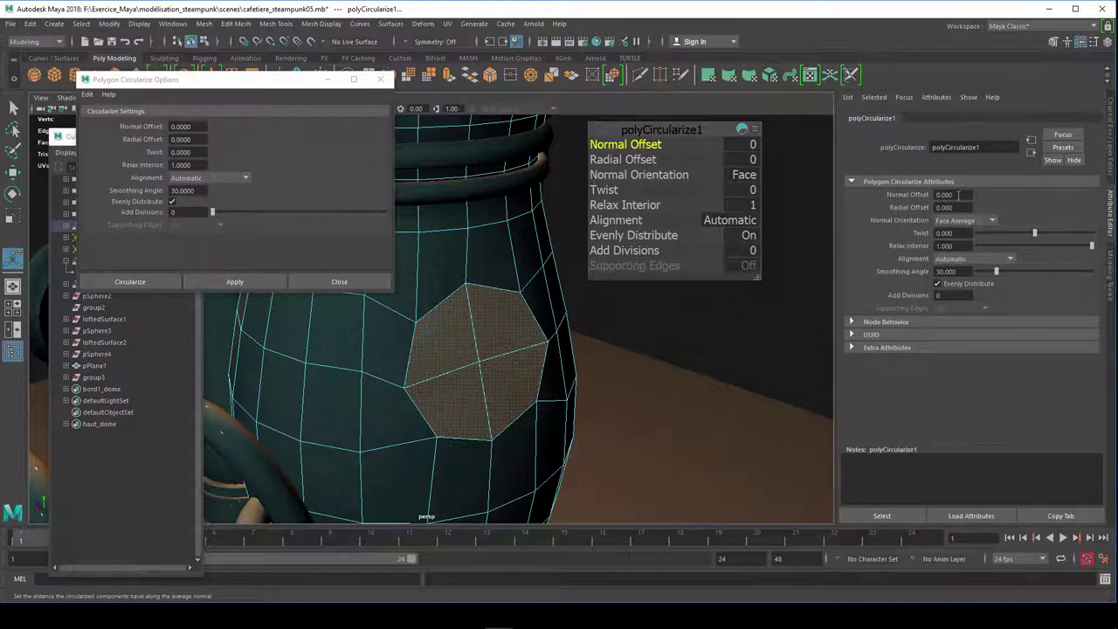
click(958, 195)
click(622, 144)
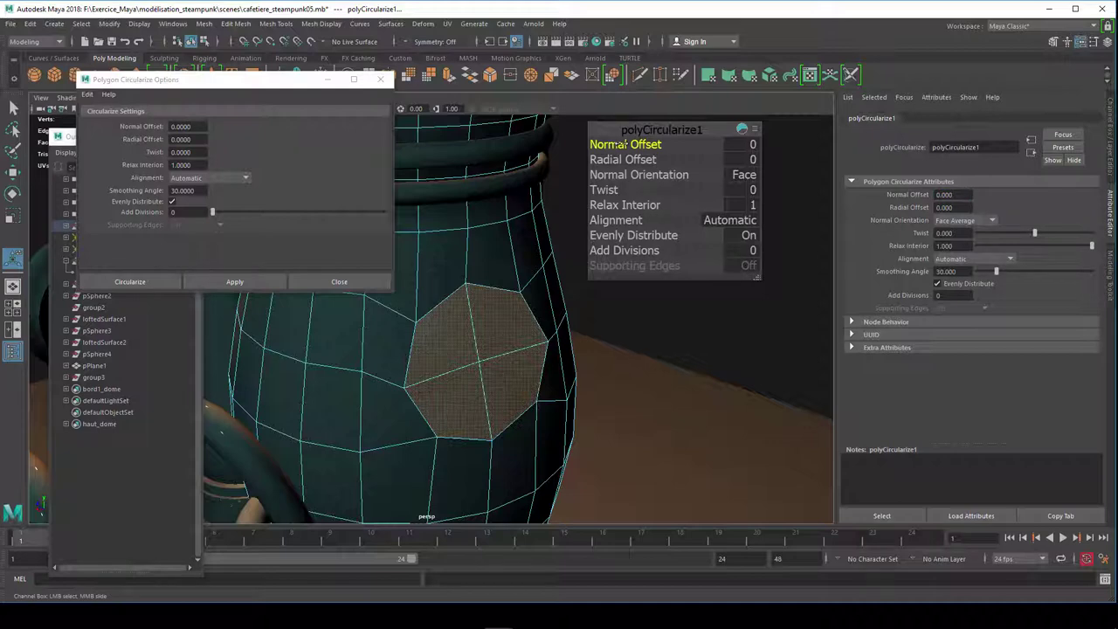
Step: Scrub Normal Offset to 0.8 and Radial Offset to -0.2 on the patch
middle_drag(623, 144, 625, 144)
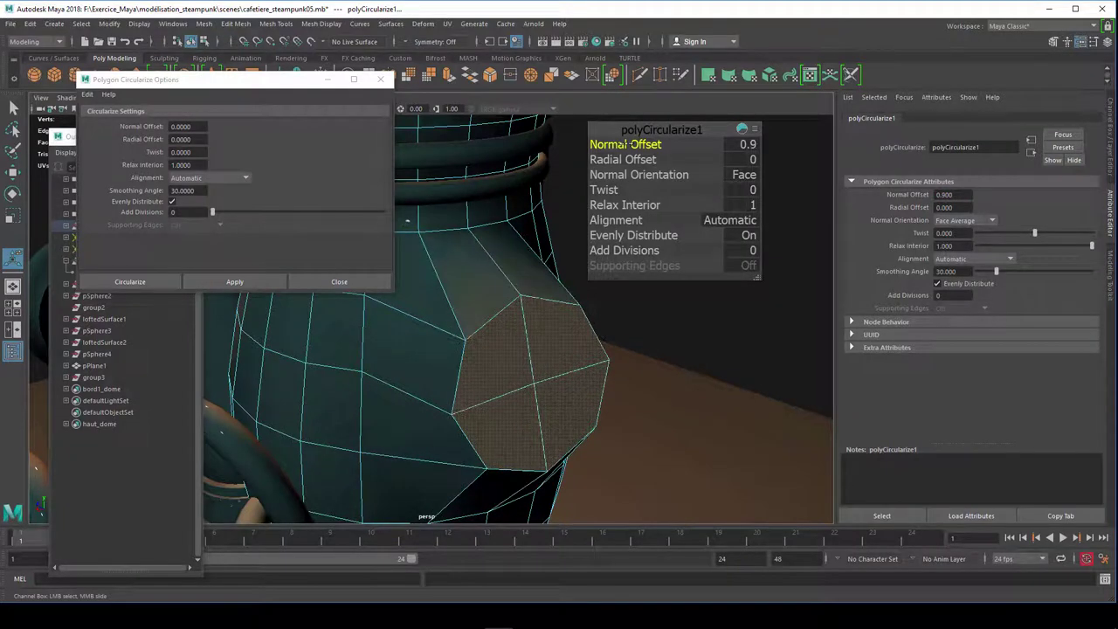
mouse_move(586, 320)
alt+mouse_down()
mouse_move(647, 301)
mouse_move(588, 309)
alt+mouse_up()
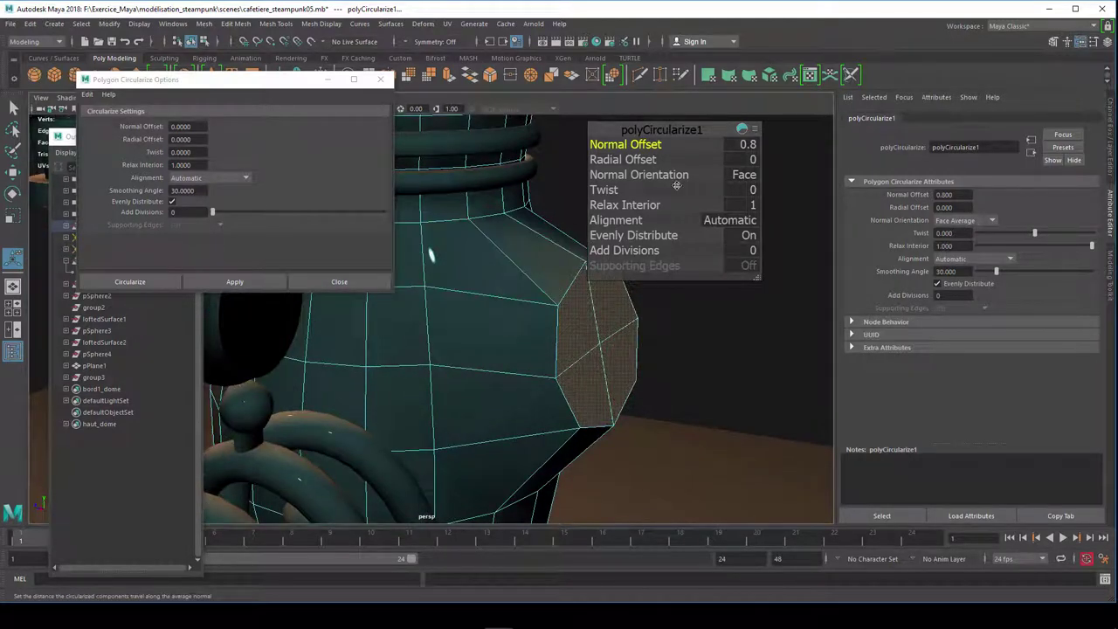
drag(651, 159, 648, 168)
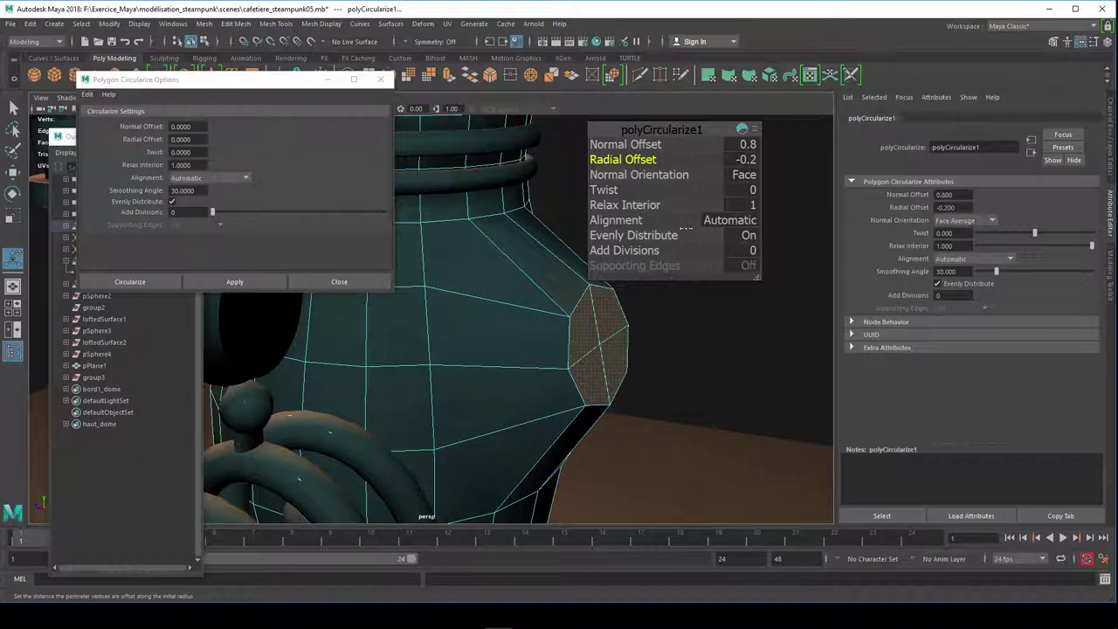
Step: Try Edge Loop normal orientation, then switch back to Face Average
click(671, 175)
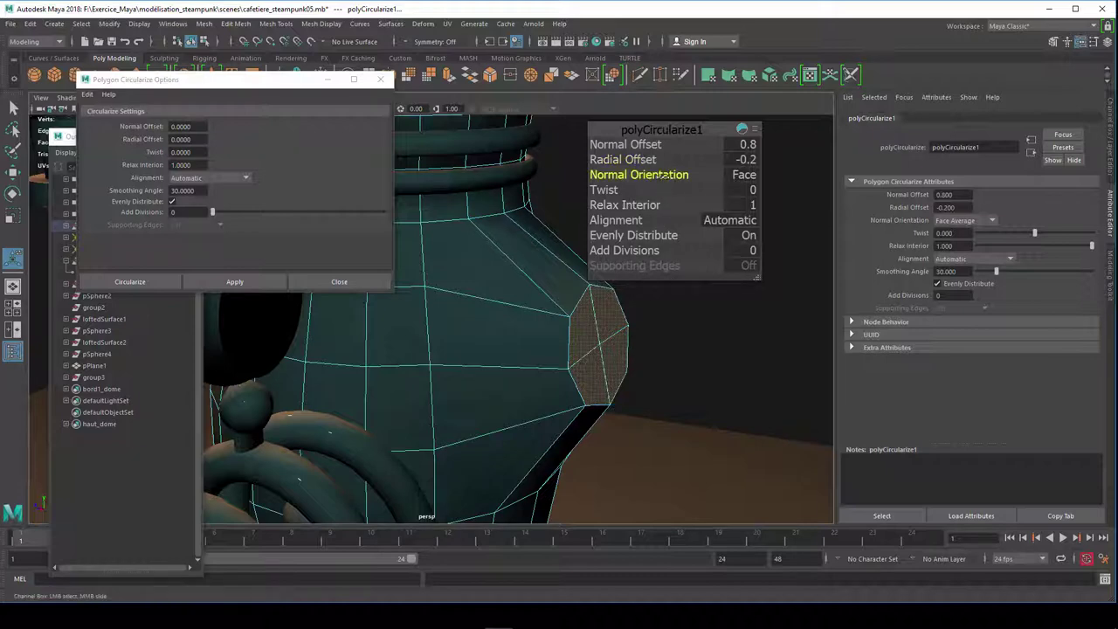
click(735, 179)
click(744, 189)
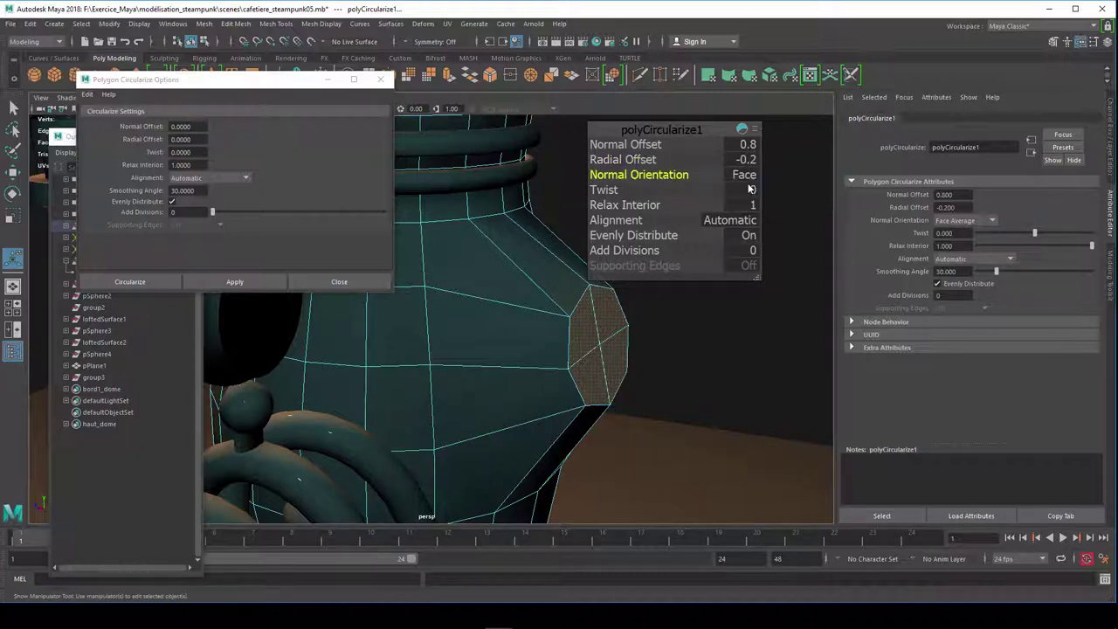
click(743, 189)
click(768, 207)
mouse_move(611, 332)
alt+mouse_down()
mouse_move(436, 324)
mouse_move(474, 324)
alt+mouse_up()
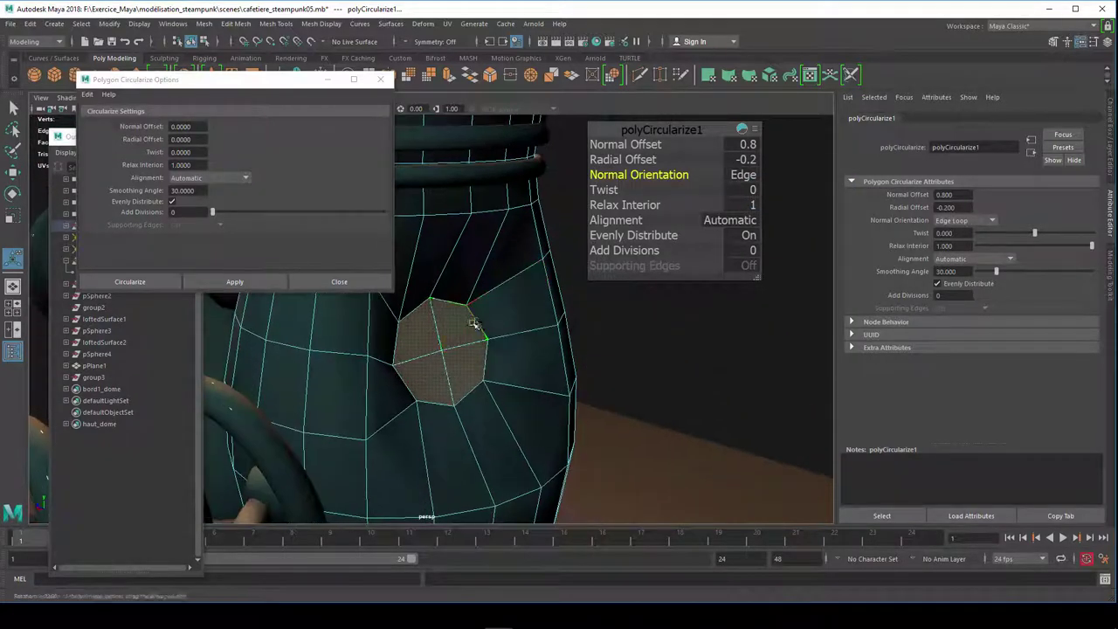
click(747, 178)
click(779, 193)
mouse_move(757, 197)
alt+mouse_down()
mouse_move(624, 254)
mouse_move(546, 331)
mouse_move(614, 291)
alt+mouse_up()
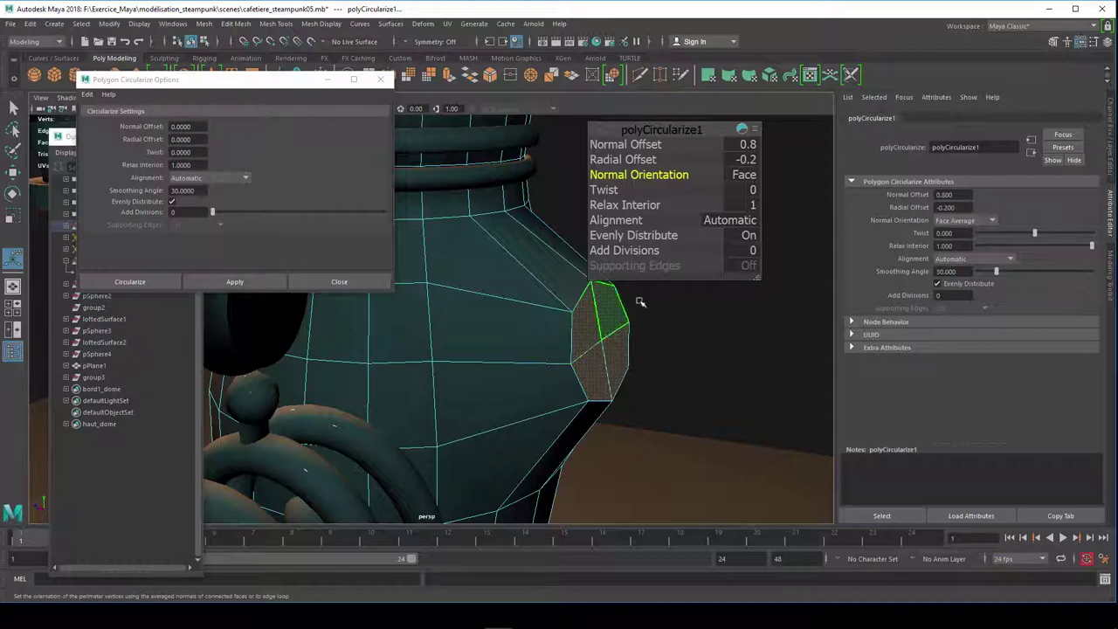
Step: Twist the circularized patch to -4.1
drag(673, 130, 716, 127)
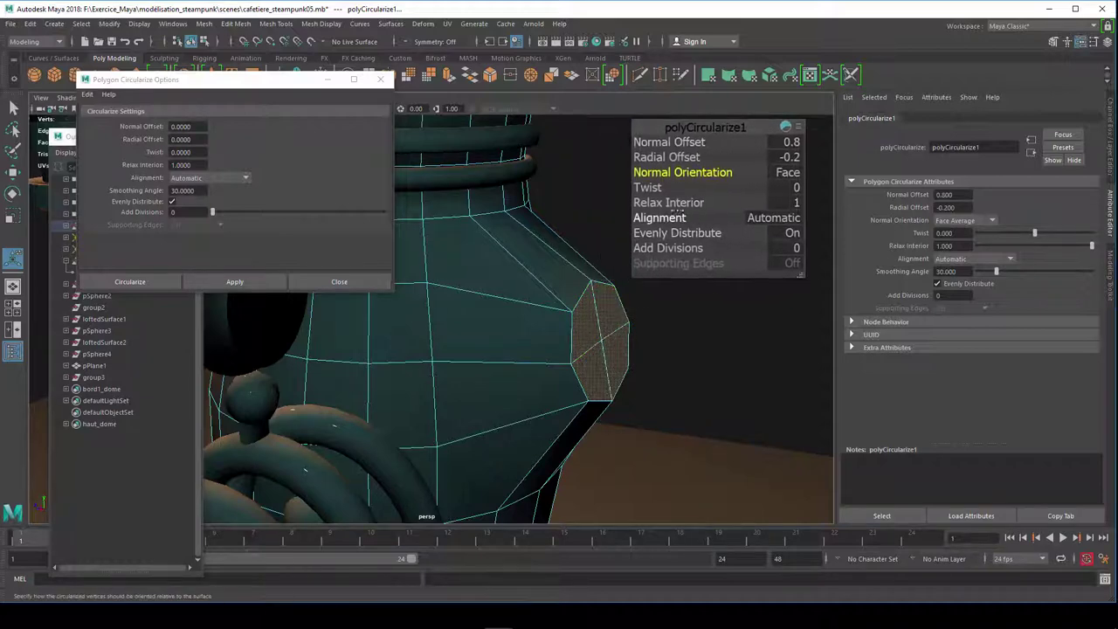
drag(660, 188, 601, 187)
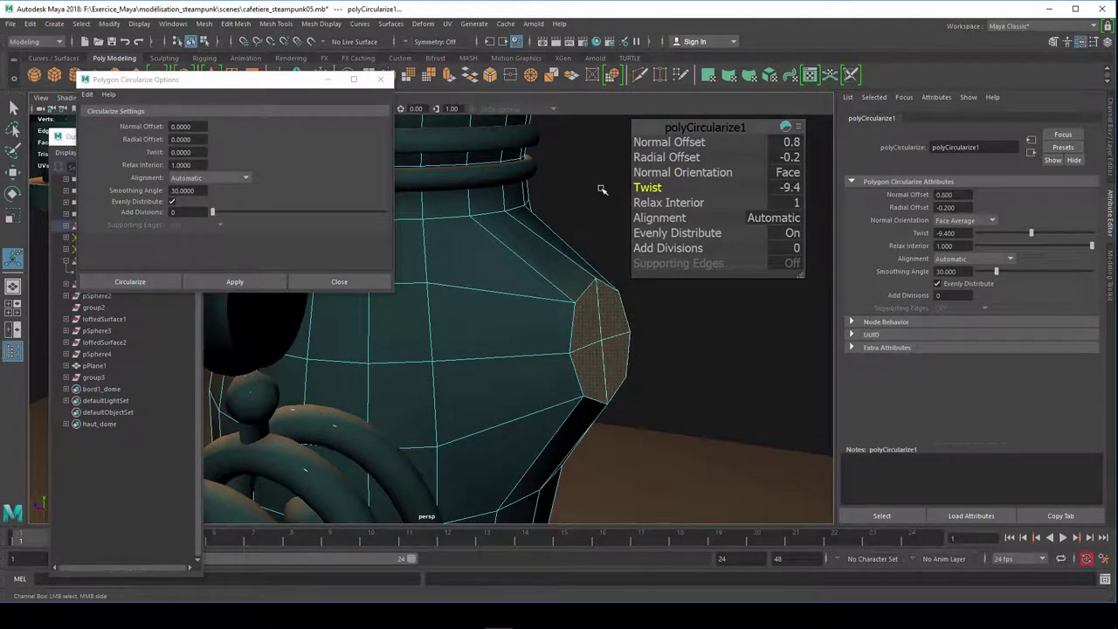
mouse_move(524, 253)
alt+mouse_down()
mouse_move(478, 281)
mouse_move(517, 297)
alt+mouse_up()
mouse_move(446, 216)
mouse_down()
mouse_move(427, 215)
mouse_move(699, 200)
mouse_up()
mouse_move(489, 367)
alt+mouse_down()
mouse_move(570, 422)
mouse_move(572, 390)
alt+mouse_up()
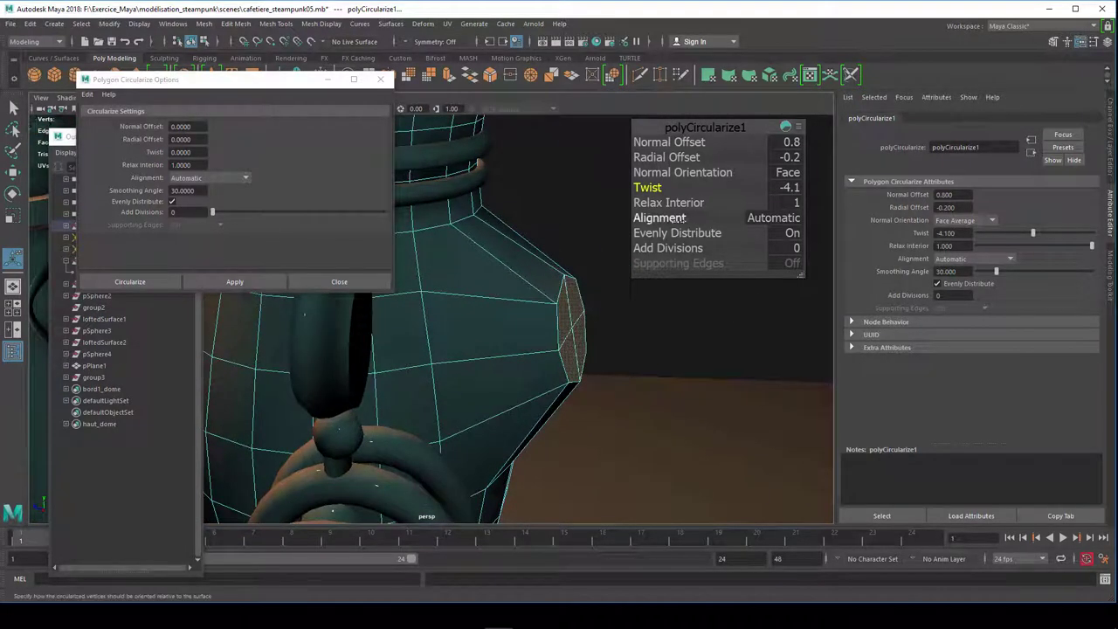
Step: Set Relax Interior to 1 and try Add Divisions before returning it to 0
click(668, 201)
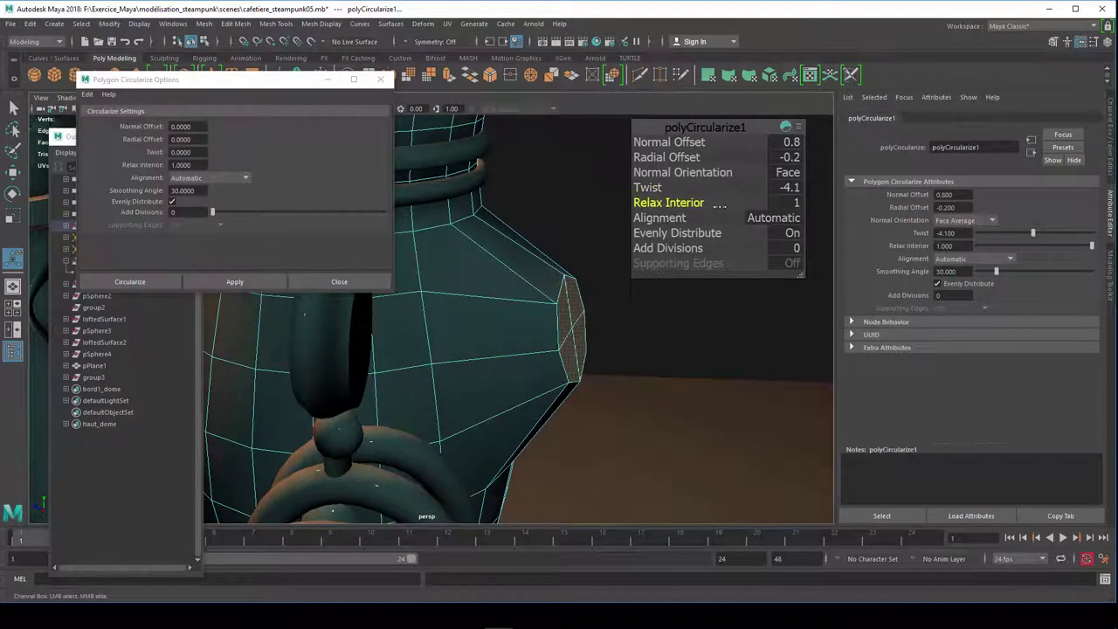
drag(601, 204, 756, 223)
click(684, 249)
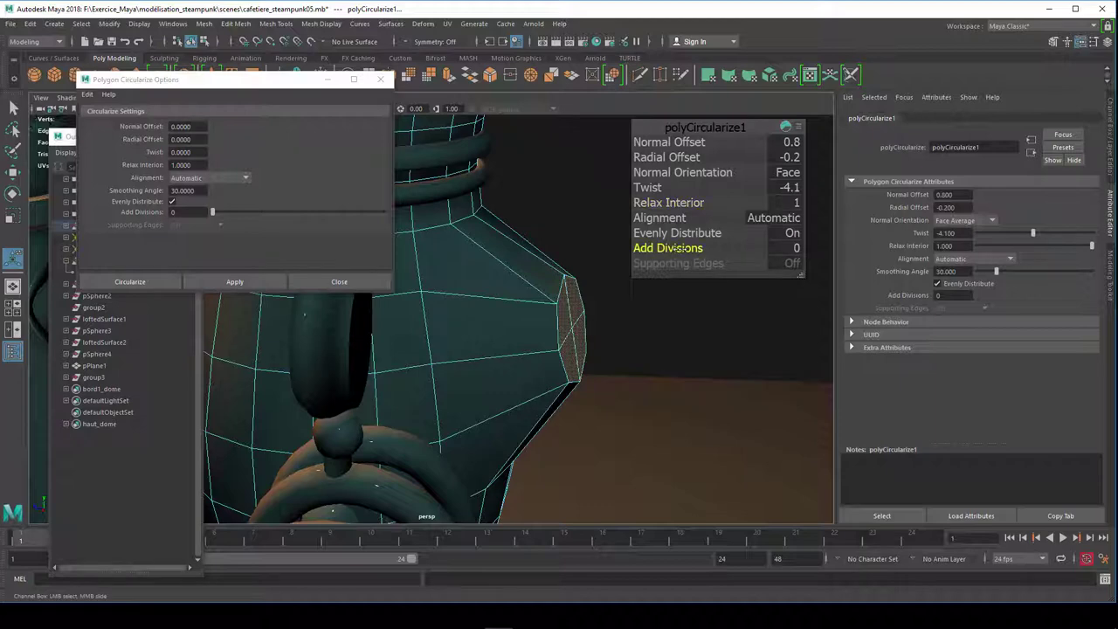
mouse_move(684, 249)
mouse_down()
mouse_move(708, 252)
mouse_move(682, 252)
mouse_up()
mouse_move(559, 389)
alt+mouse_down()
mouse_move(524, 405)
mouse_move(546, 365)
mouse_move(694, 280)
alt+mouse_up()
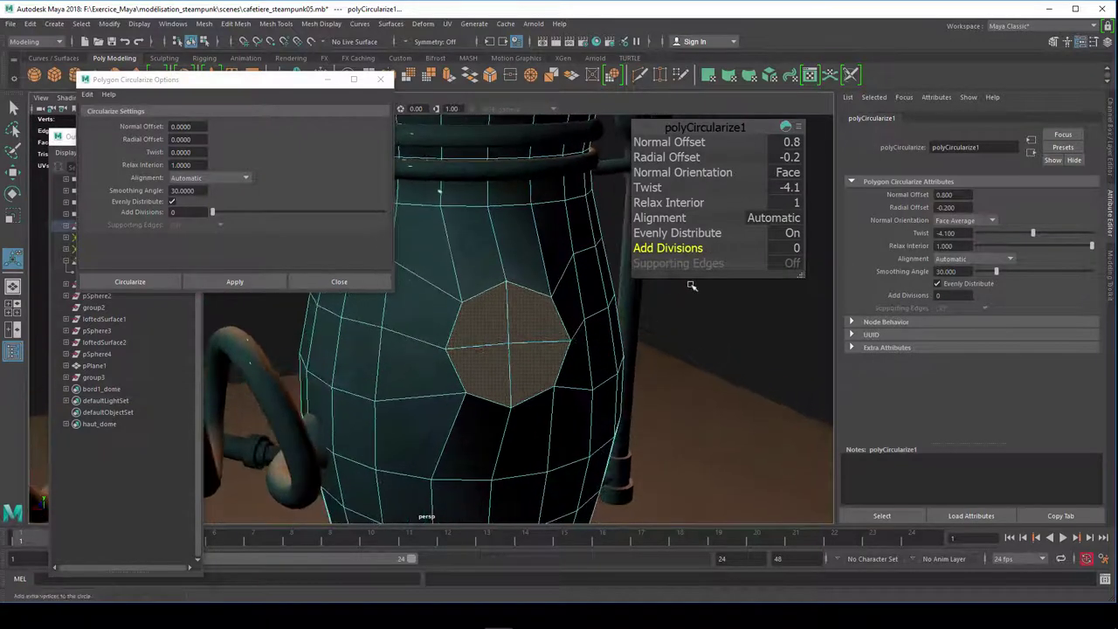
Step: Set Add Divisions to 2 on the circularized patch
click(786, 253)
text(2)
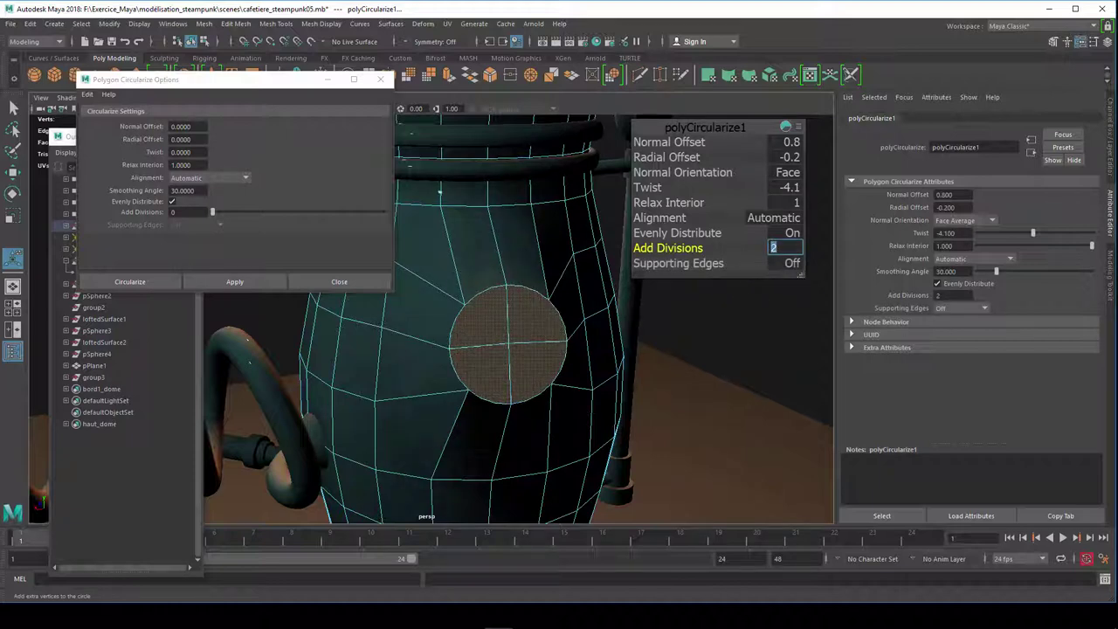
key(Return)
alt+drag(439, 190, 488, 210)
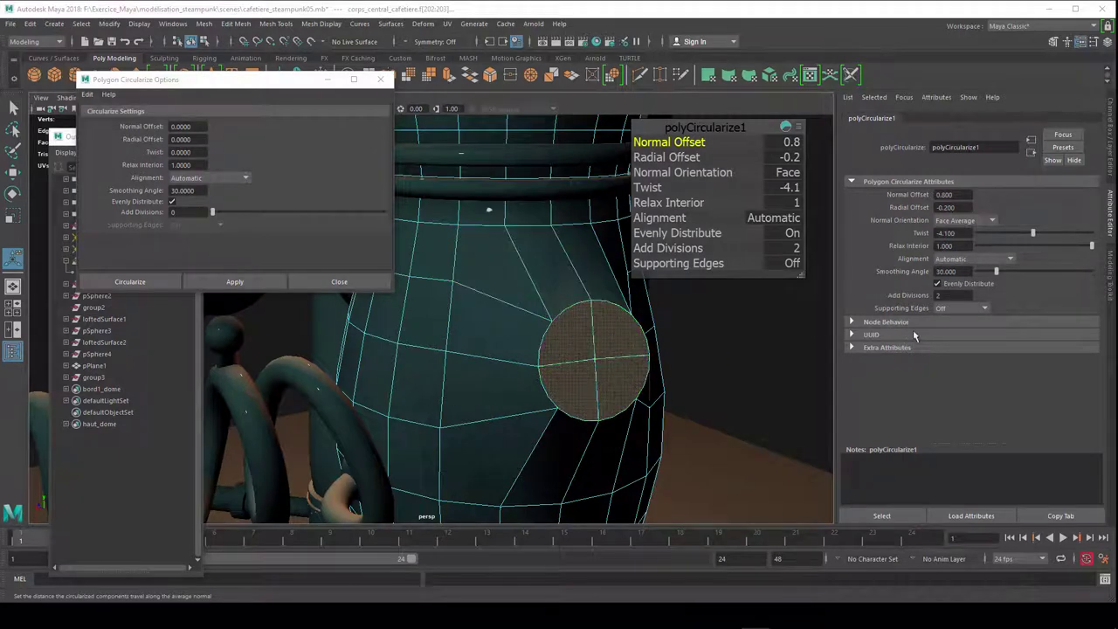
alt+drag(545, 305, 541, 281)
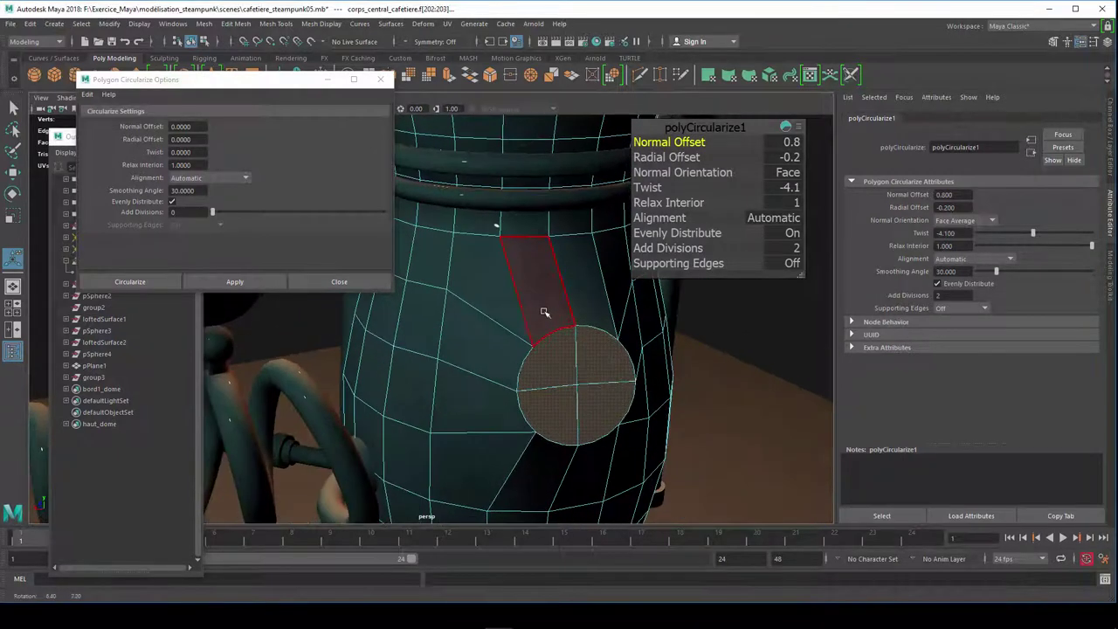
Step: Compare Supporting Edges options and settle on Exterior
click(956, 311)
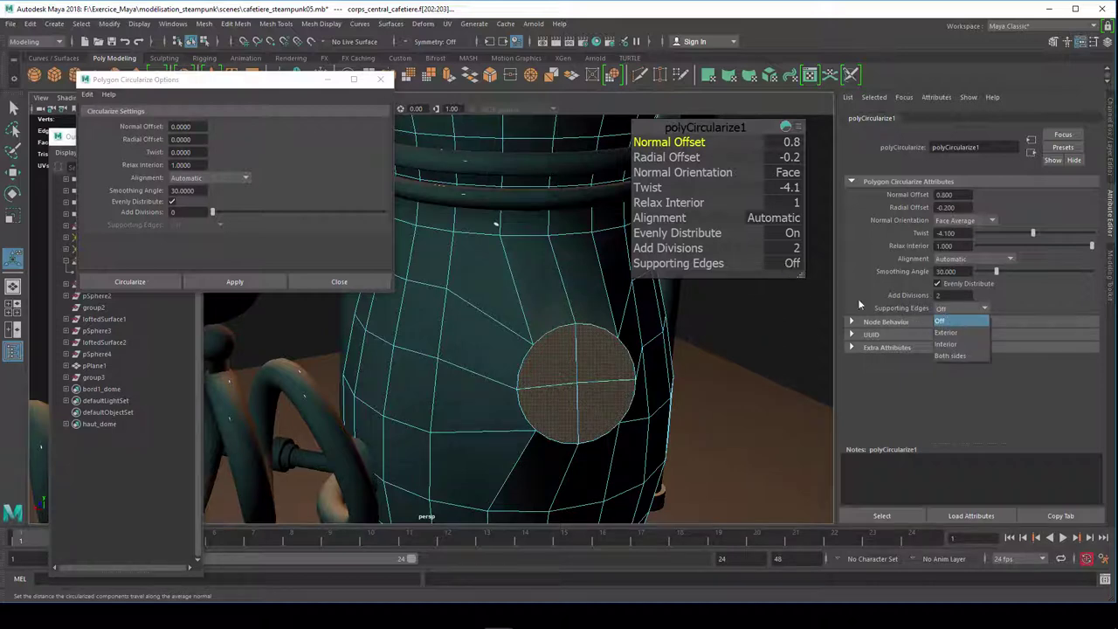
click(948, 334)
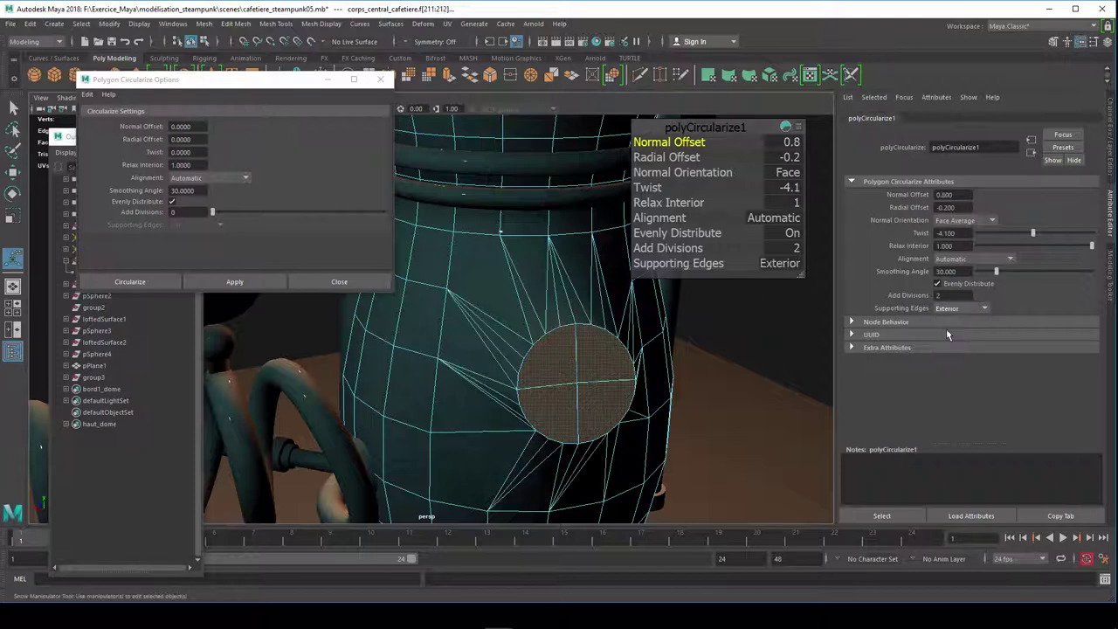
scroll(965, 310, up, 1)
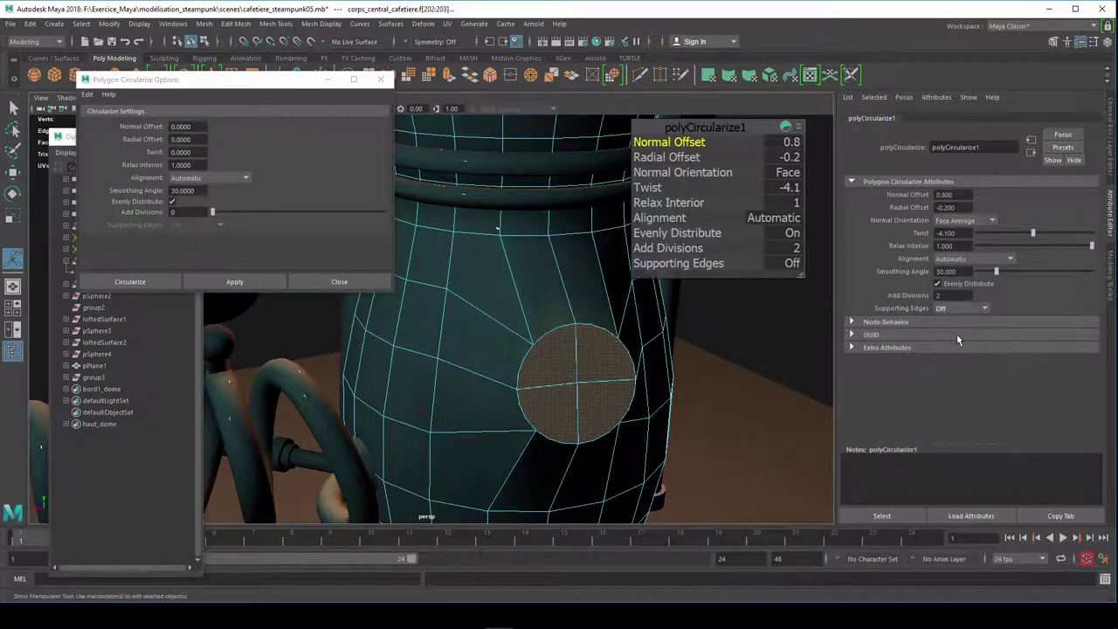
click(961, 309)
click(950, 345)
click(962, 309)
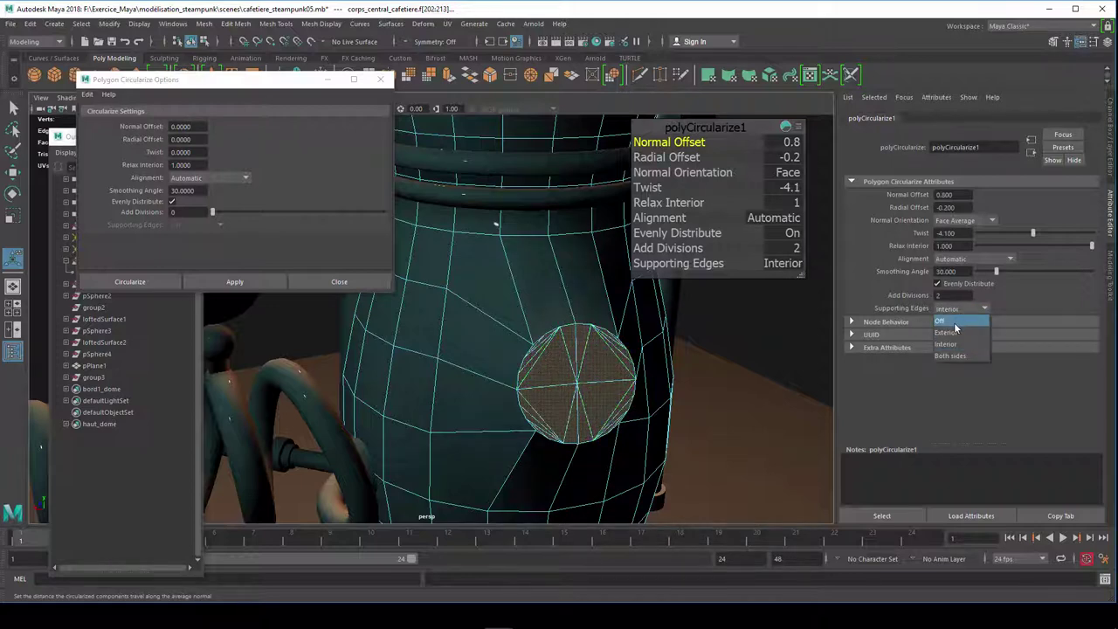
click(946, 332)
mouse_move(489, 349)
alt+mouse_down()
mouse_move(511, 354)
mouse_move(505, 341)
mouse_move(479, 367)
mouse_move(451, 349)
alt+mouse_up()
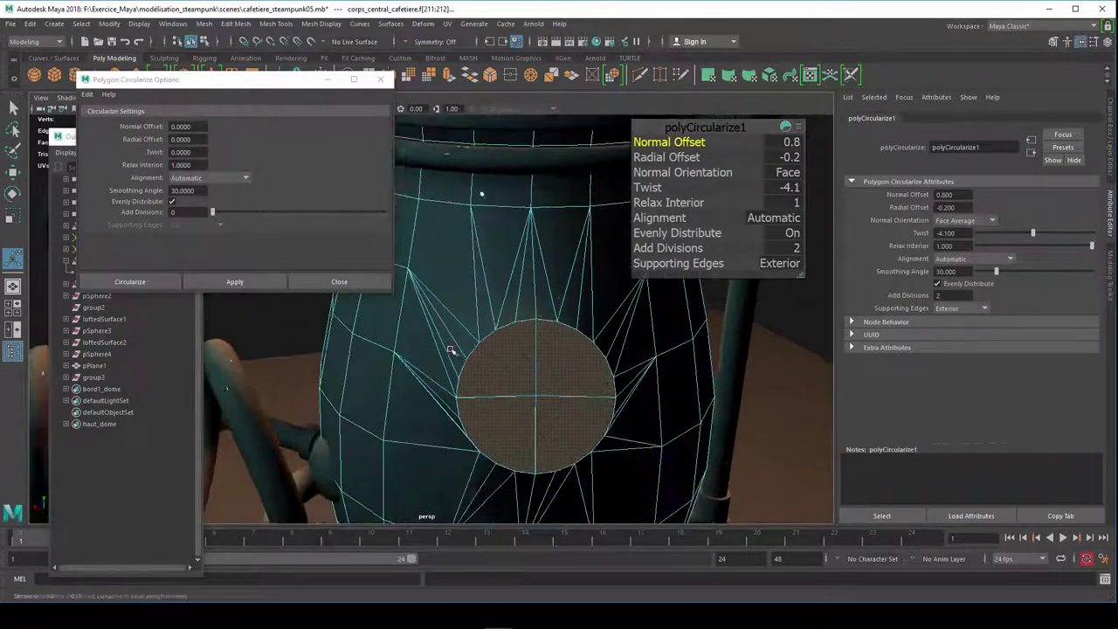
Step: Preview the body smoothed with 3, then return to the base mesh with 1
key(3)
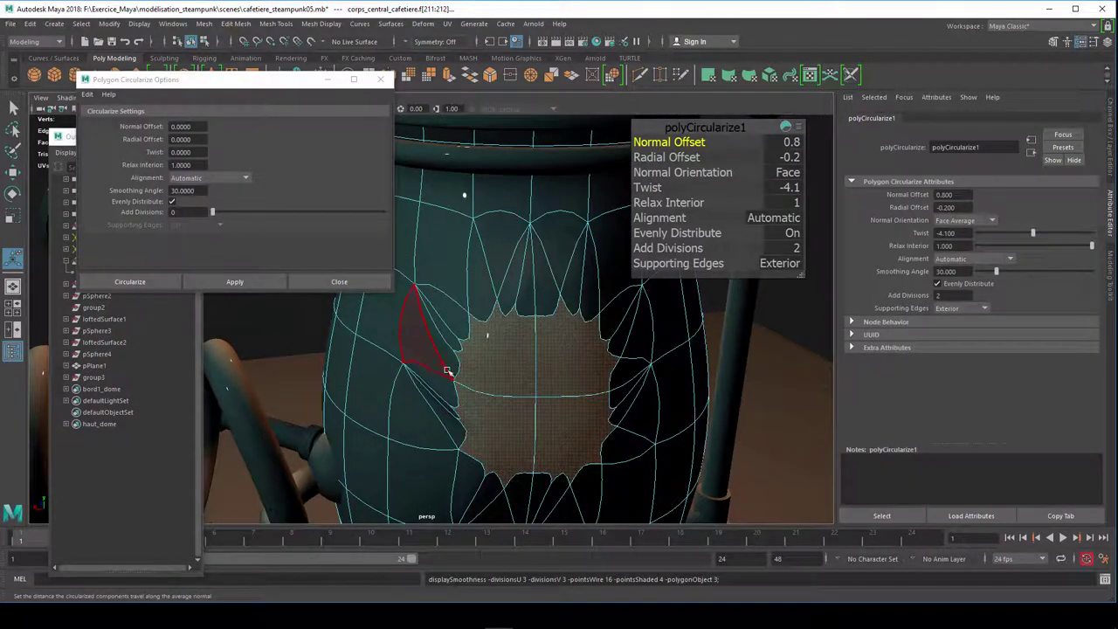
mouse_move(442, 353)
alt+mouse_down()
mouse_move(461, 387)
mouse_move(407, 370)
mouse_move(482, 391)
alt+mouse_up()
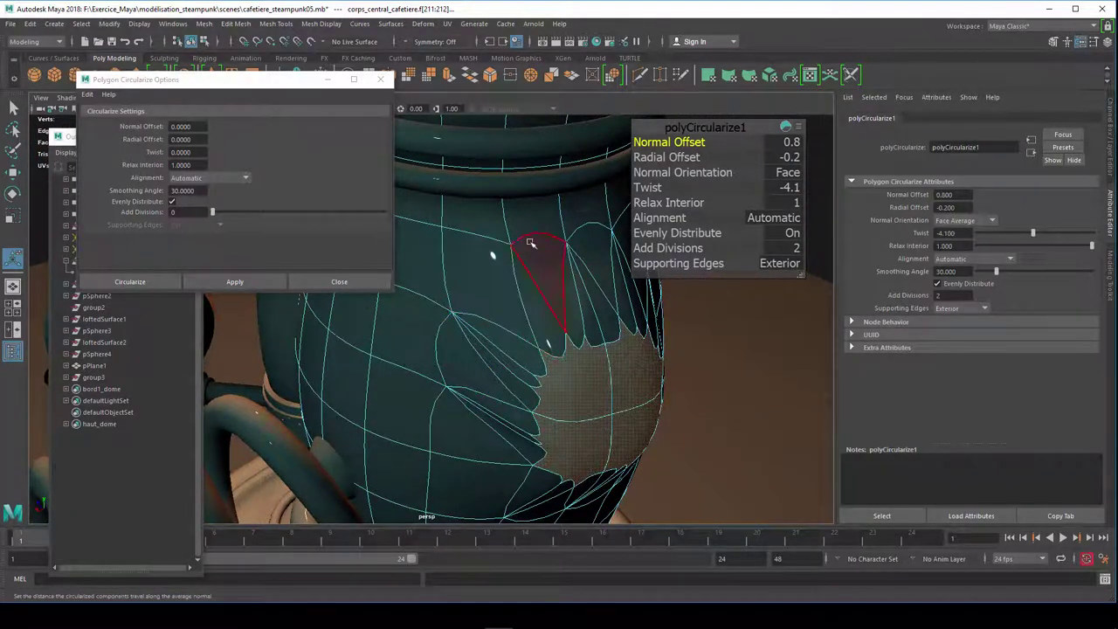
key(1)
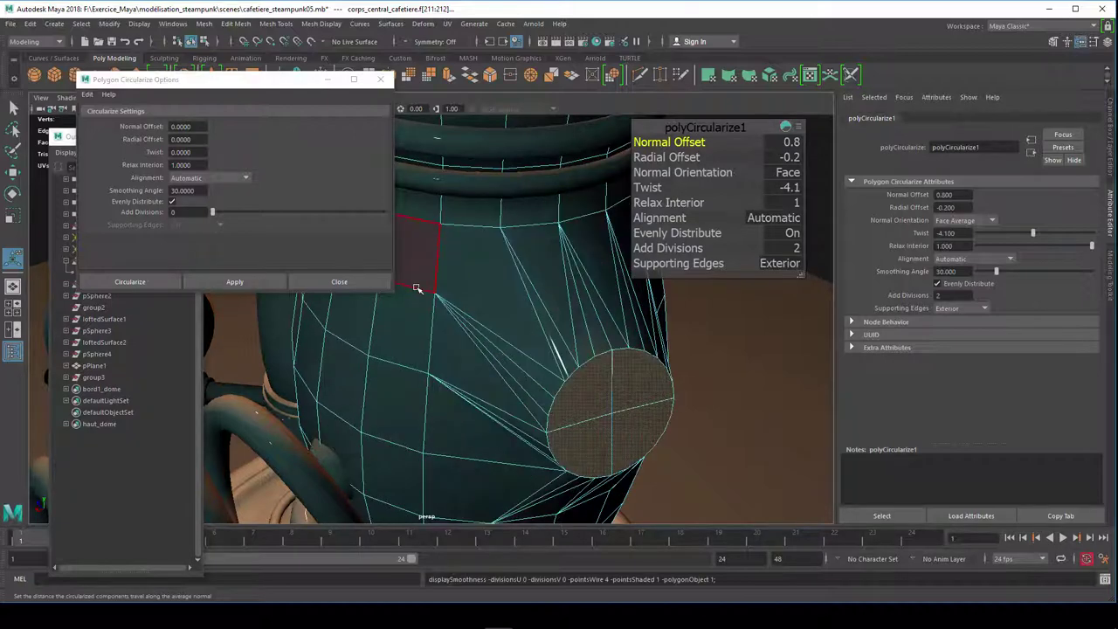
mouse_move(454, 305)
alt+mouse_down()
mouse_move(426, 339)
mouse_move(461, 338)
alt+mouse_up()
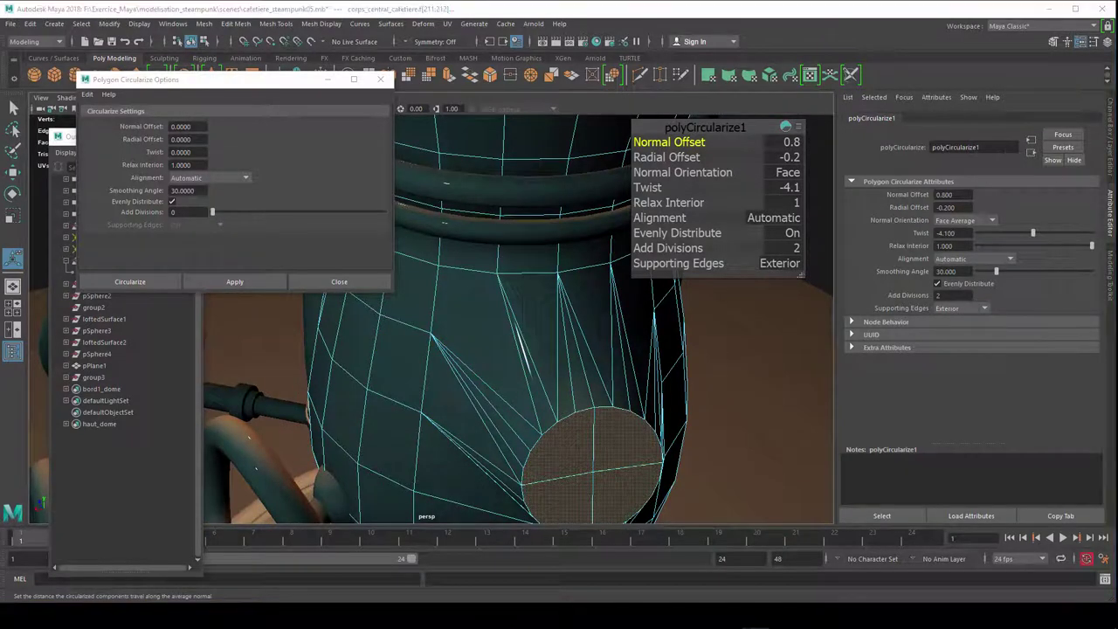
Step: Multi-Cut edges from the disc border to the surrounding body vertices
click(1111, 277)
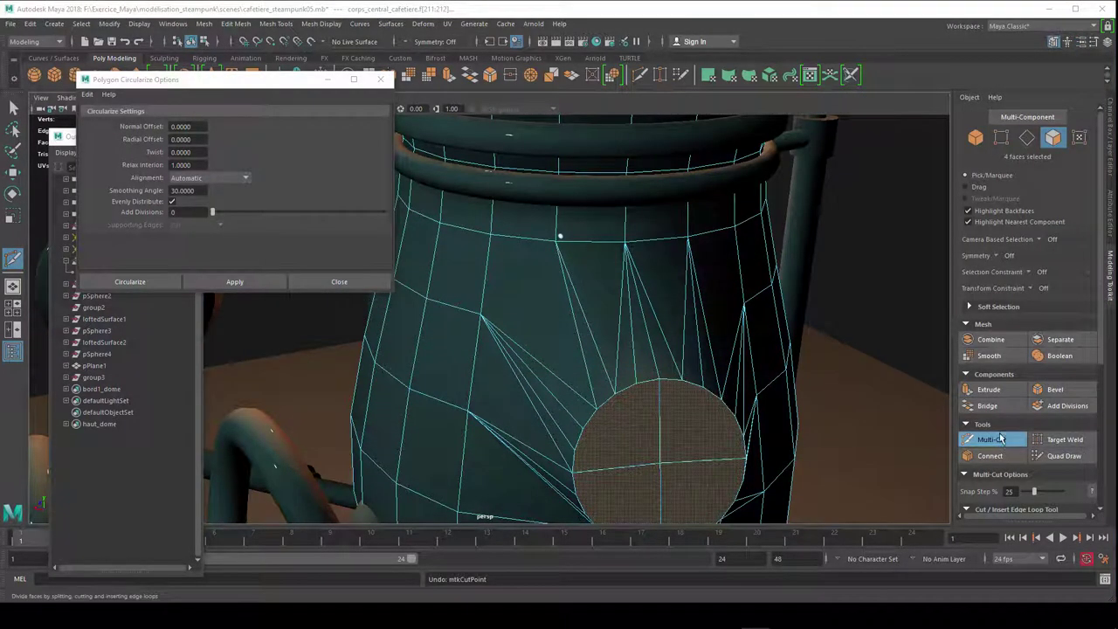
click(481, 316)
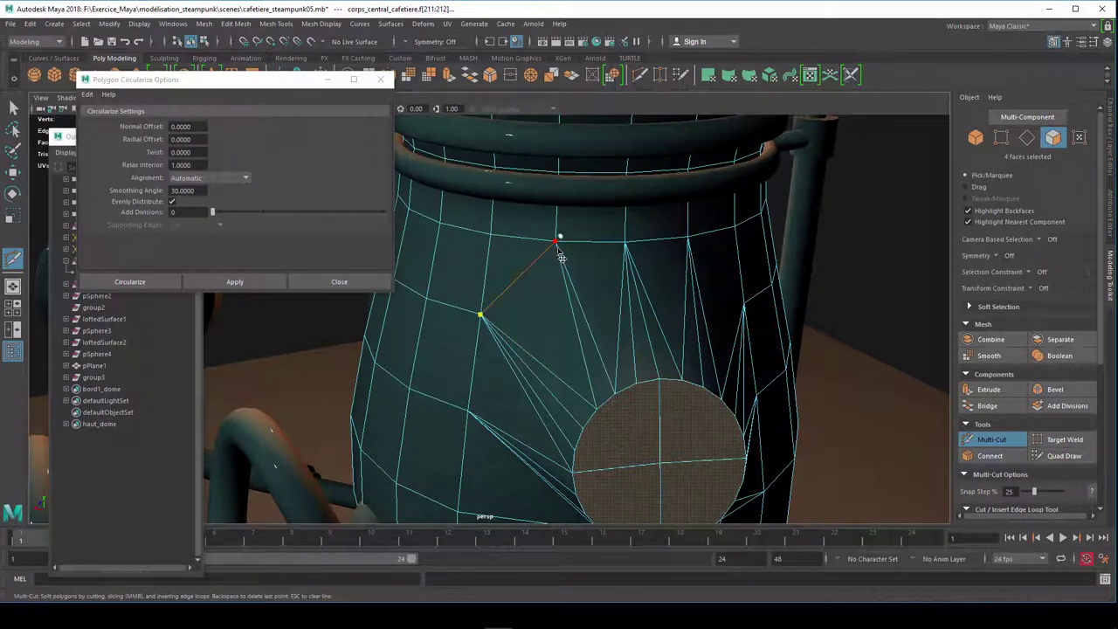
click(559, 242)
alt+drag(568, 330, 549, 330)
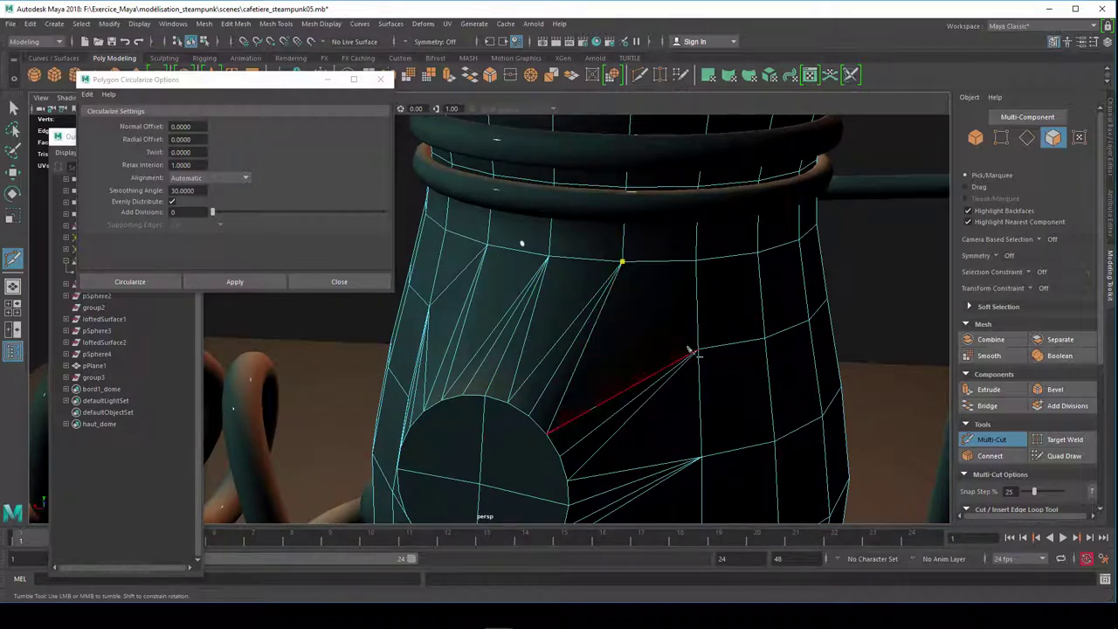
click(699, 352)
alt+drag(681, 409, 691, 381)
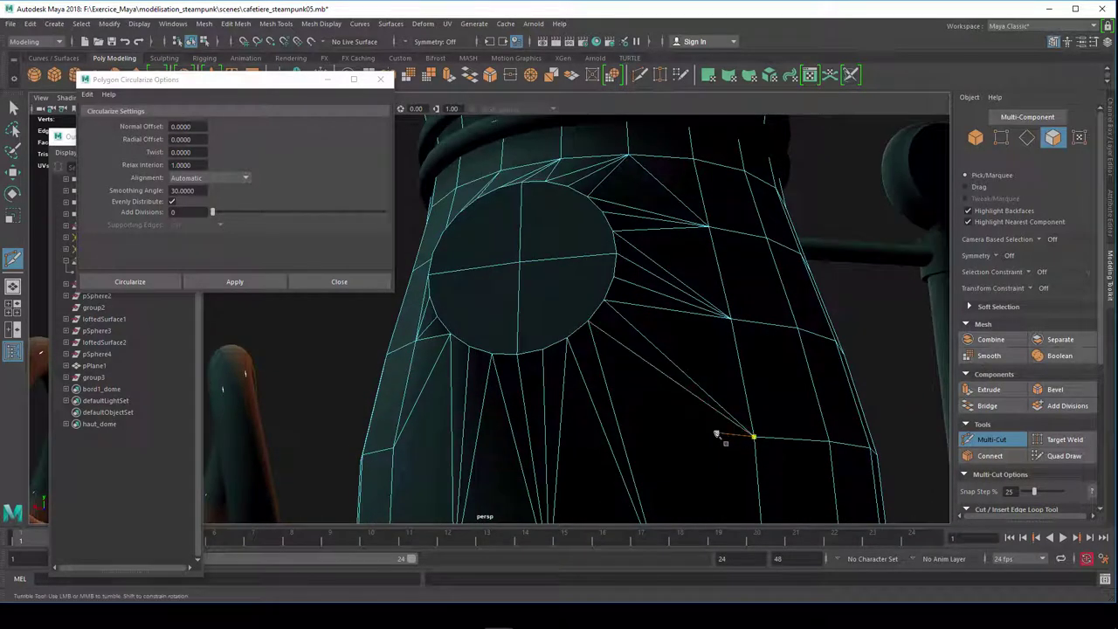
alt+middle_drag(719, 431, 716, 357)
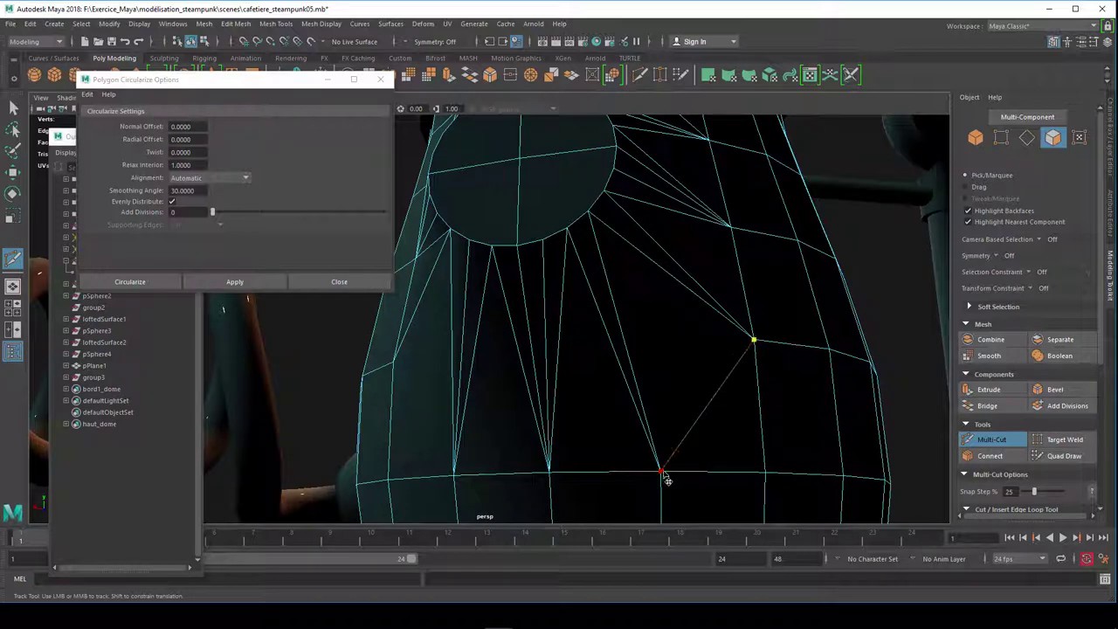
mouse_move(569, 444)
alt+mouse_down()
mouse_move(661, 462)
mouse_move(649, 460)
alt+mouse_up()
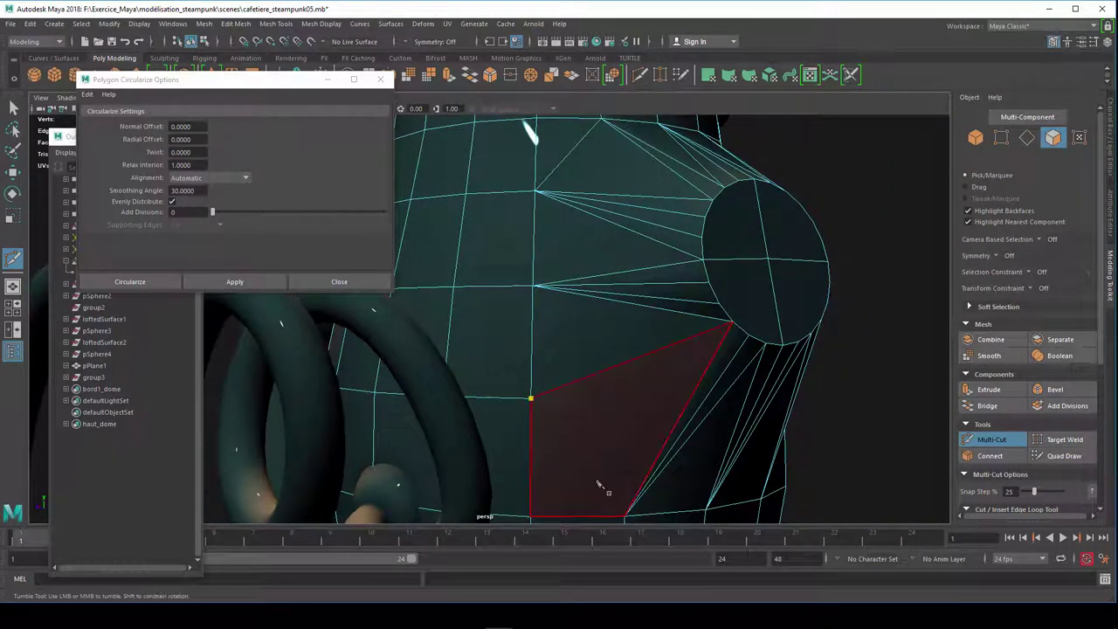
click(626, 518)
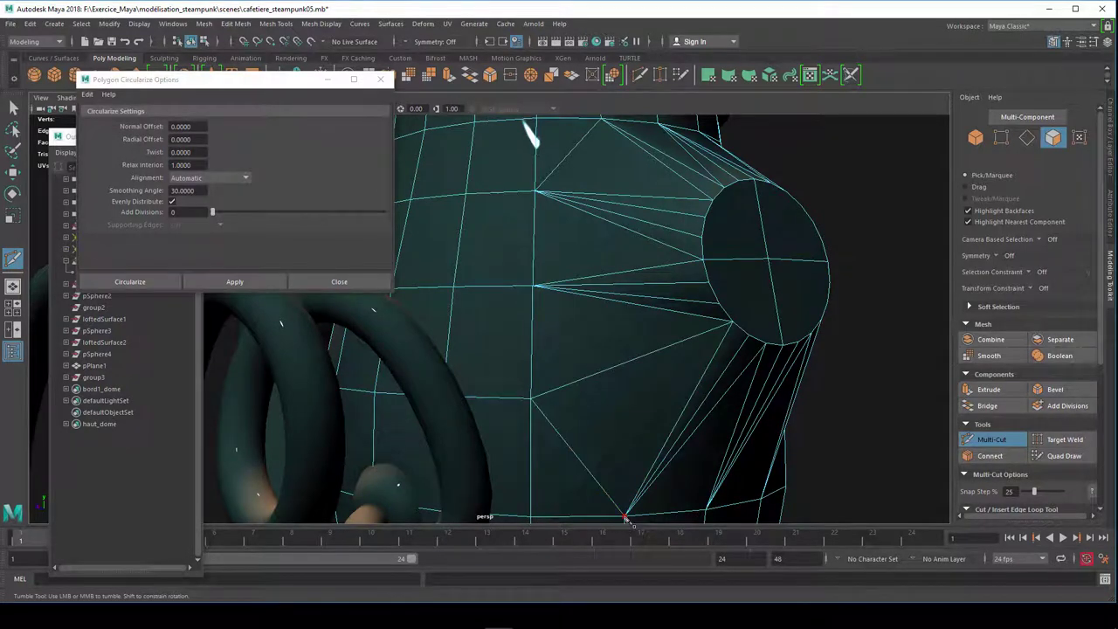
mouse_move(664, 379)
alt+mouse_down()
mouse_move(636, 434)
mouse_move(559, 423)
alt+mouse_up()
Step: Check the new edges in smooth preview (3) and base cage (1), then open the Attribute Editor
key(1)
mouse_move(531, 265)
alt+mouse_down()
mouse_move(547, 220)
mouse_move(656, 333)
mouse_move(687, 321)
alt+mouse_up()
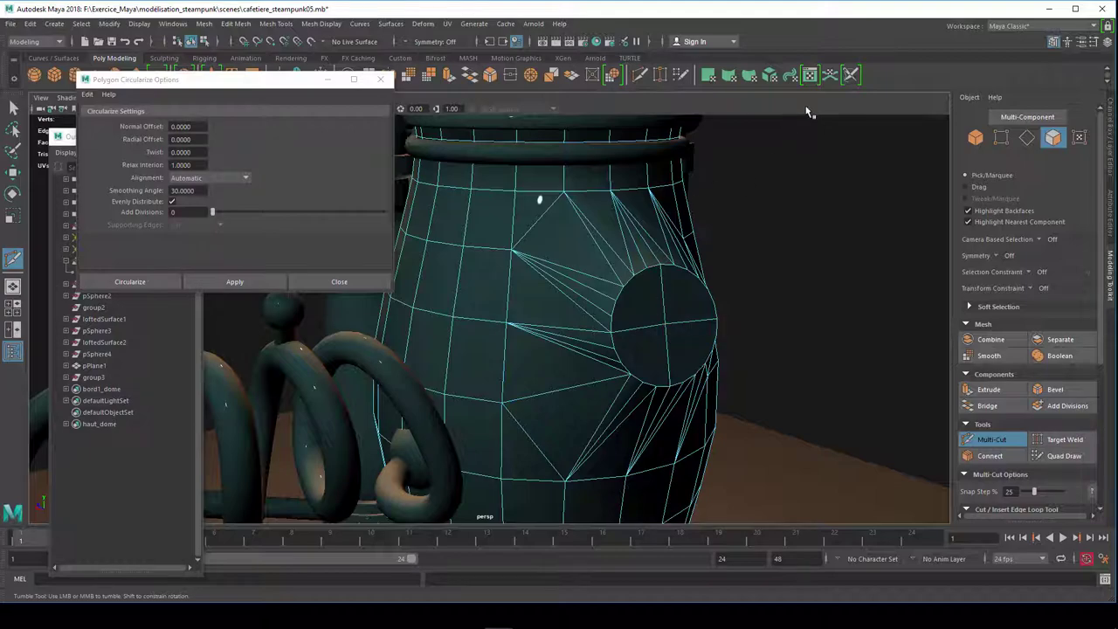
key(3)
mouse_move(629, 256)
alt+mouse_down()
mouse_move(568, 311)
mouse_move(499, 317)
mouse_move(705, 319)
mouse_move(664, 306)
mouse_move(618, 323)
alt+mouse_up()
alt+drag(593, 374, 576, 325)
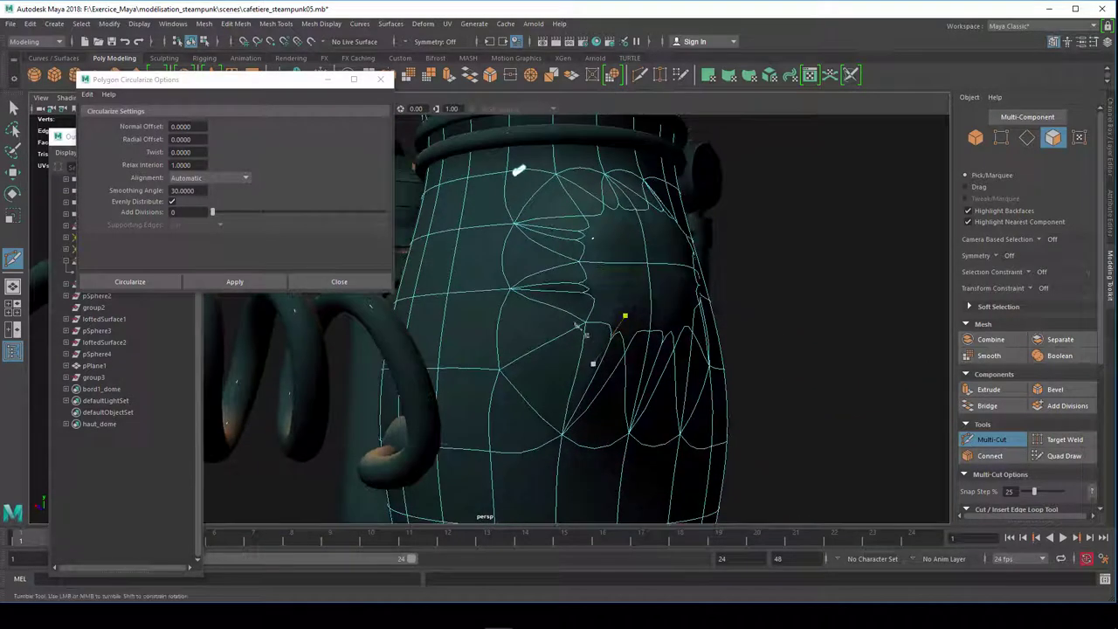
key(1)
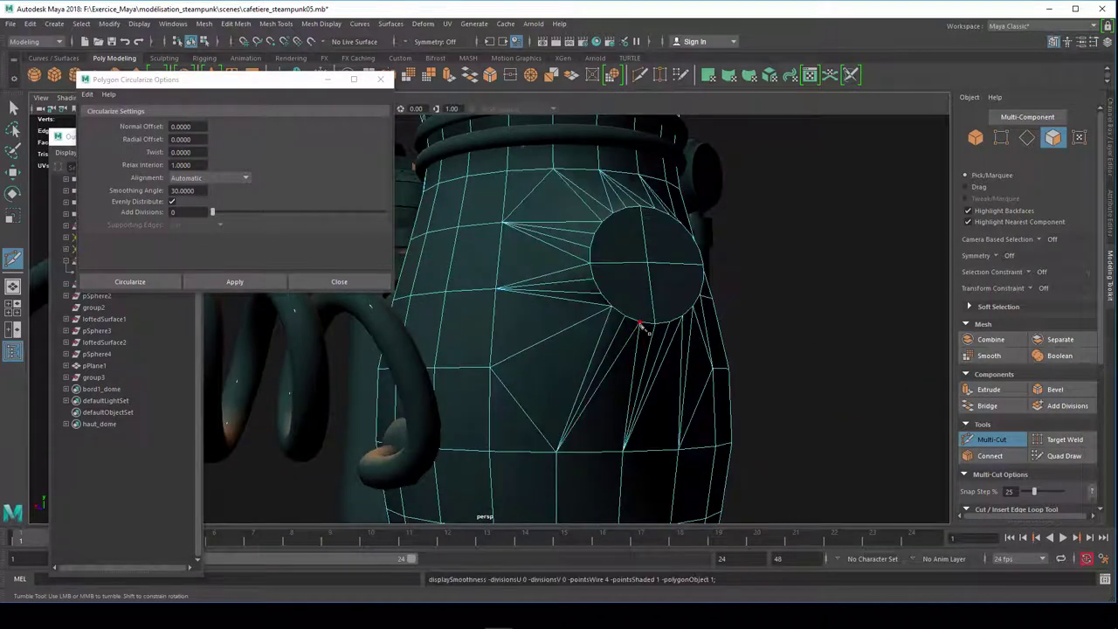
mouse_move(644, 330)
alt+mouse_down()
mouse_move(639, 349)
mouse_move(644, 337)
alt+mouse_up()
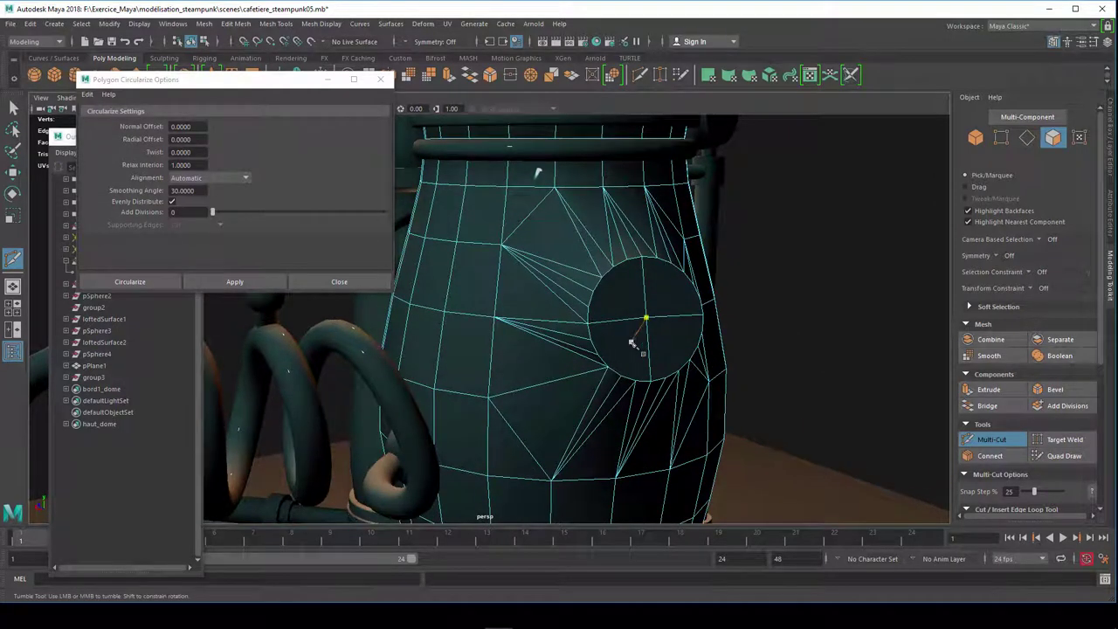
scroll(633, 343, up, 2)
mouse_move(661, 343)
alt+mouse_down()
mouse_move(681, 361)
mouse_move(602, 326)
alt+mouse_up()
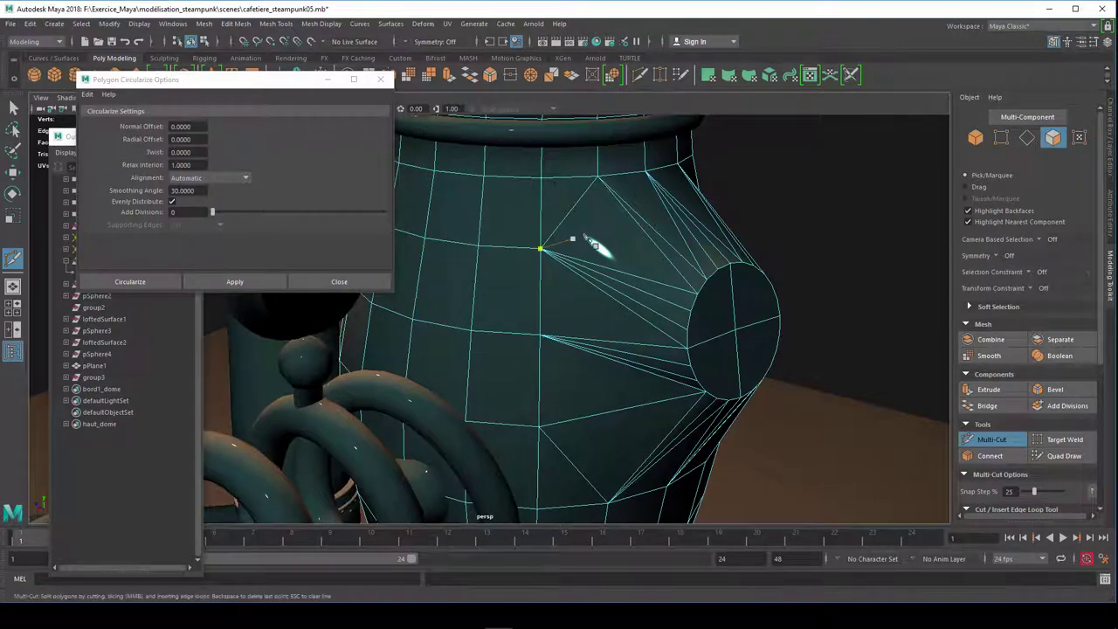
key(ctrl+a)
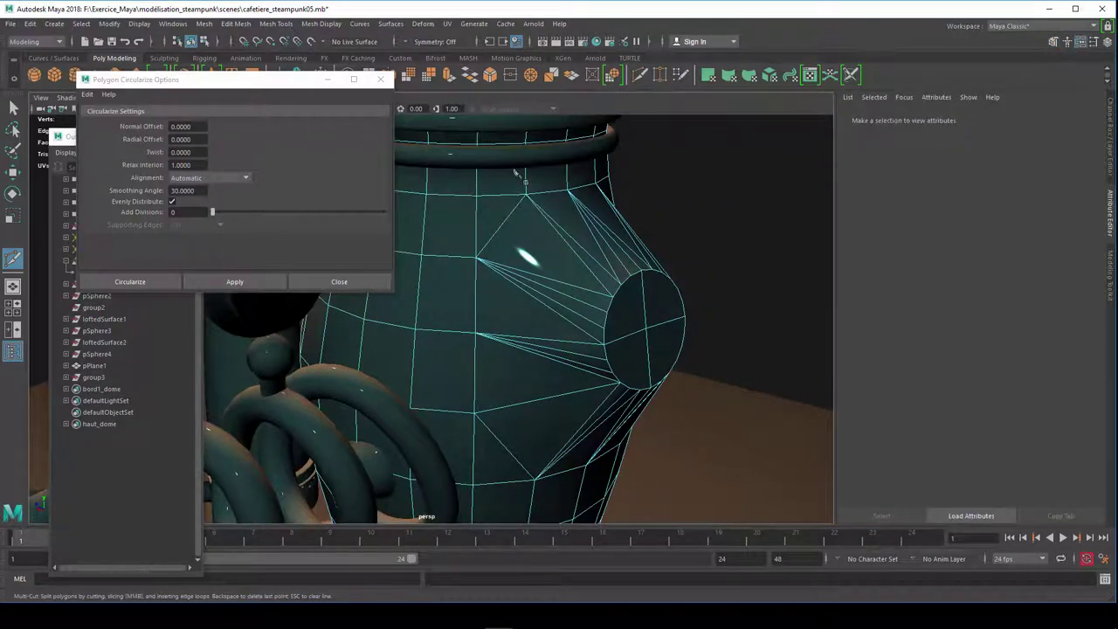
Step: Select a jug face and raise polyCircularize1's Smoothing Angle from 30 to 180
key(q)
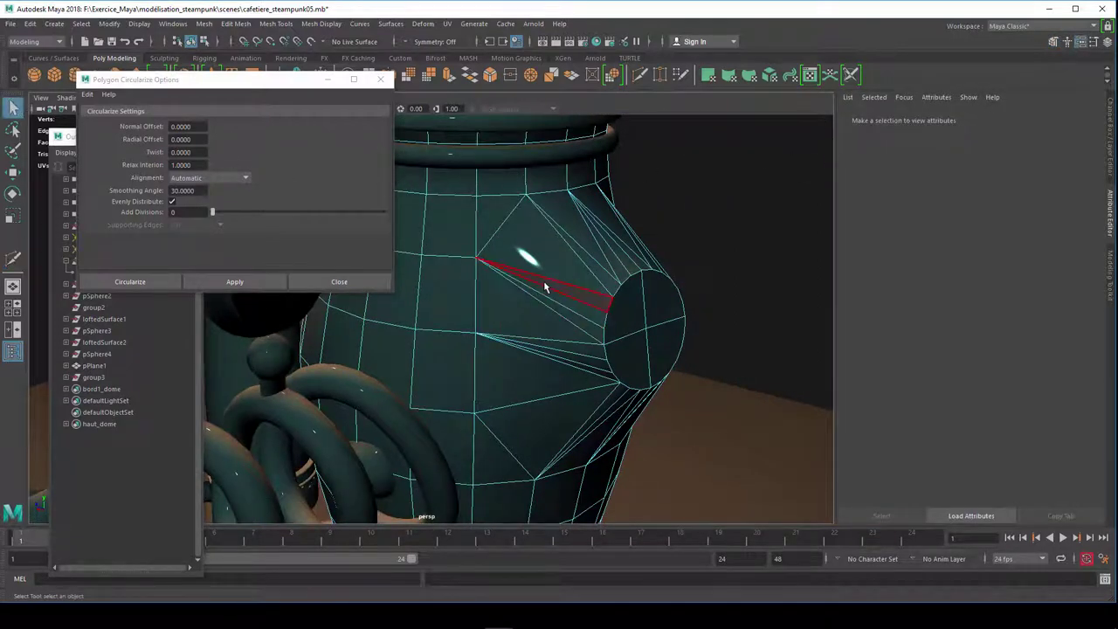
click(543, 285)
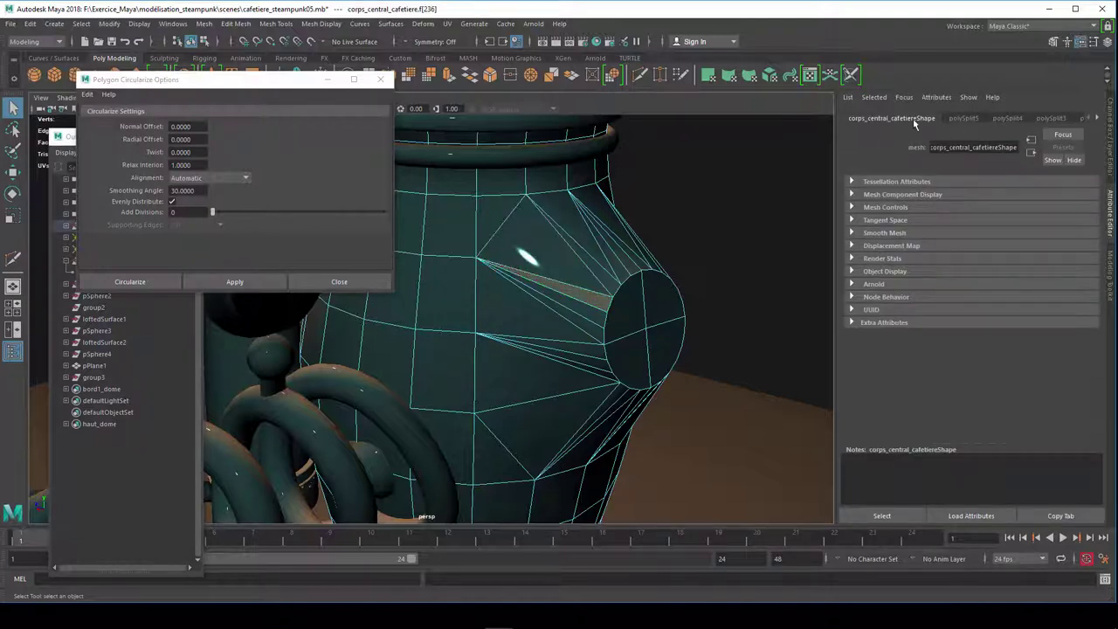
click(1097, 117)
click(1098, 119)
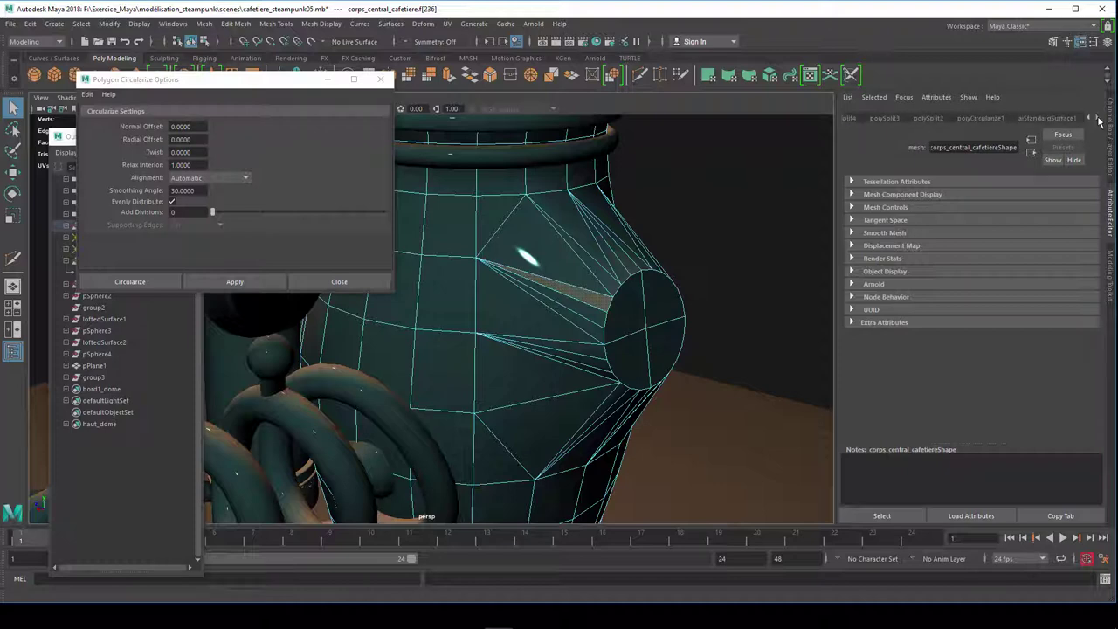
click(968, 119)
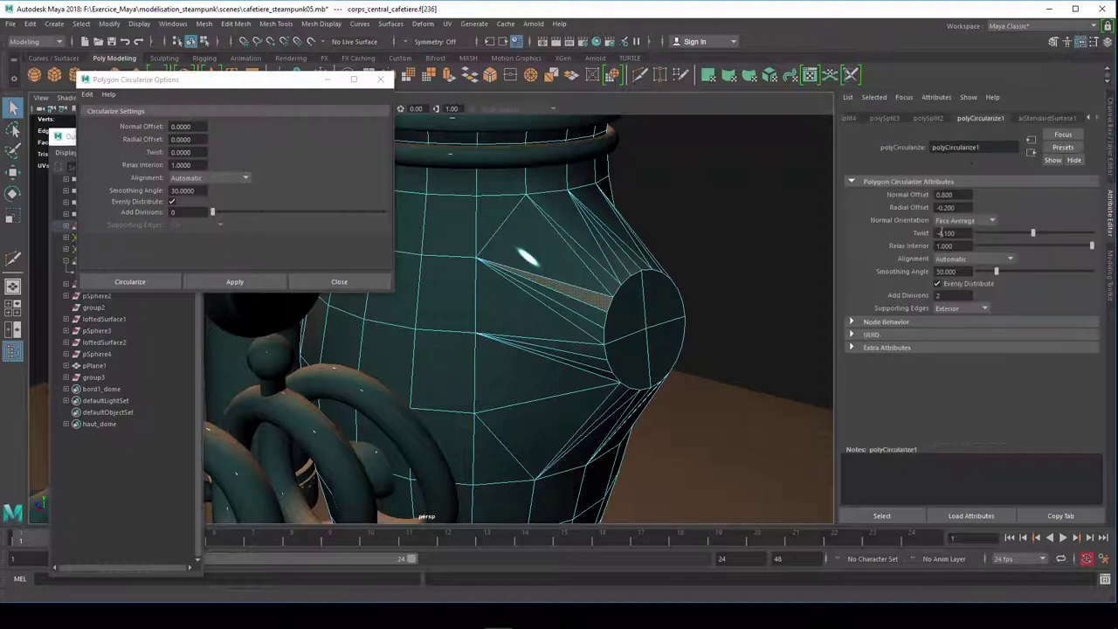
mouse_move(571, 309)
alt+mouse_down()
mouse_move(582, 320)
mouse_move(631, 314)
mouse_move(633, 334)
alt+mouse_up()
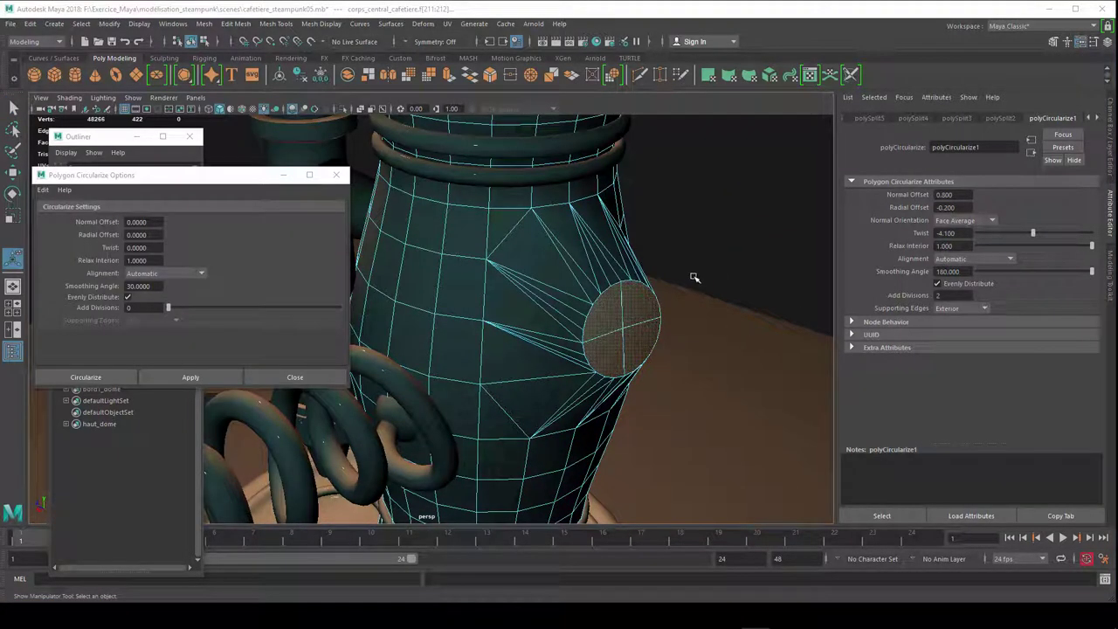
Step: Orbit the jar to compare the disc in smooth preview and cage view, then bring up the selection marking menu
alt+drag(689, 322, 636, 308)
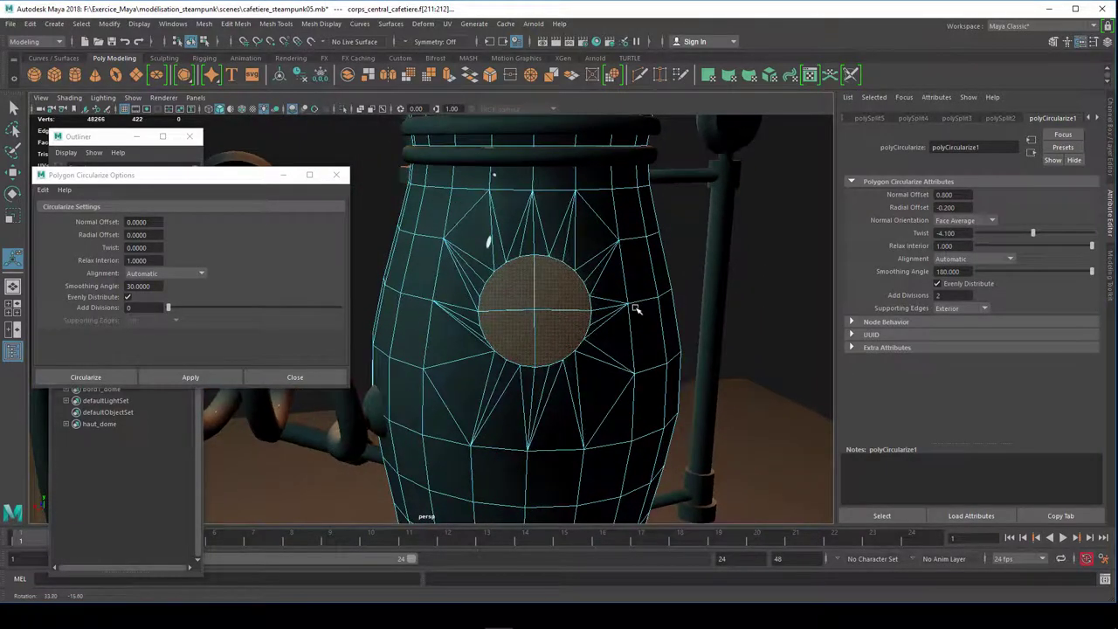
mouse_move(636, 308)
alt+mouse_down()
mouse_move(624, 315)
mouse_move(648, 317)
mouse_move(631, 320)
alt+mouse_up()
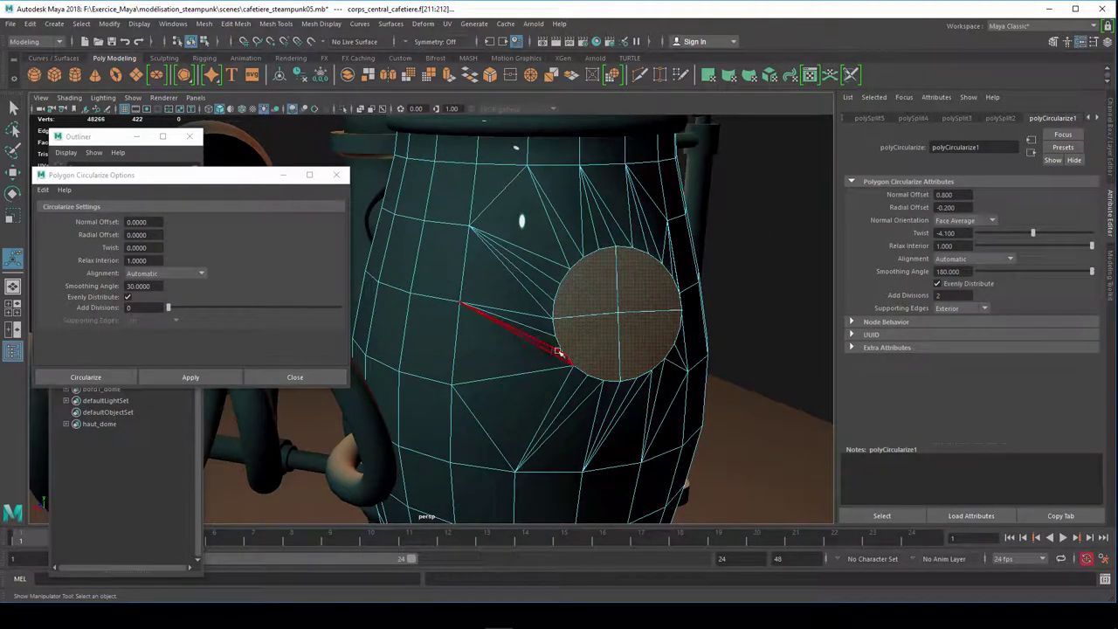
key(3)
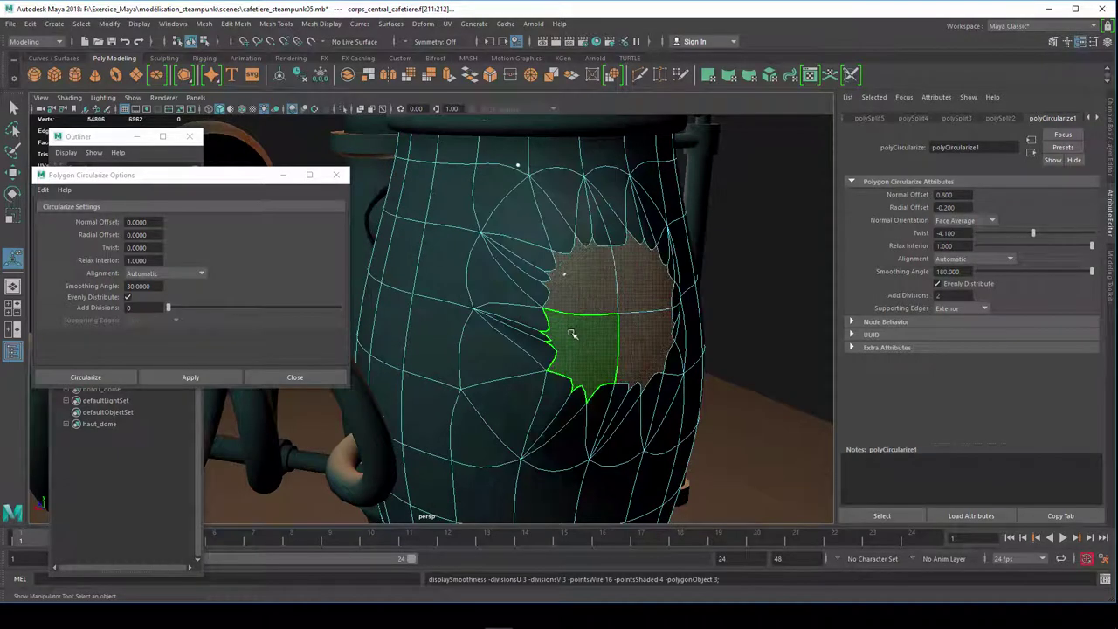
mouse_move(557, 333)
alt+mouse_down()
mouse_move(563, 301)
mouse_move(429, 292)
mouse_move(569, 312)
mouse_move(545, 327)
mouse_move(563, 314)
alt+mouse_up()
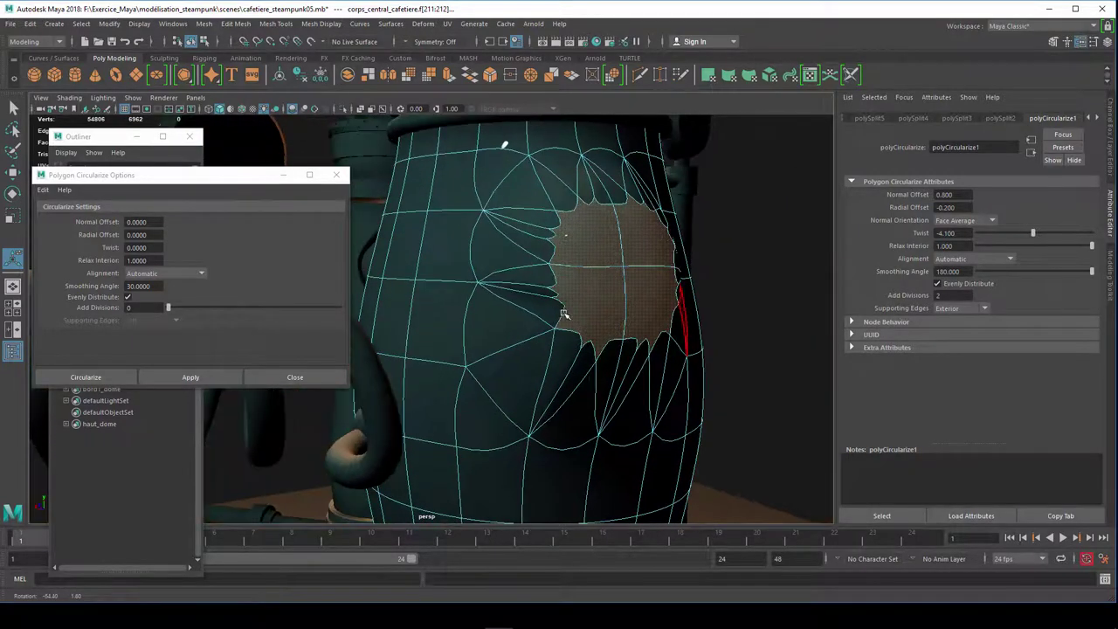
key(1)
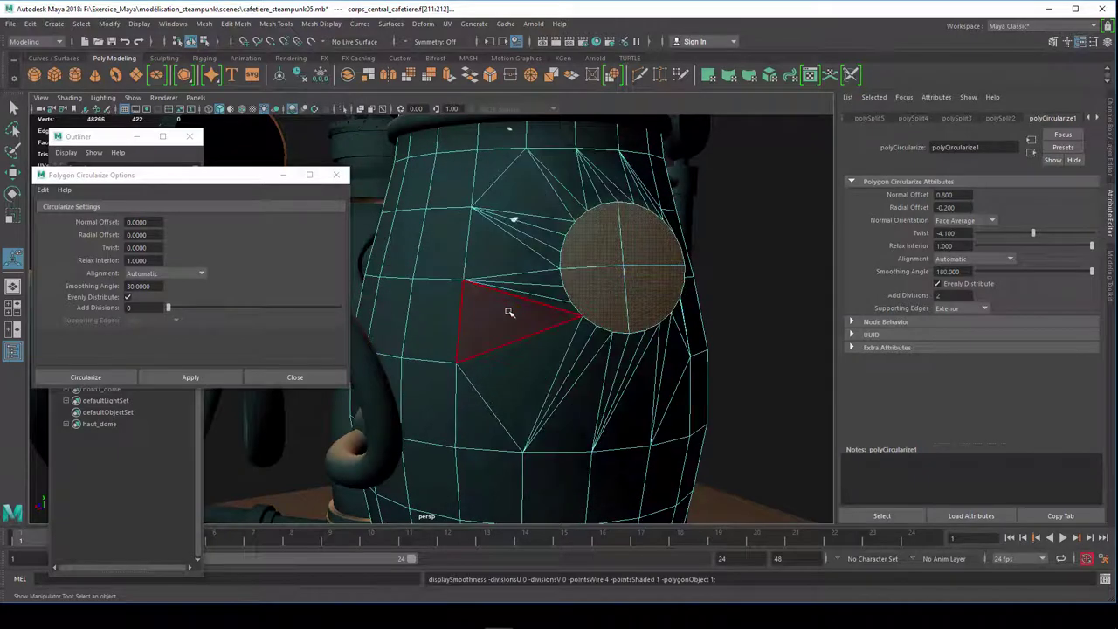
scroll(501, 309, up, 2)
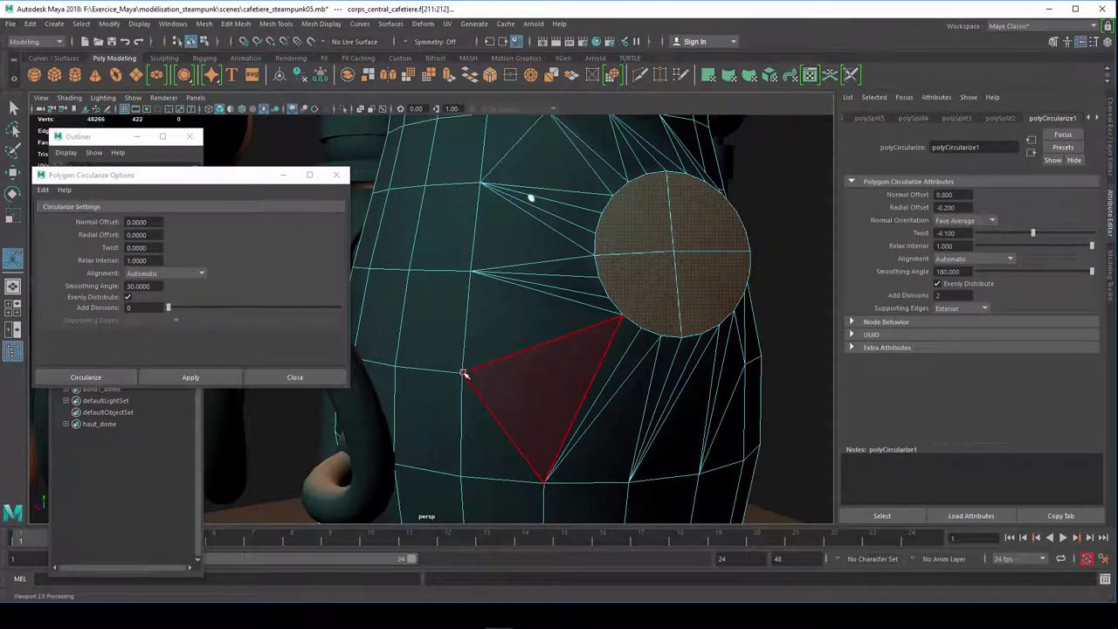
right_drag(463, 282, 463, 313)
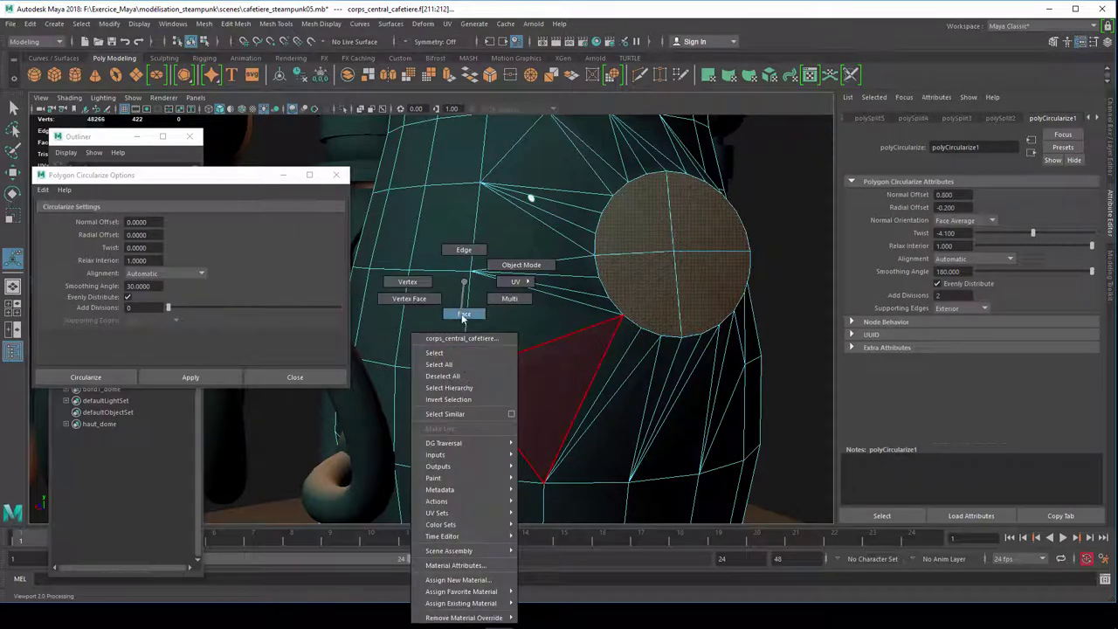
Step: Clear the selection and recheck the disc patch in smooth preview and cage view
click(463, 314)
click(463, 376)
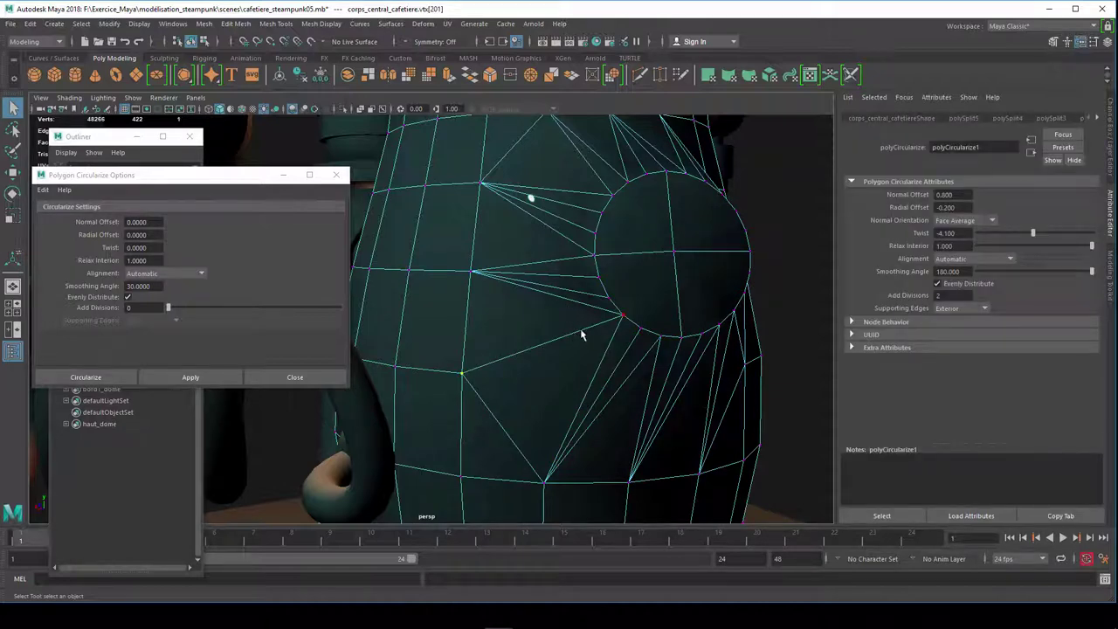
mouse_move(584, 339)
alt+mouse_down()
mouse_move(537, 375)
mouse_move(563, 377)
alt+mouse_up()
key(3)
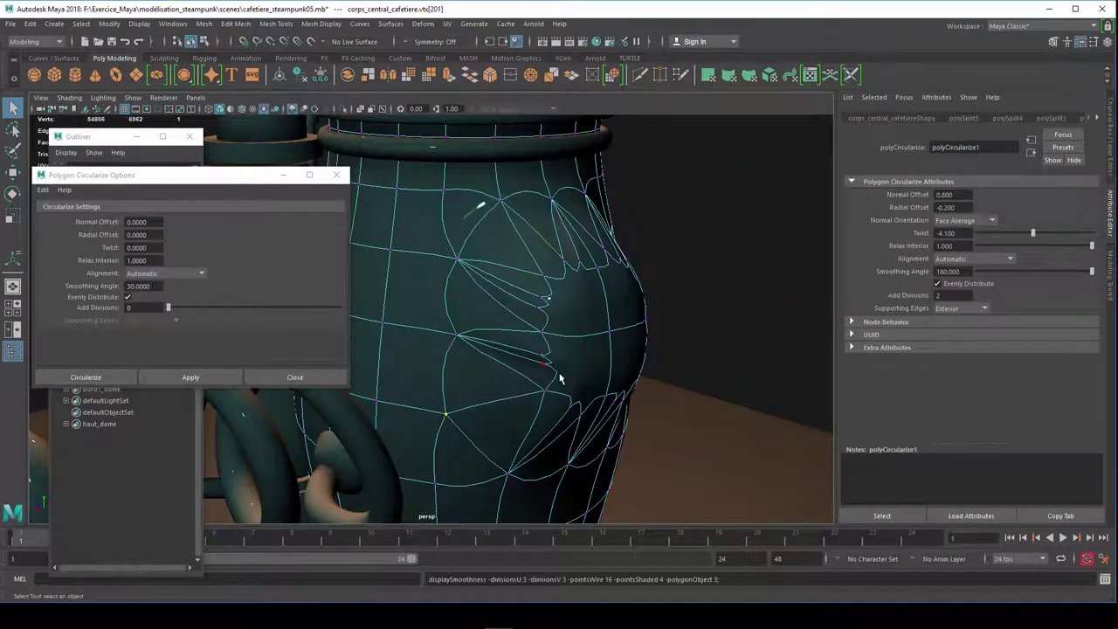
key(1)
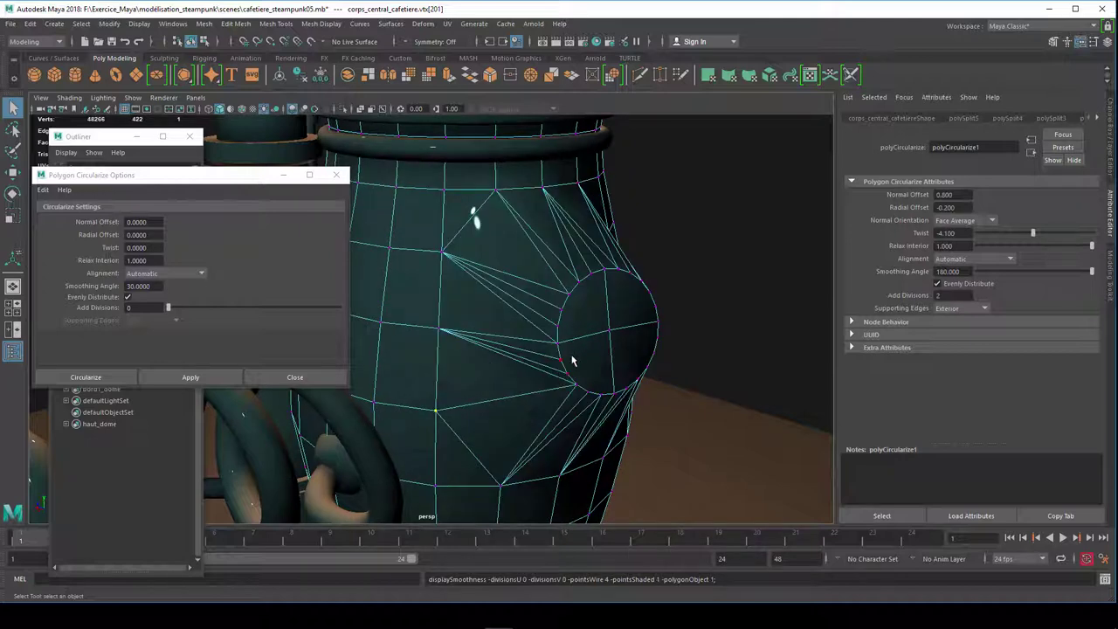
Step: Select the circular disc's faces in Face mode and switch to the Move tool
key(F8)
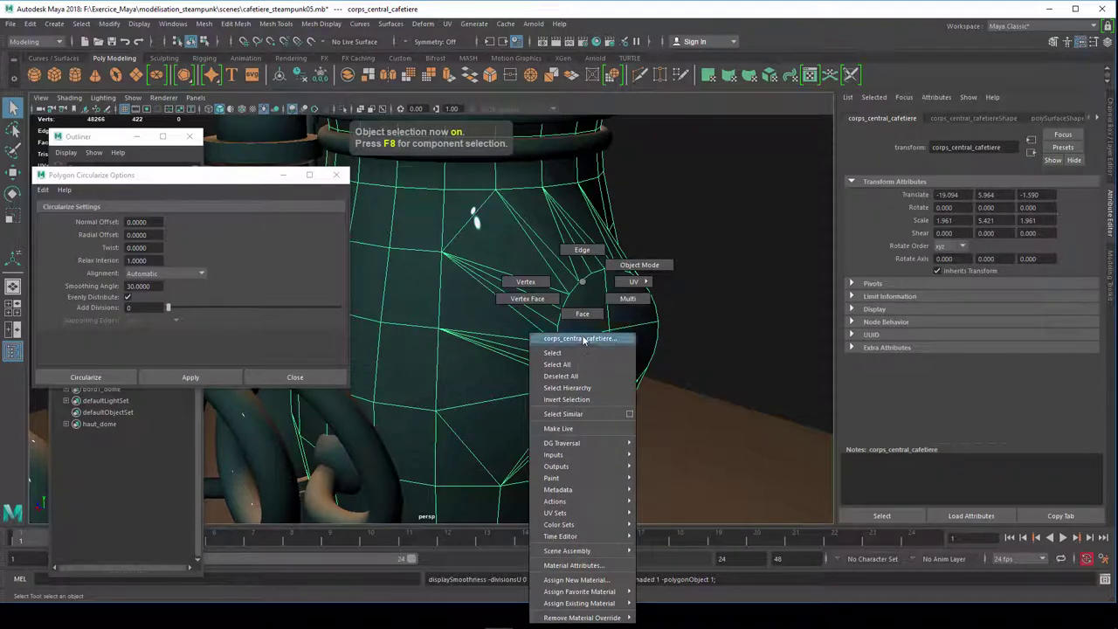
right_drag(584, 356, 590, 317)
click(588, 316)
click(611, 301)
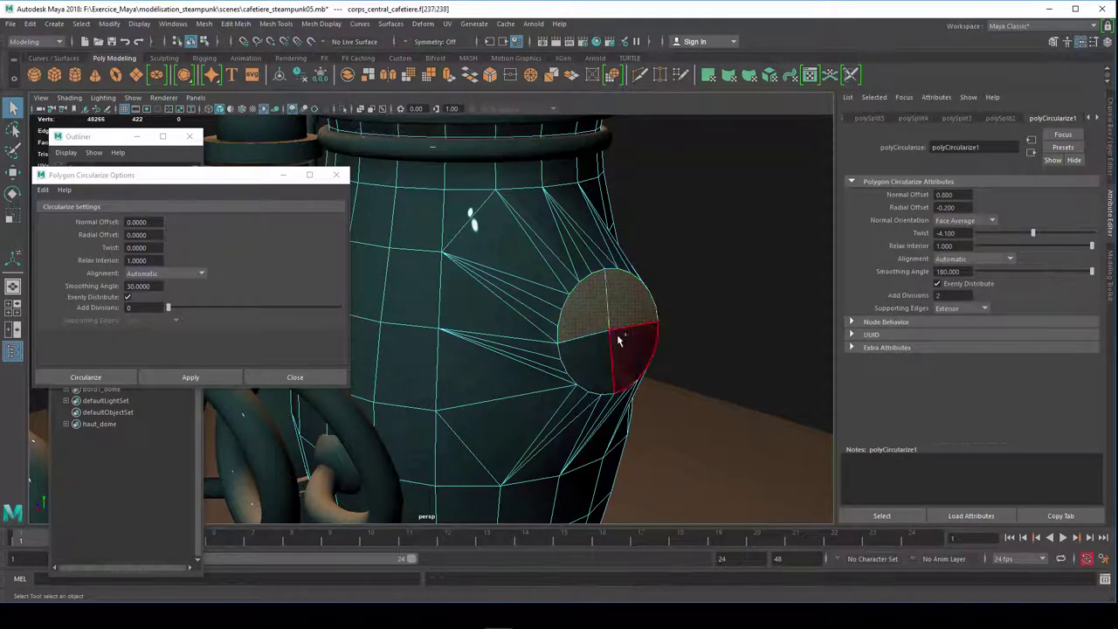
click(584, 352)
mouse_move(584, 351)
alt+mouse_down()
mouse_move(571, 357)
mouse_move(635, 418)
alt+mouse_up()
key(w)
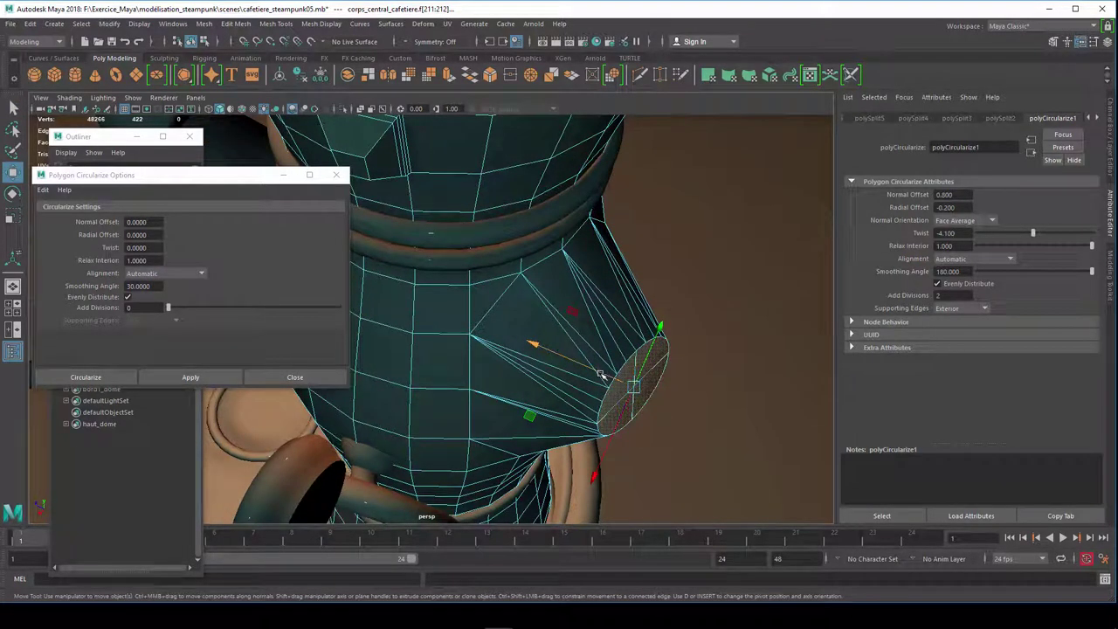
Step: Float the Outliner and circularize options aside and set Move Axis Orientation to Component
alt+drag(594, 380, 591, 362)
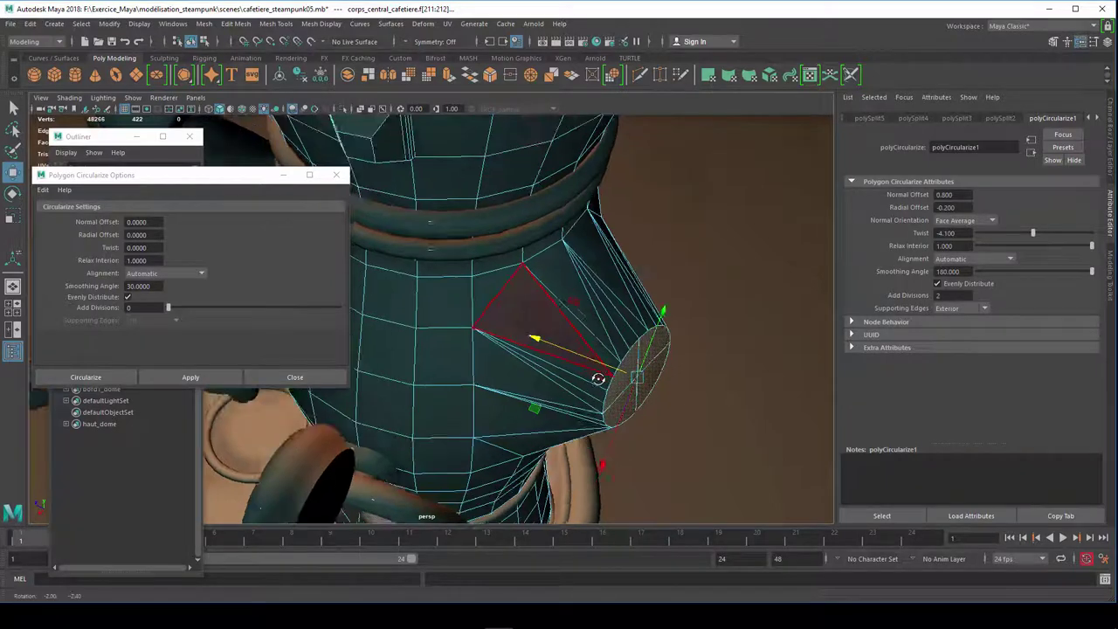
drag(192, 179, 905, 149)
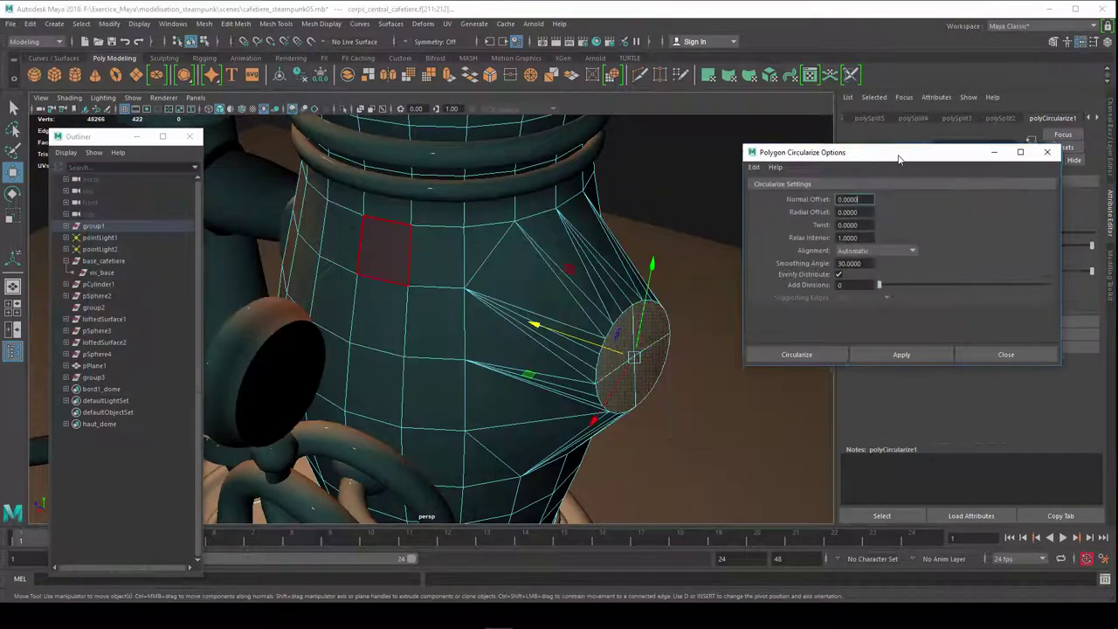
drag(136, 140, 895, 200)
double_click(13, 173)
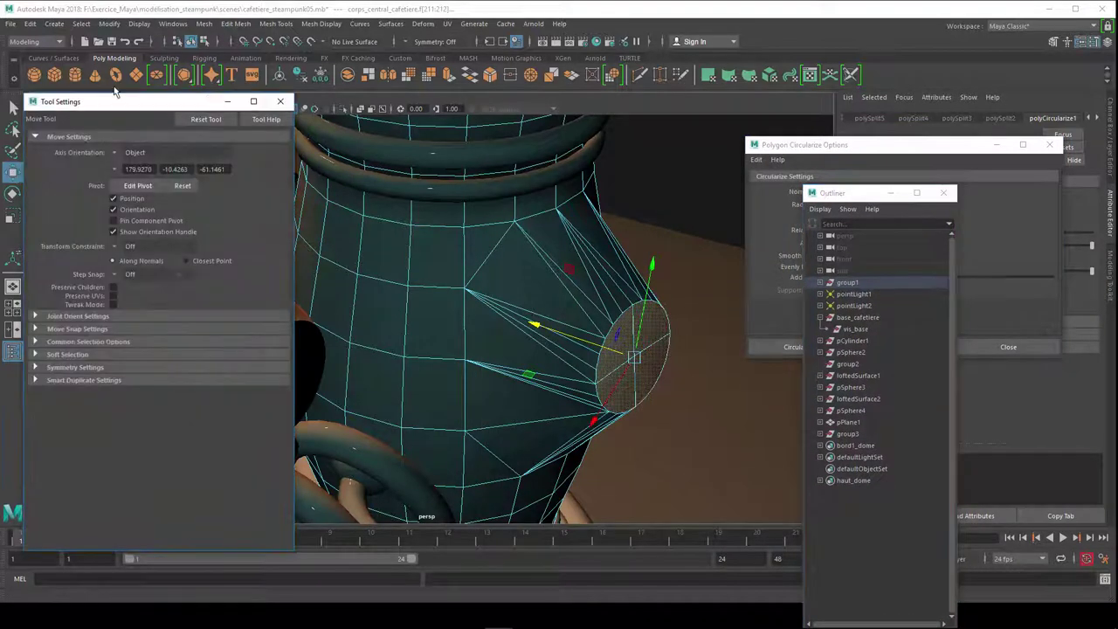
click(114, 153)
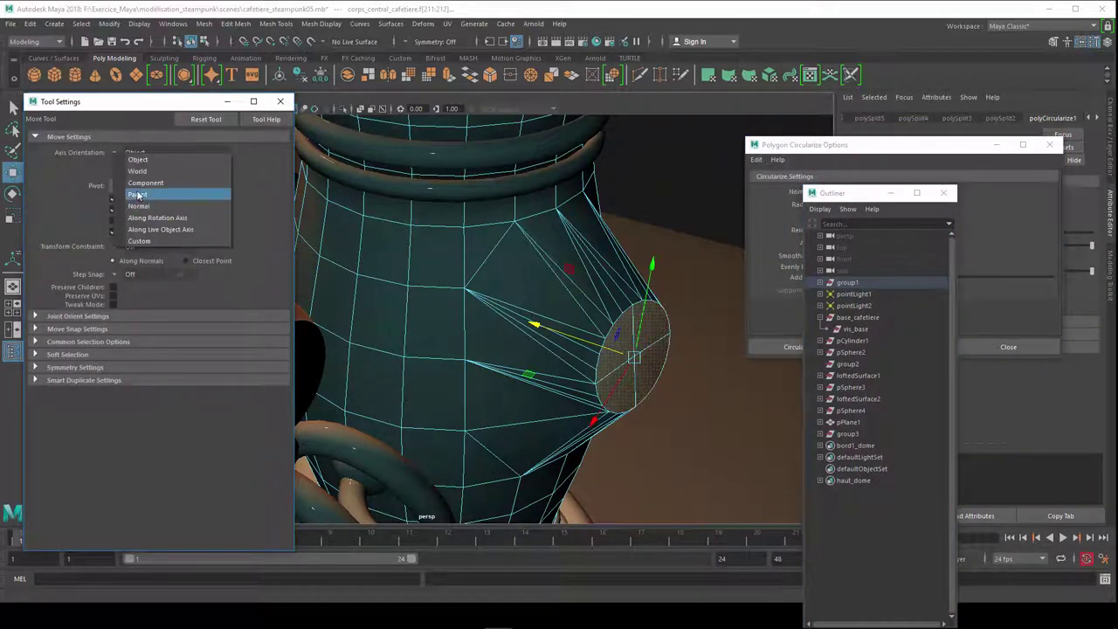
click(142, 183)
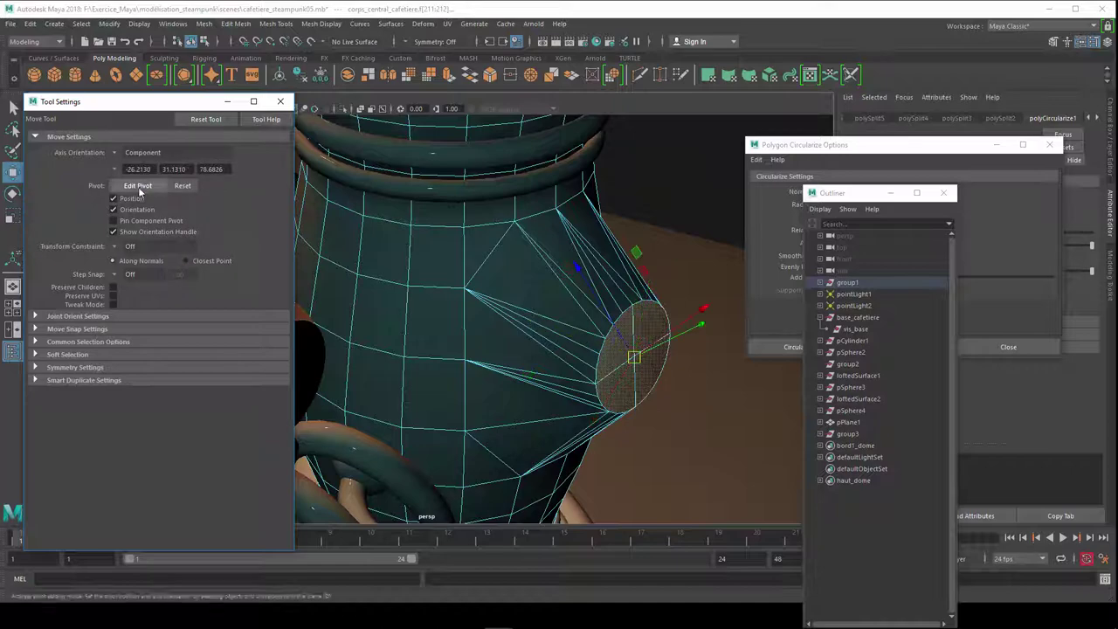
Step: Select both halves of the circular disc's faces from below the pot
click(619, 354)
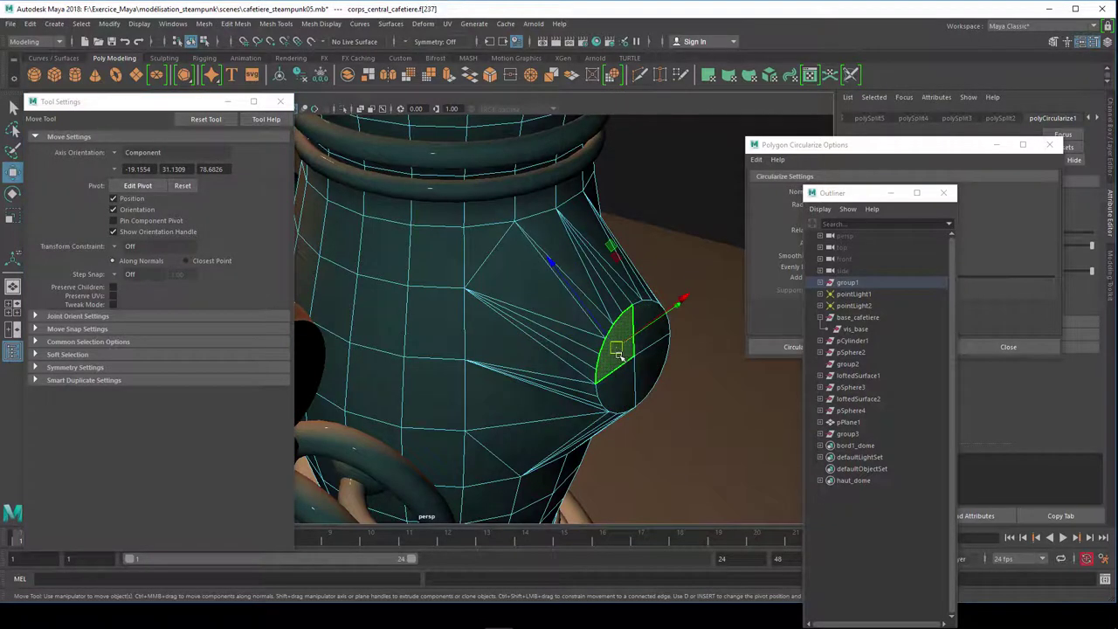
mouse_move(625, 400)
alt+mouse_down()
mouse_move(588, 442)
mouse_move(591, 404)
mouse_move(579, 400)
alt+mouse_up()
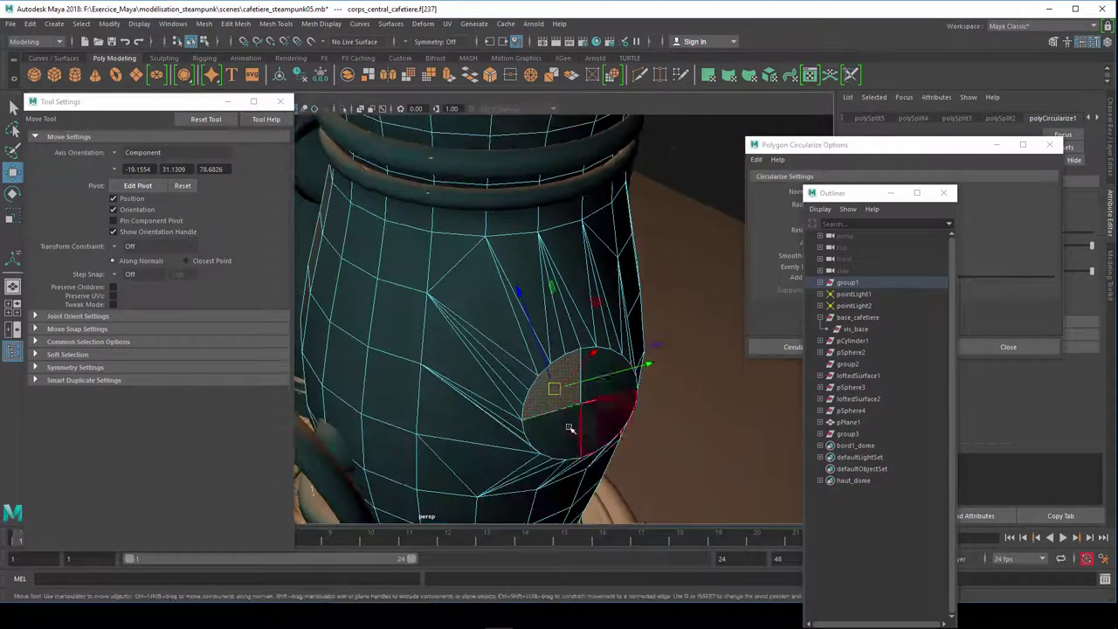
click(564, 427)
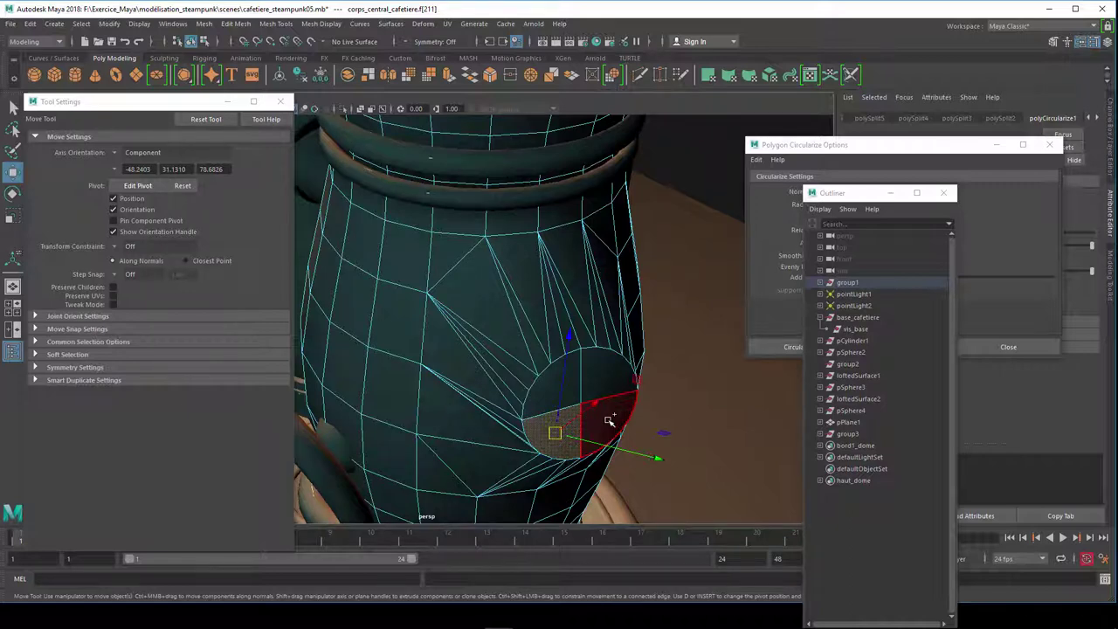
shift+click(556, 404)
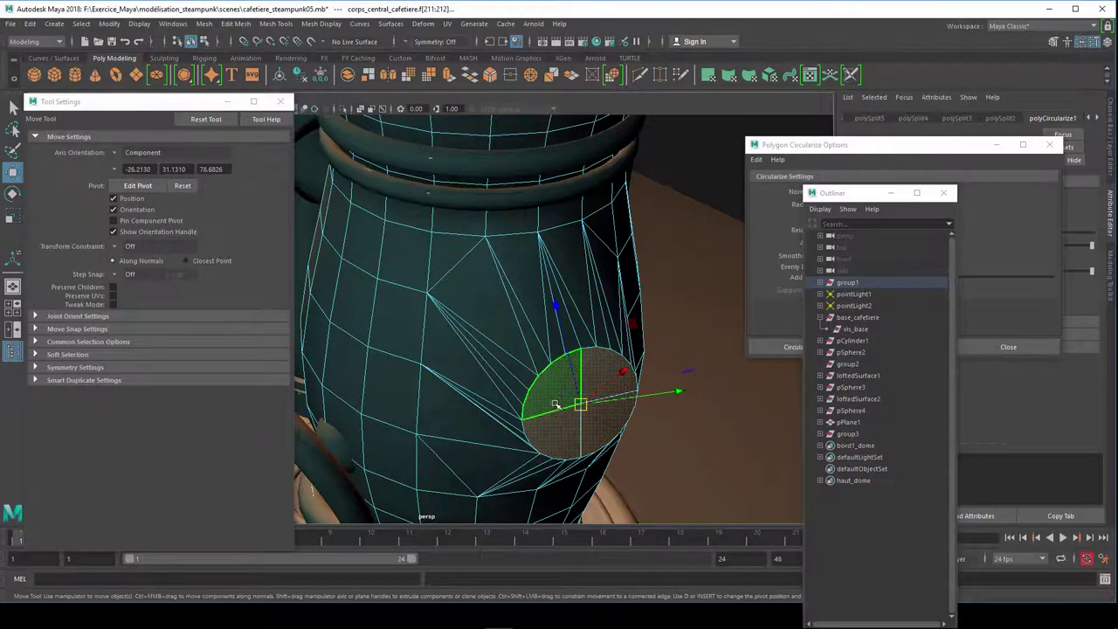
alt+drag(555, 404, 638, 423)
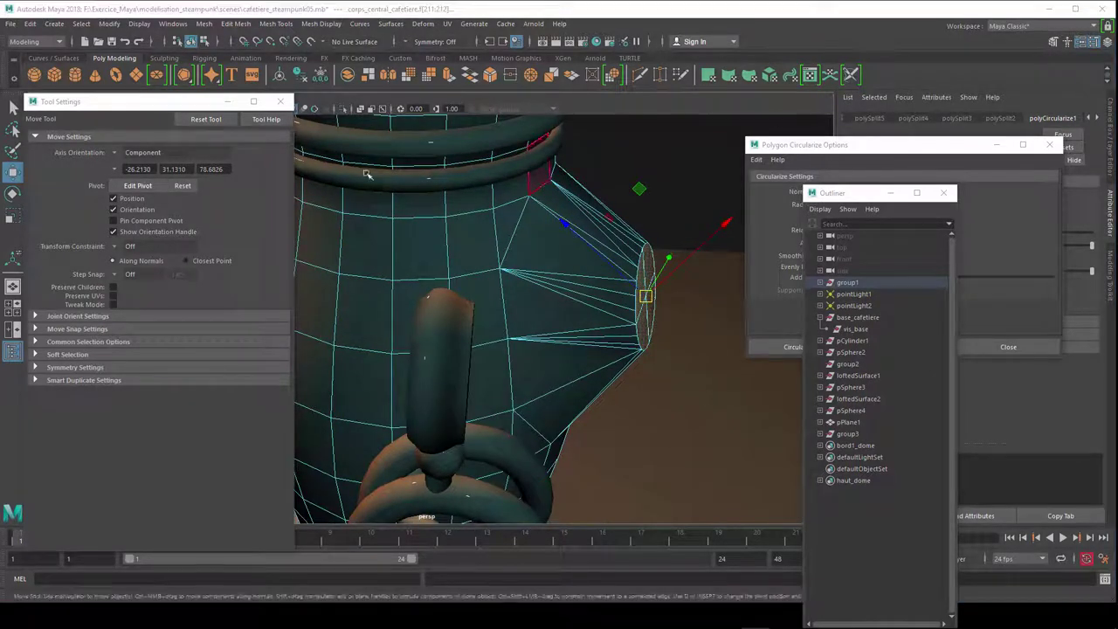
Step: Align the move axes to a disc face, push the disc faces along X, then extrude them
click(114, 170)
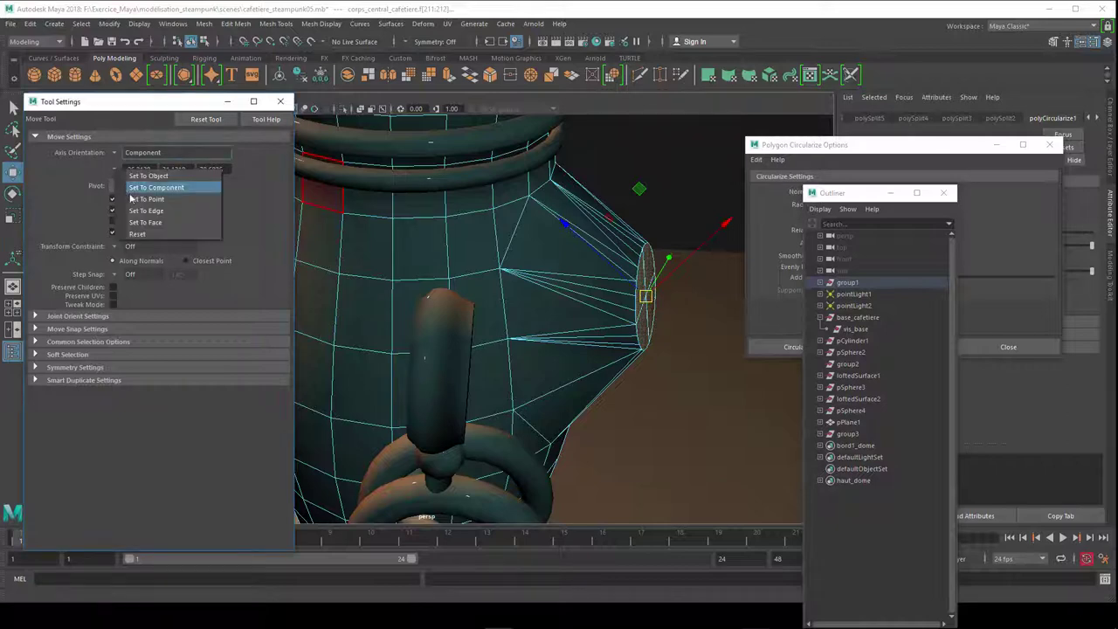
click(161, 225)
mouse_move(669, 302)
alt+mouse_down()
mouse_move(569, 324)
mouse_move(545, 348)
alt+mouse_up()
click(547, 349)
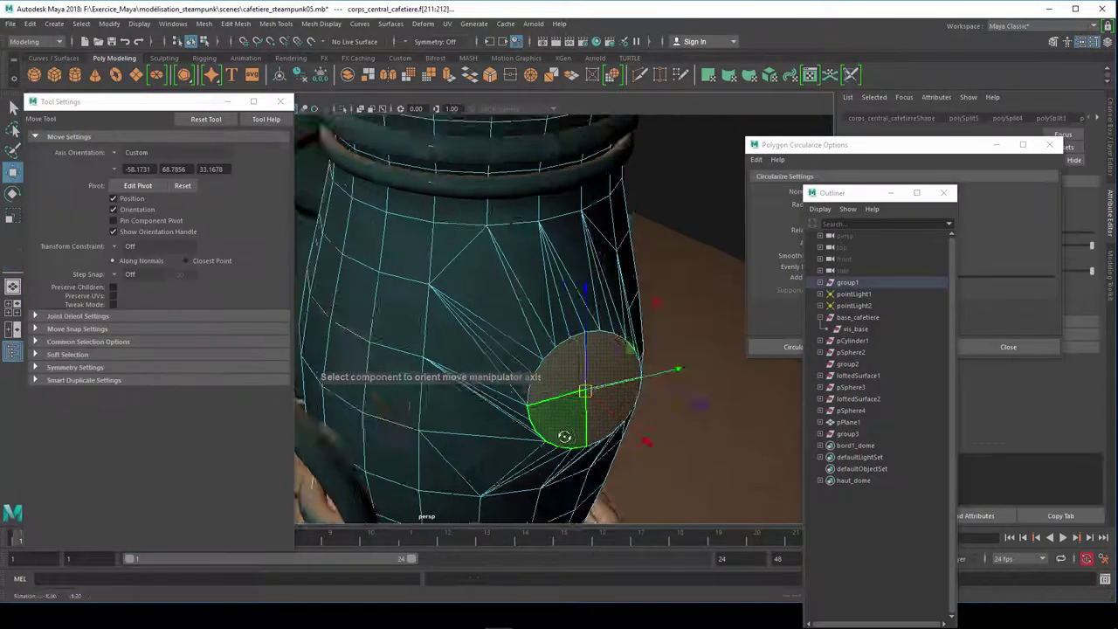
mouse_move(561, 429)
alt+mouse_down()
mouse_move(631, 434)
mouse_move(586, 451)
mouse_move(573, 424)
alt+mouse_up()
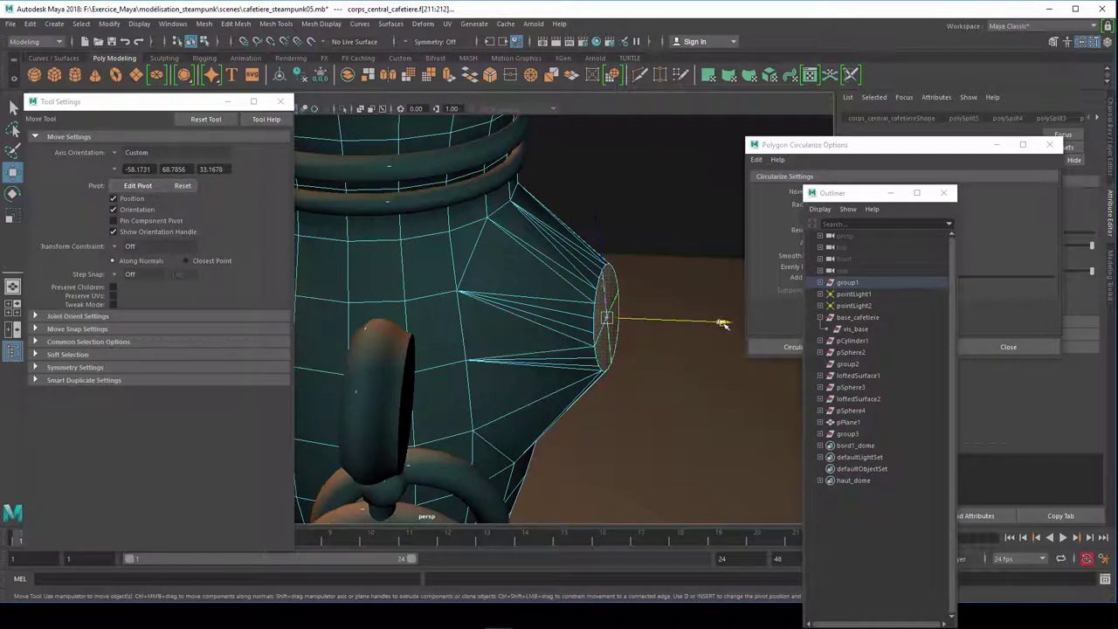
mouse_move(718, 323)
mouse_down()
mouse_move(668, 321)
mouse_move(688, 332)
mouse_move(549, 394)
mouse_move(602, 349)
mouse_up()
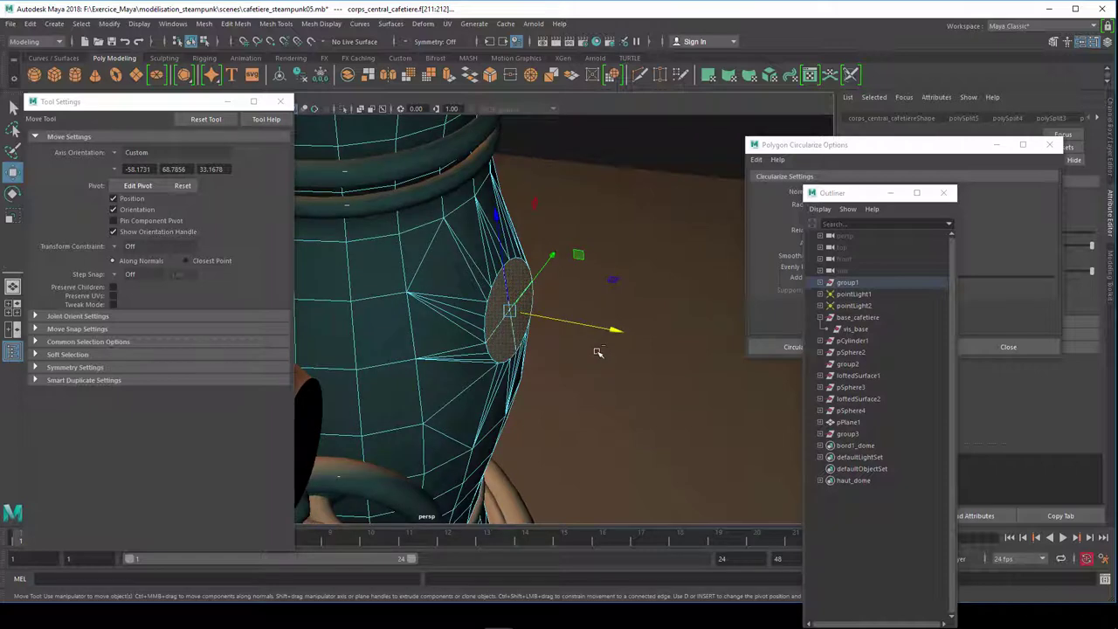
key(ctrl+e)
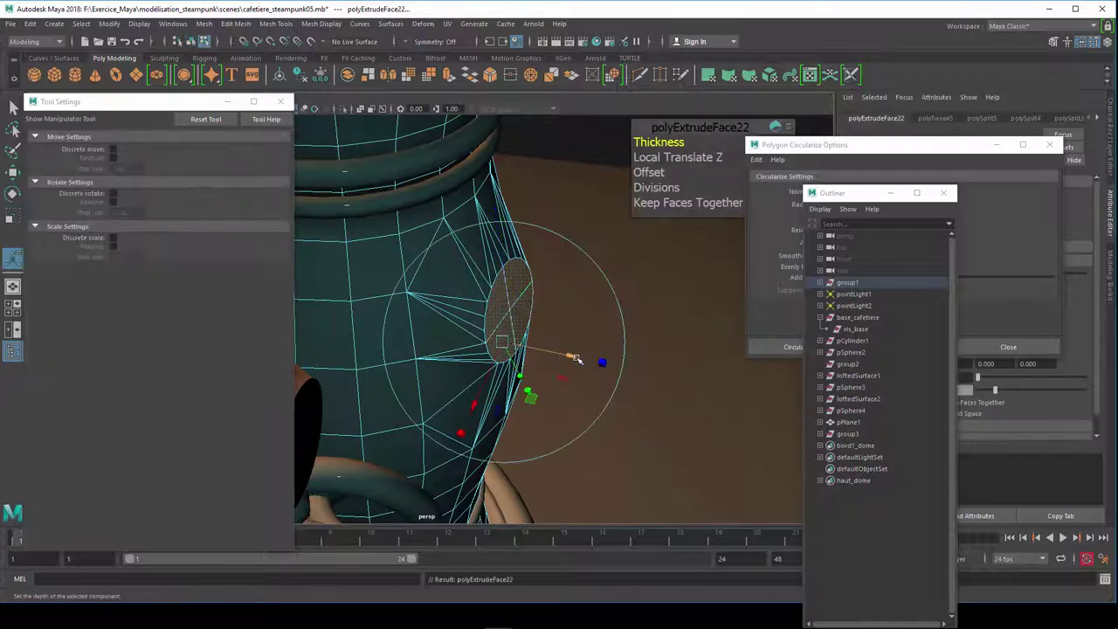
Step: Undo the last extrusion change and pull the disc outward into a short cylinder
mouse_move(649, 335)
alt+mouse_down()
mouse_move(614, 327)
mouse_move(599, 268)
alt+mouse_up()
alt+drag(603, 199, 594, 211)
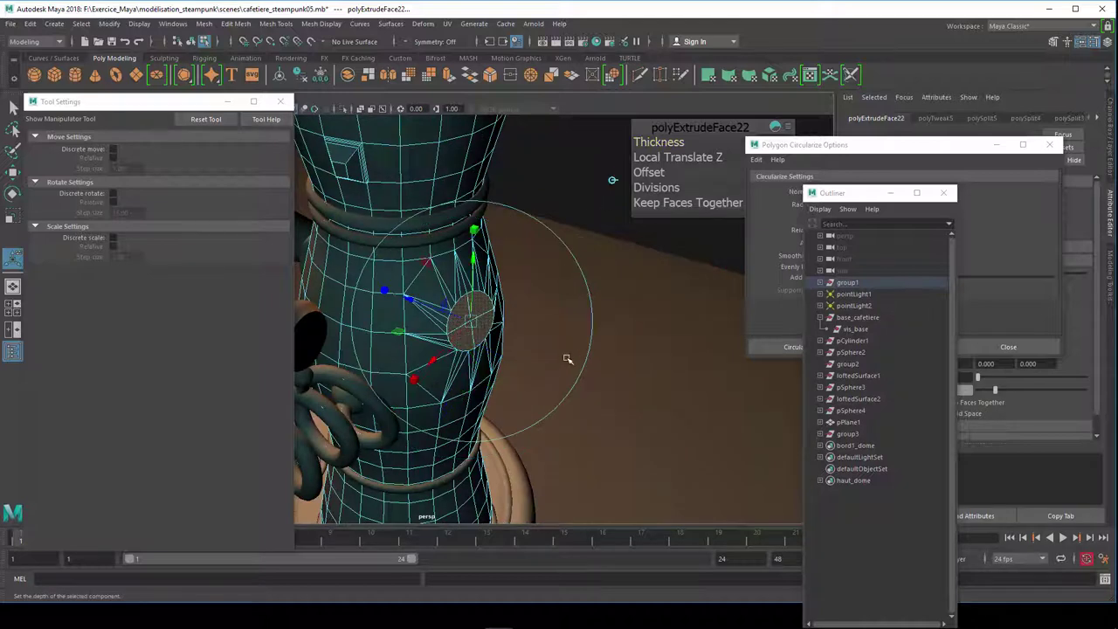
mouse_move(566, 358)
alt+mouse_down()
mouse_move(608, 369)
mouse_move(456, 334)
mouse_move(459, 321)
alt+mouse_up()
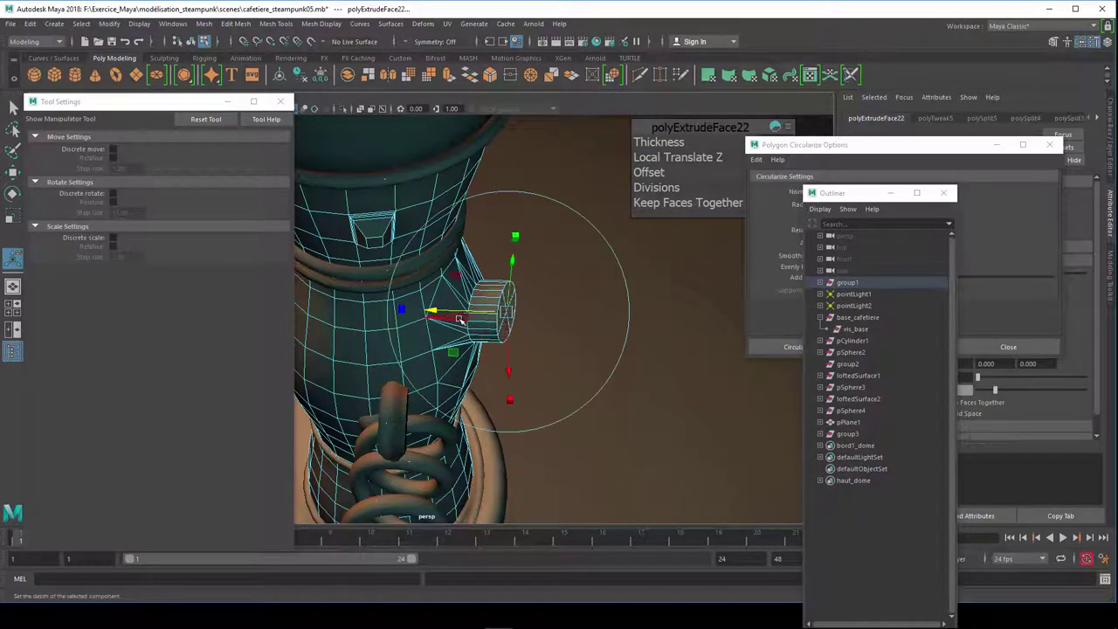
key(ctrl+z)
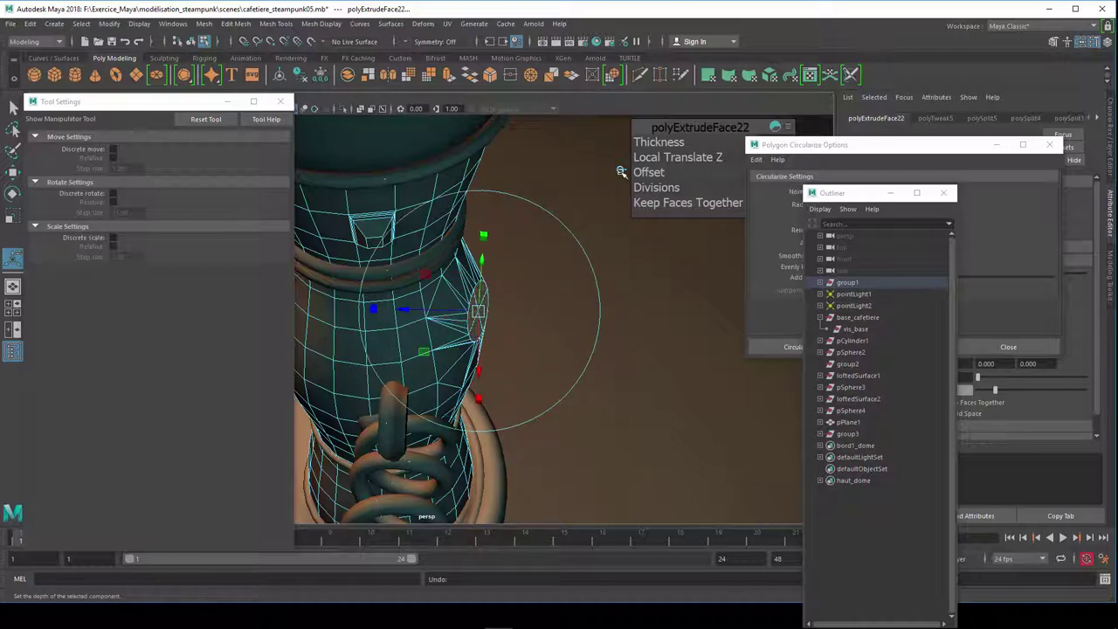
click(621, 172)
mouse_move(548, 343)
mouse_down()
mouse_move(569, 341)
mouse_move(577, 383)
mouse_move(564, 416)
mouse_move(588, 382)
mouse_up()
Step: Adjust the extruded cylinder's position and thickness, then scale its end ring slightly inward
alt+right_drag(589, 382, 559, 450)
alt+drag(559, 450, 557, 434)
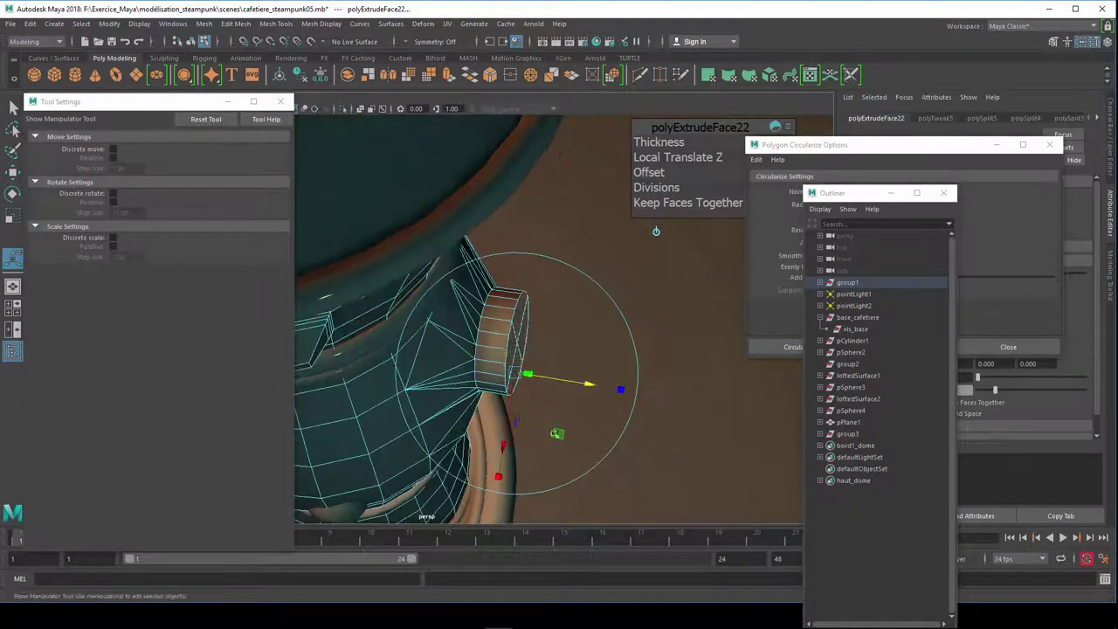
drag(588, 383, 576, 386)
drag(576, 385, 569, 382)
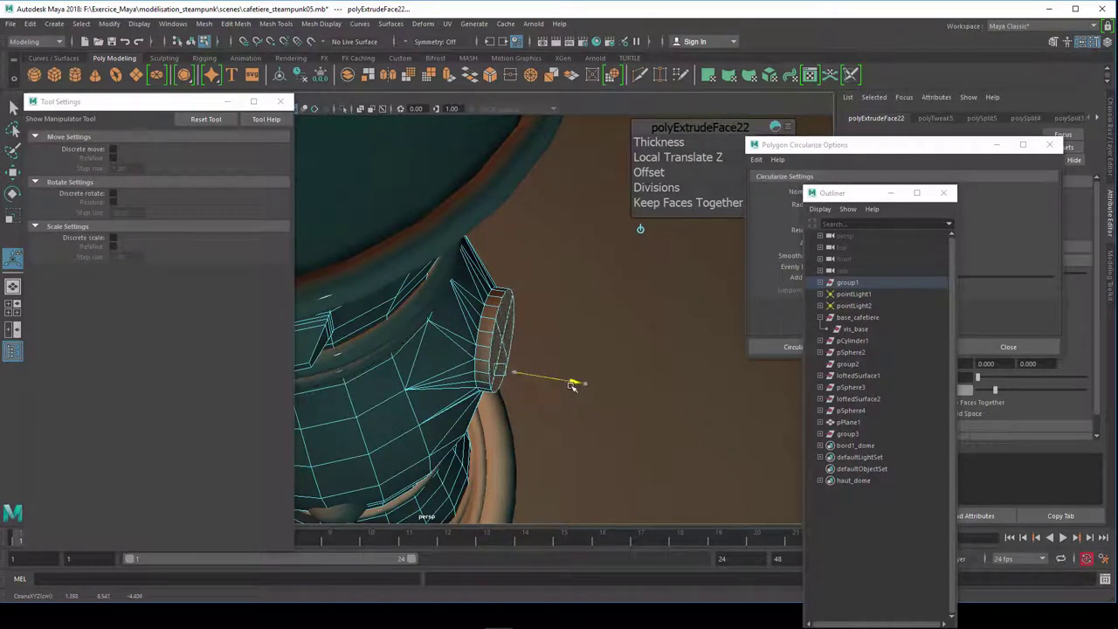
key(e)
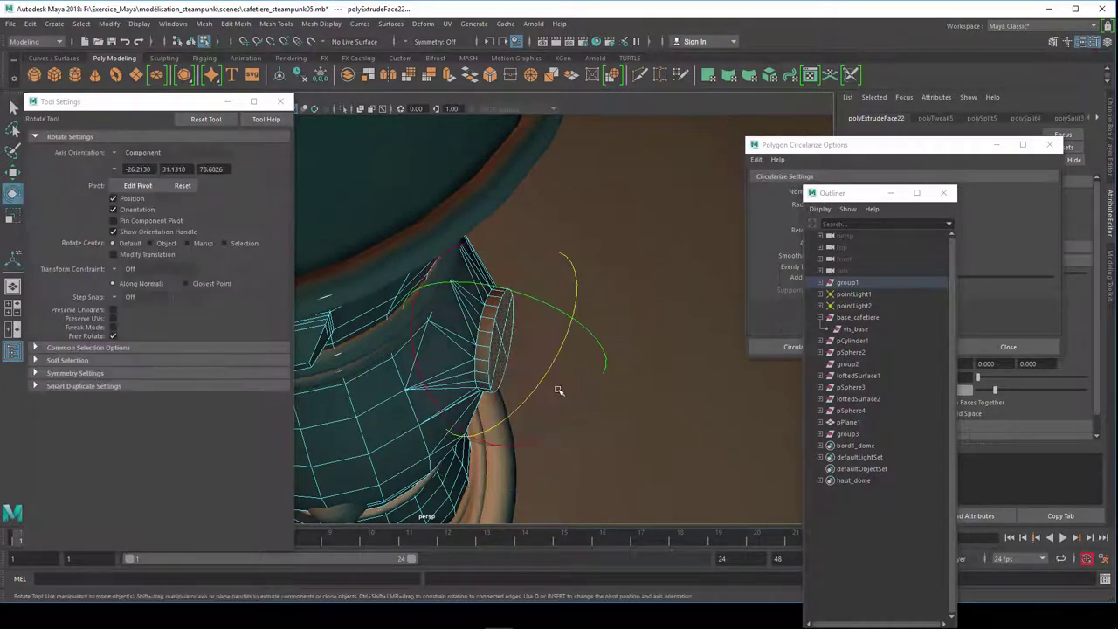
key(r)
drag(510, 346, 494, 350)
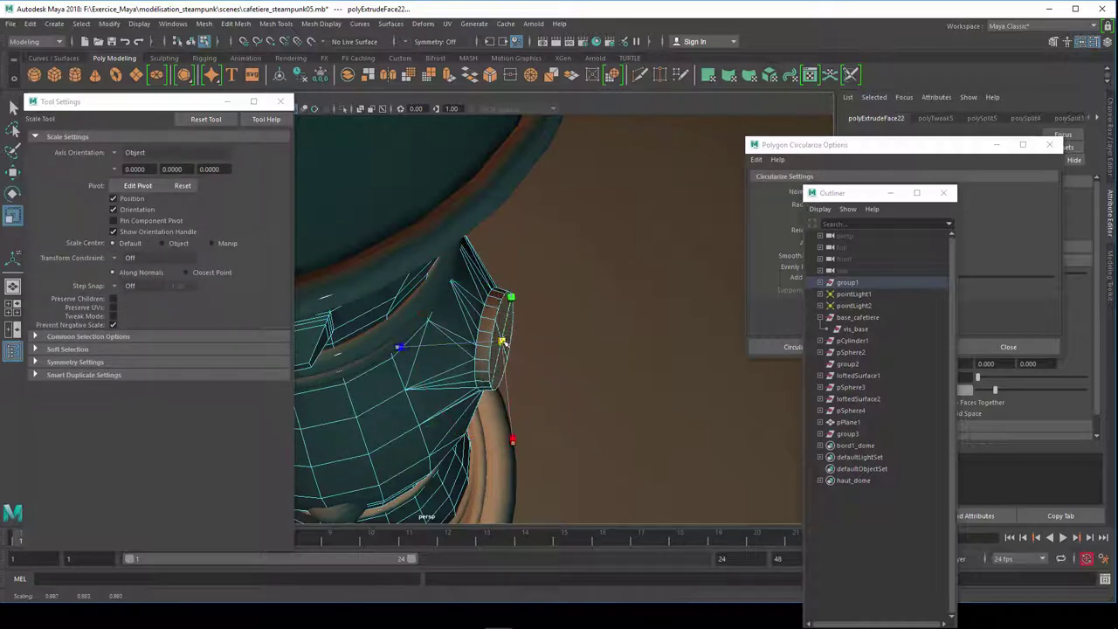
Step: Extrude the spout's end faces again, pull them outward in world space, then undo the last move
key(ctrl+e)
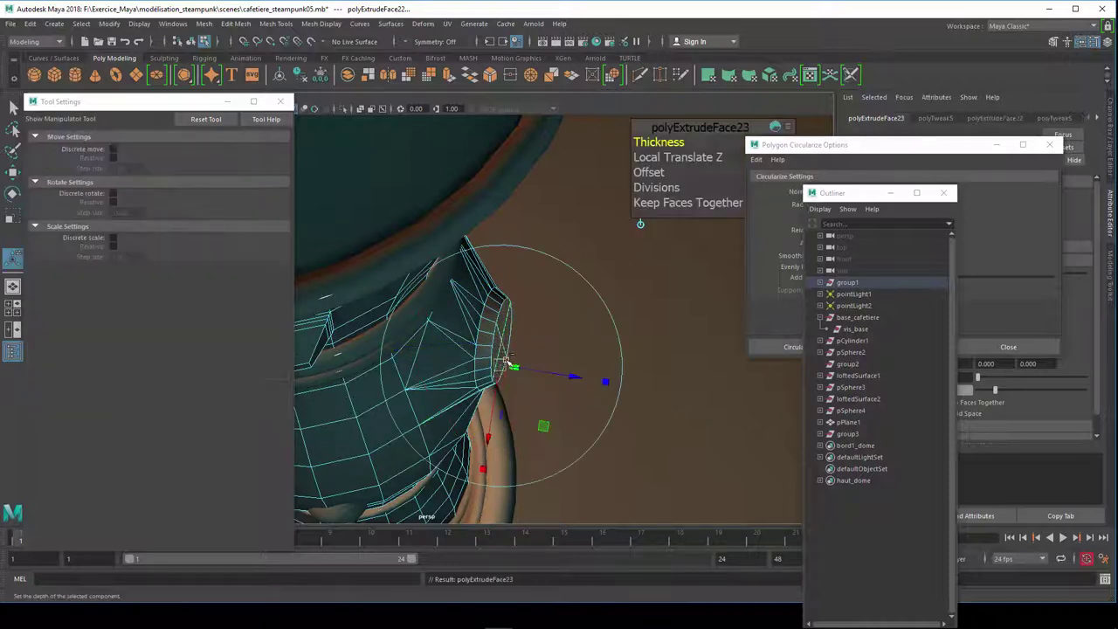
drag(575, 378, 590, 383)
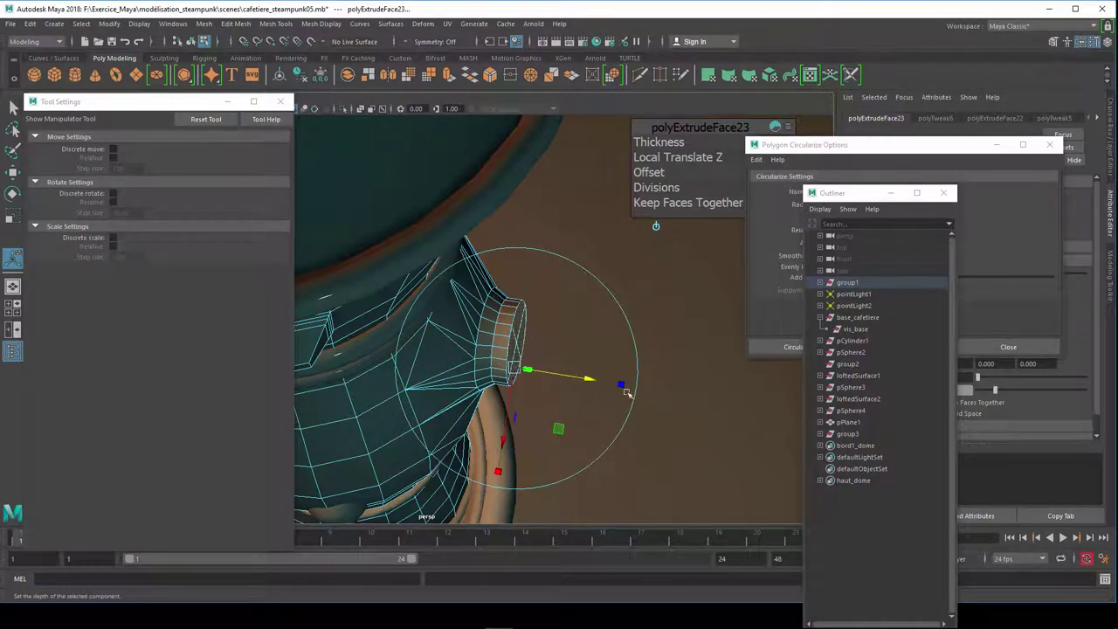
click(629, 387)
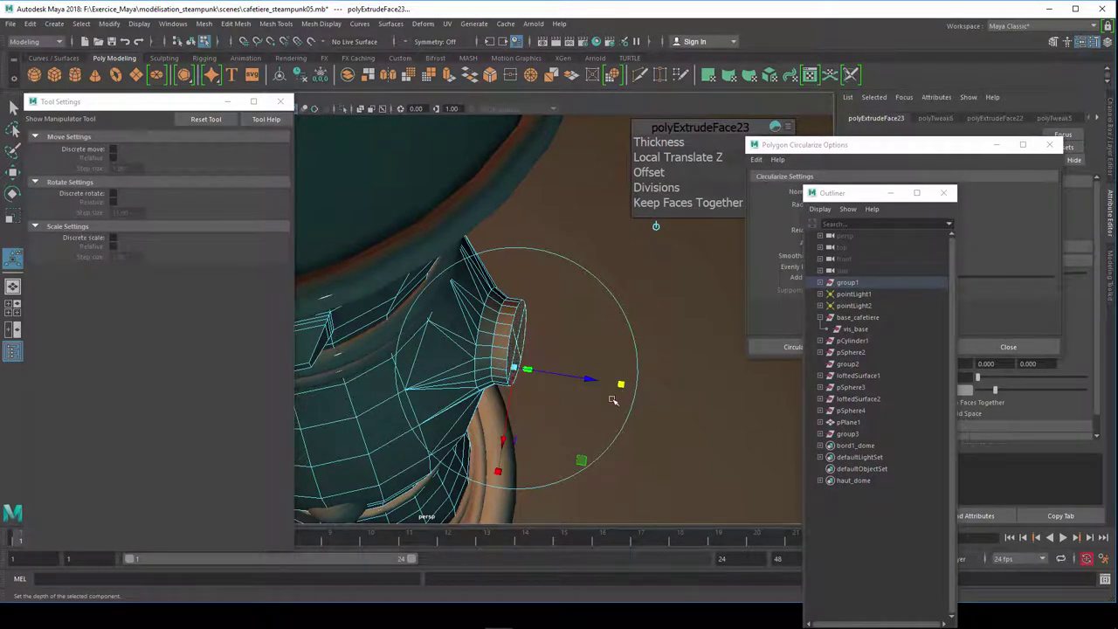
click(655, 227)
click(513, 297)
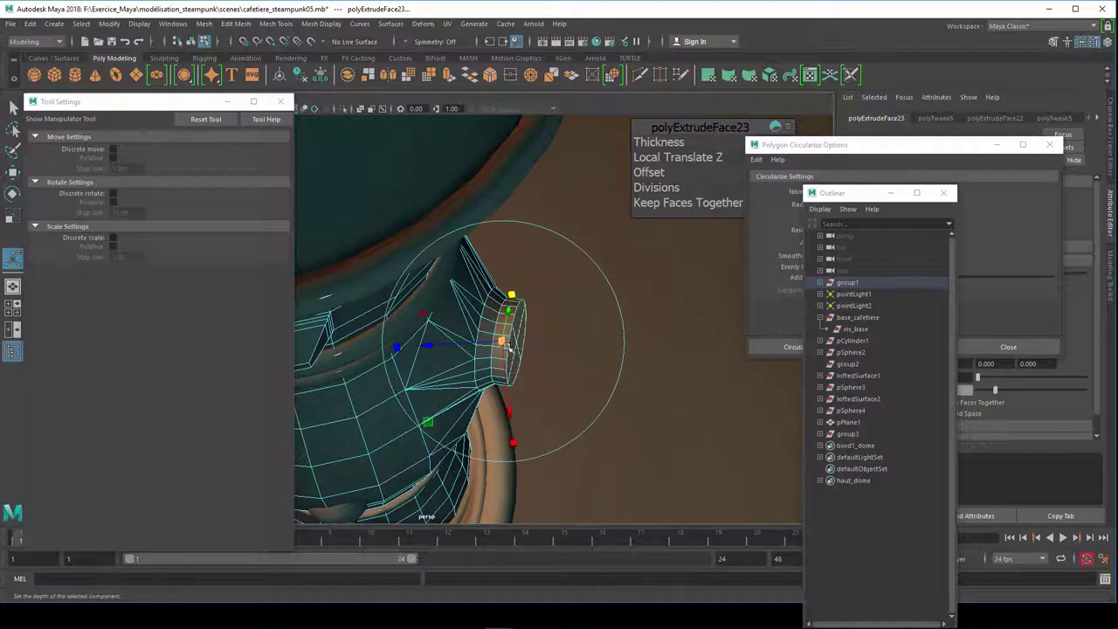
mouse_move(502, 341)
alt+mouse_down()
mouse_move(599, 194)
mouse_move(588, 381)
alt+mouse_up()
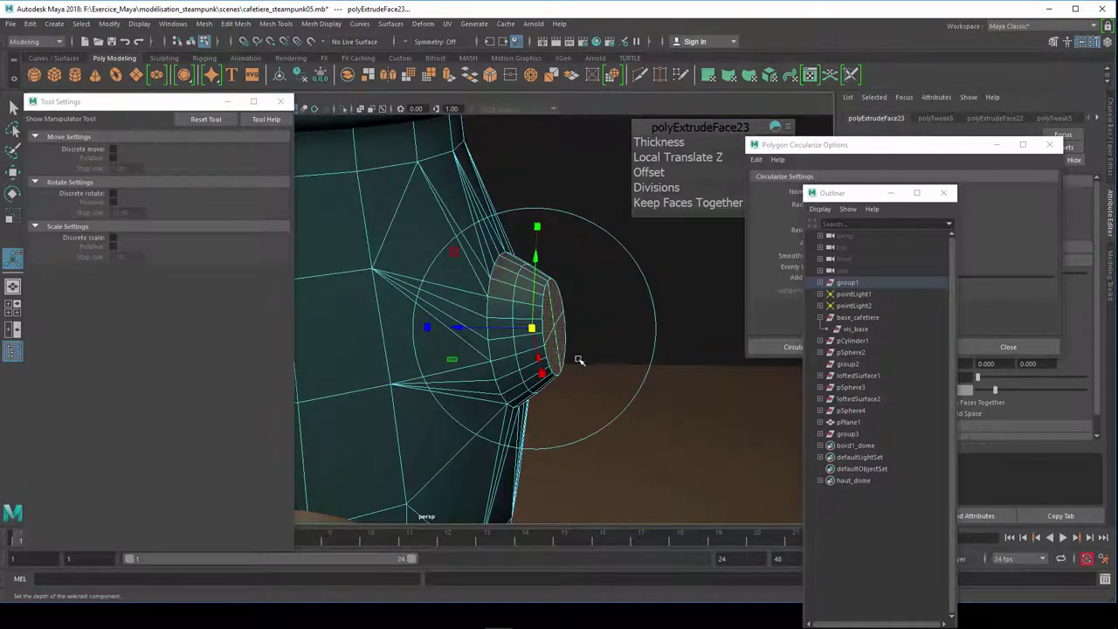
mouse_move(578, 360)
alt+mouse_down()
mouse_move(611, 381)
mouse_move(492, 369)
mouse_move(585, 396)
alt+mouse_up()
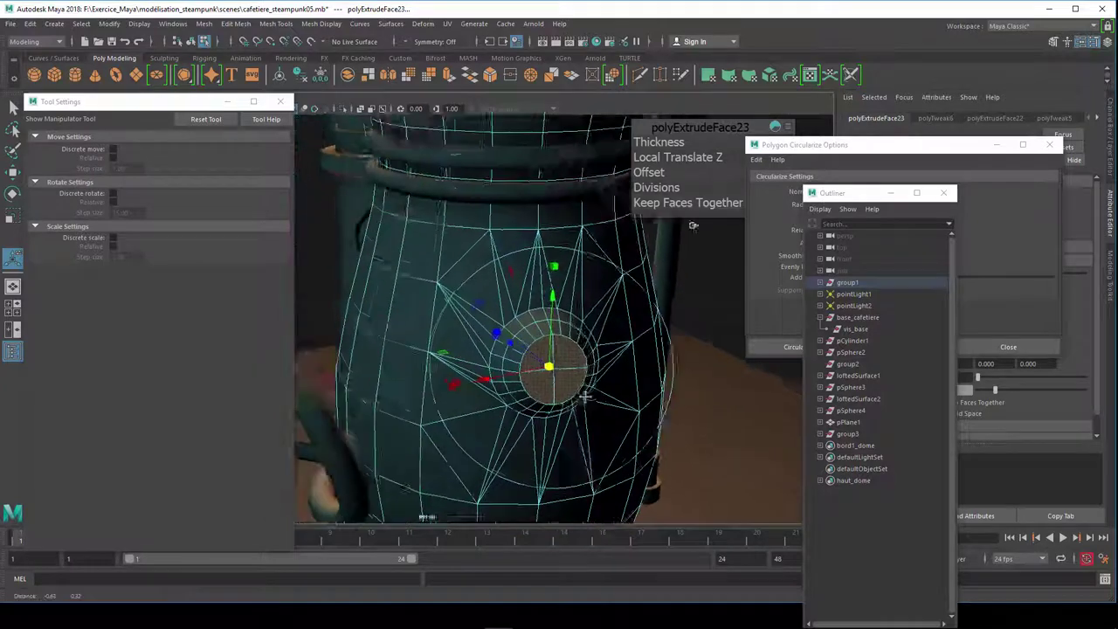
alt+right_drag(585, 396, 646, 398)
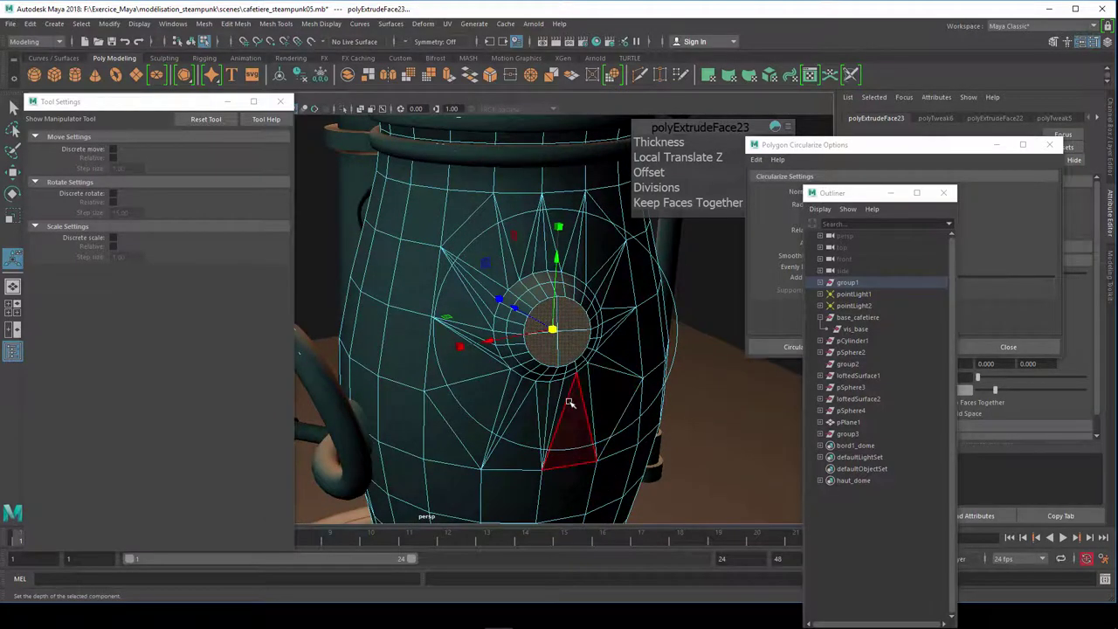
mouse_move(568, 403)
alt+mouse_down()
mouse_move(661, 399)
mouse_move(564, 407)
alt+mouse_up()
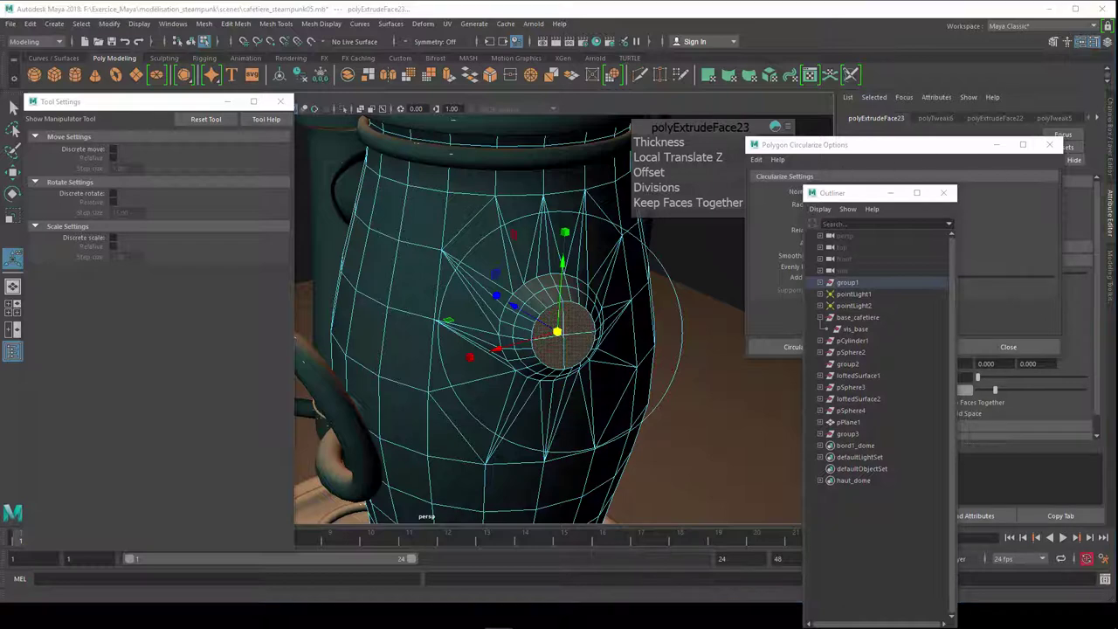
key(ctrl+z)
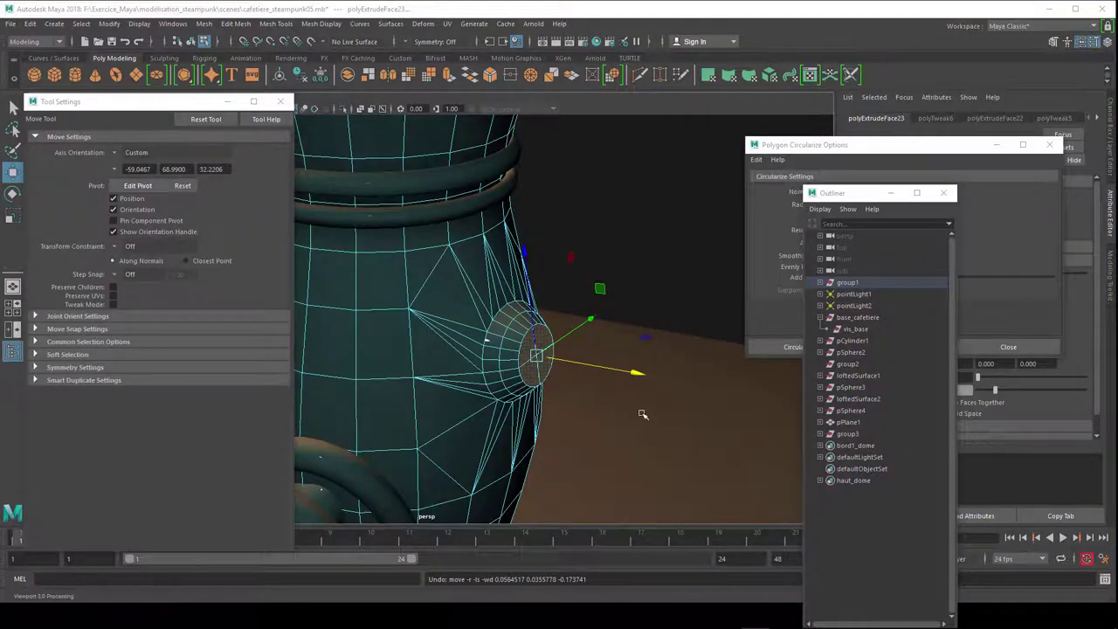
Step: Extrude the spout's end face outward and scale it down into a narrow tapered ring
mouse_move(644, 412)
alt+mouse_down()
mouse_move(631, 424)
mouse_move(634, 413)
mouse_move(733, 429)
mouse_move(763, 452)
mouse_move(728, 390)
mouse_move(708, 416)
alt+mouse_up()
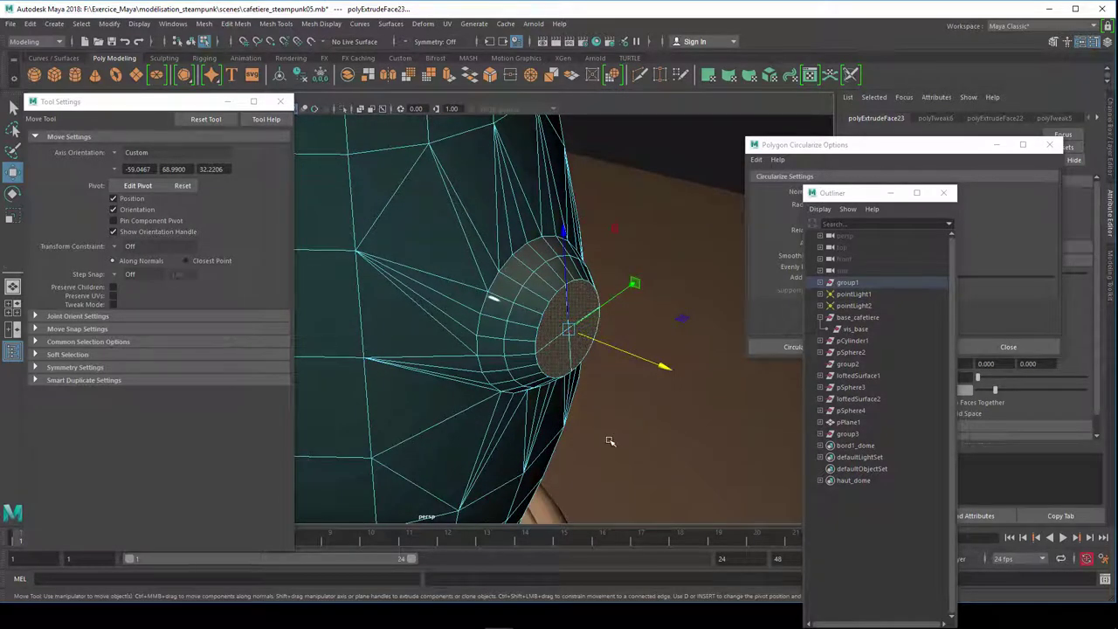
mouse_move(597, 410)
alt+mouse_down()
mouse_move(644, 399)
mouse_move(625, 394)
alt+mouse_up()
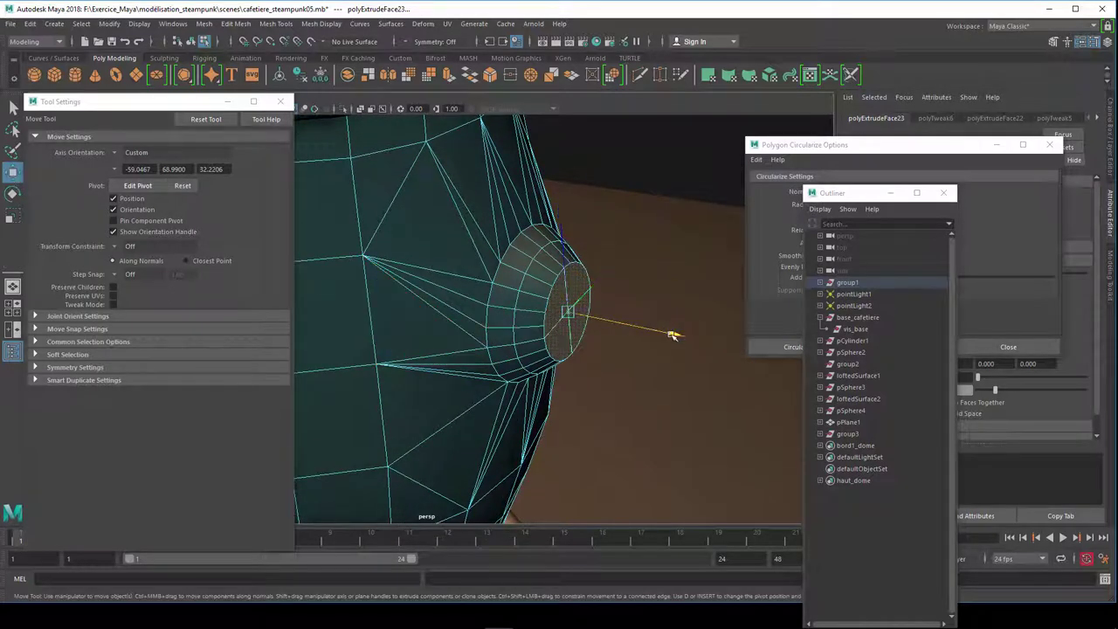
mouse_move(671, 334)
mouse_down()
mouse_move(722, 349)
mouse_move(679, 332)
mouse_move(670, 350)
mouse_up()
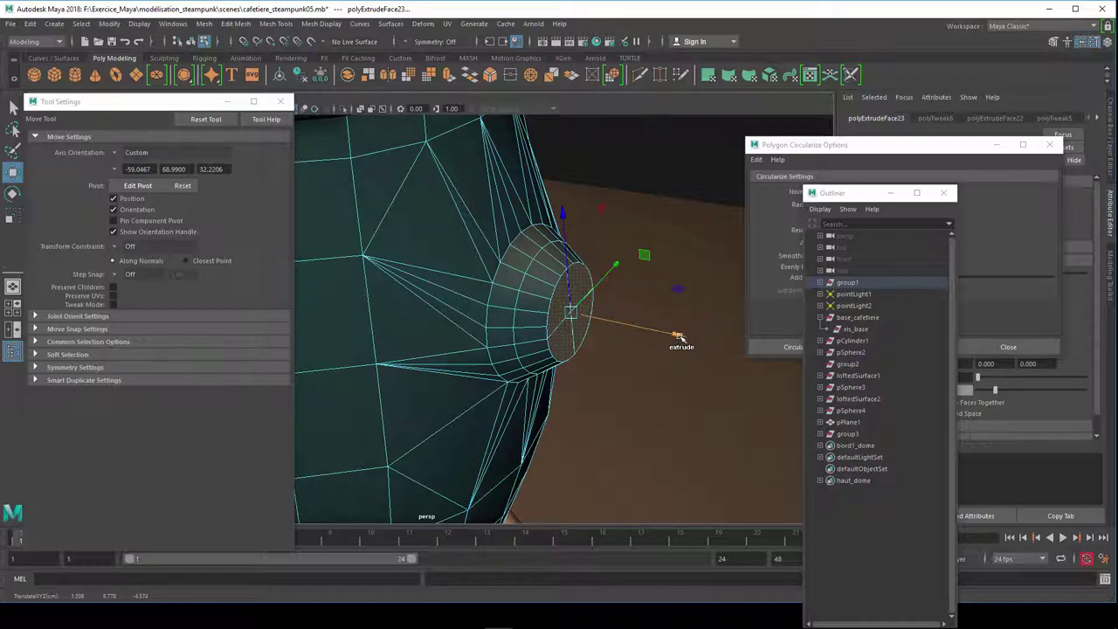
mouse_move(677, 335)
mouse_down()
mouse_move(703, 348)
mouse_move(694, 348)
mouse_up()
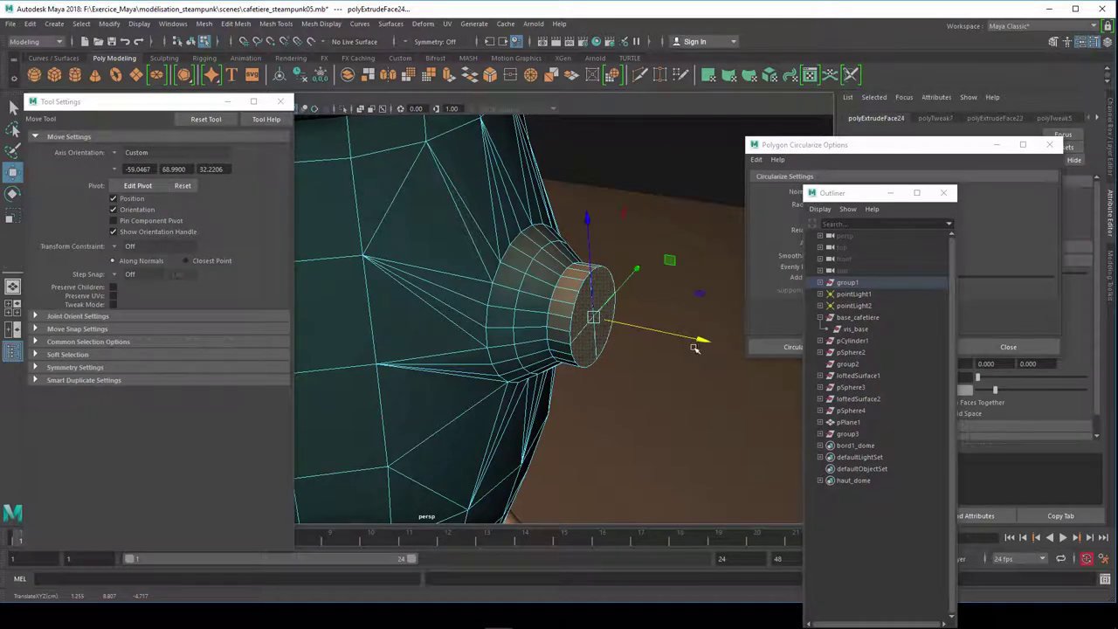
key(r)
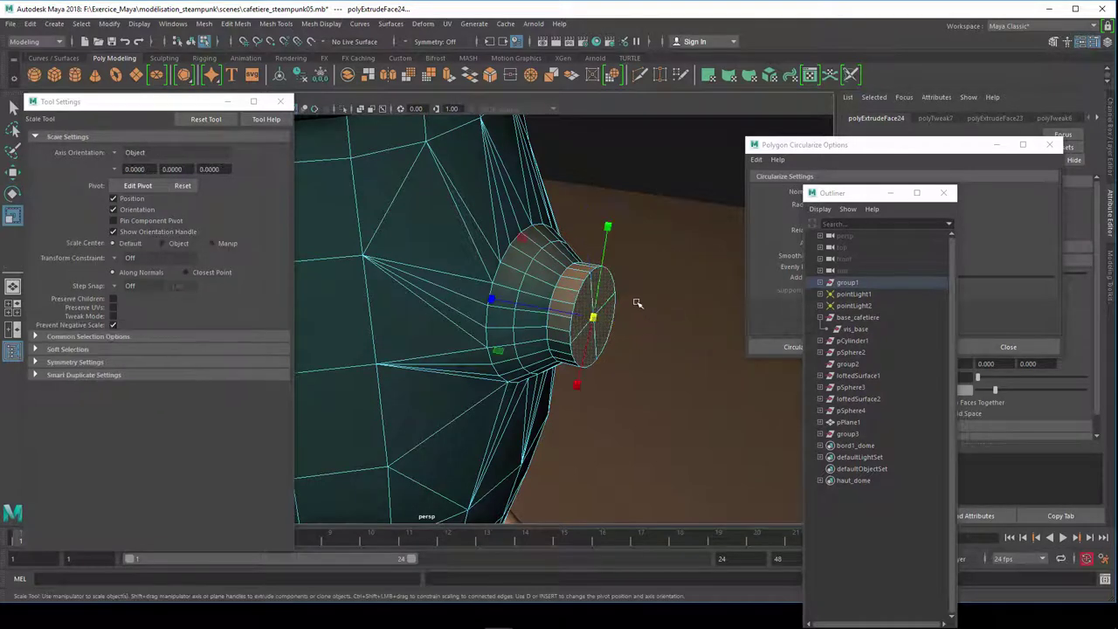
drag(594, 317, 611, 347)
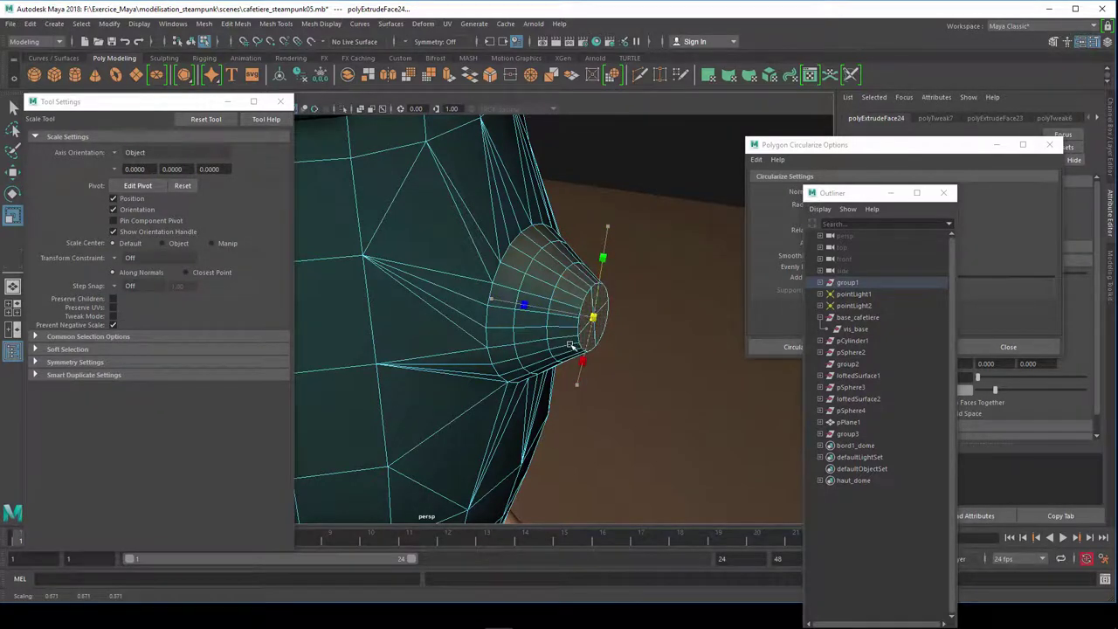
key(w)
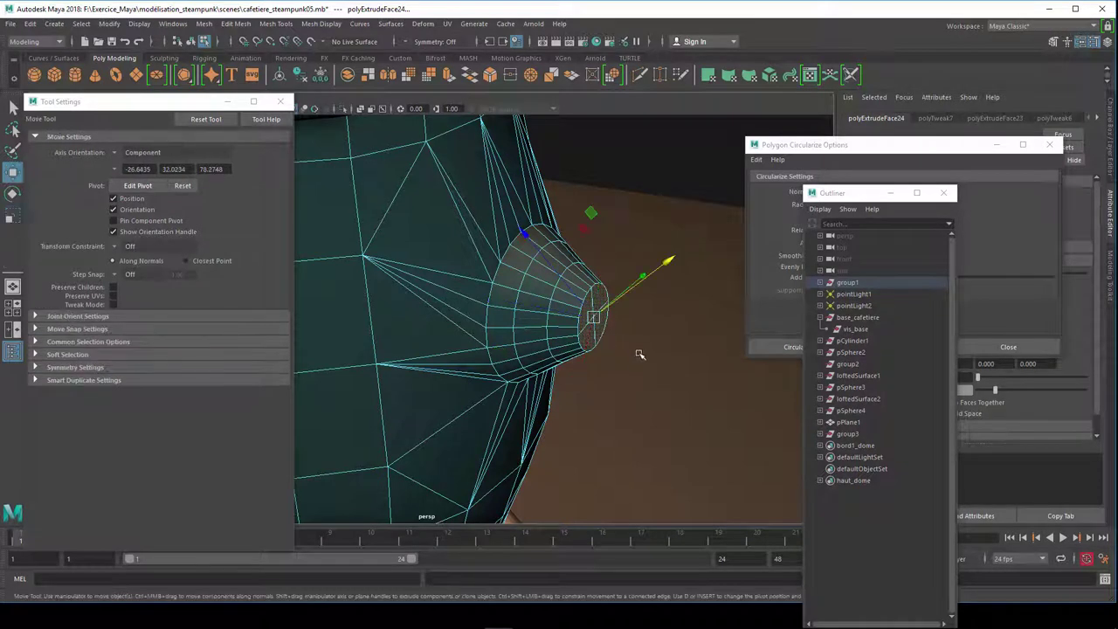
Step: Align the move axes to the spout rim edge and extrude the tip into a long narrow cylinder
right_click(123, 170)
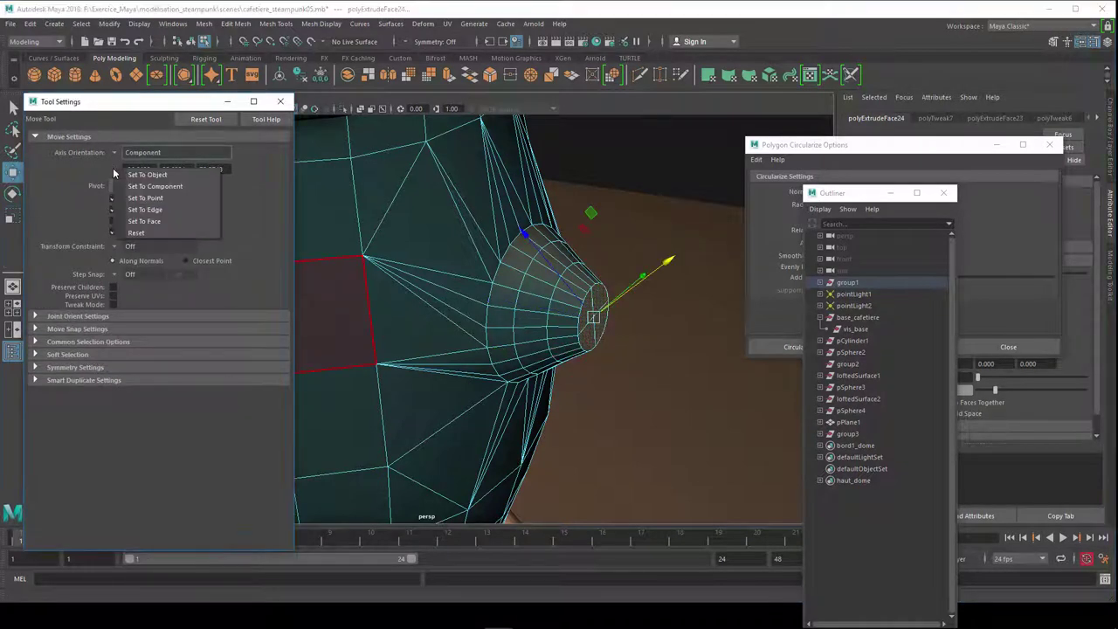
click(143, 221)
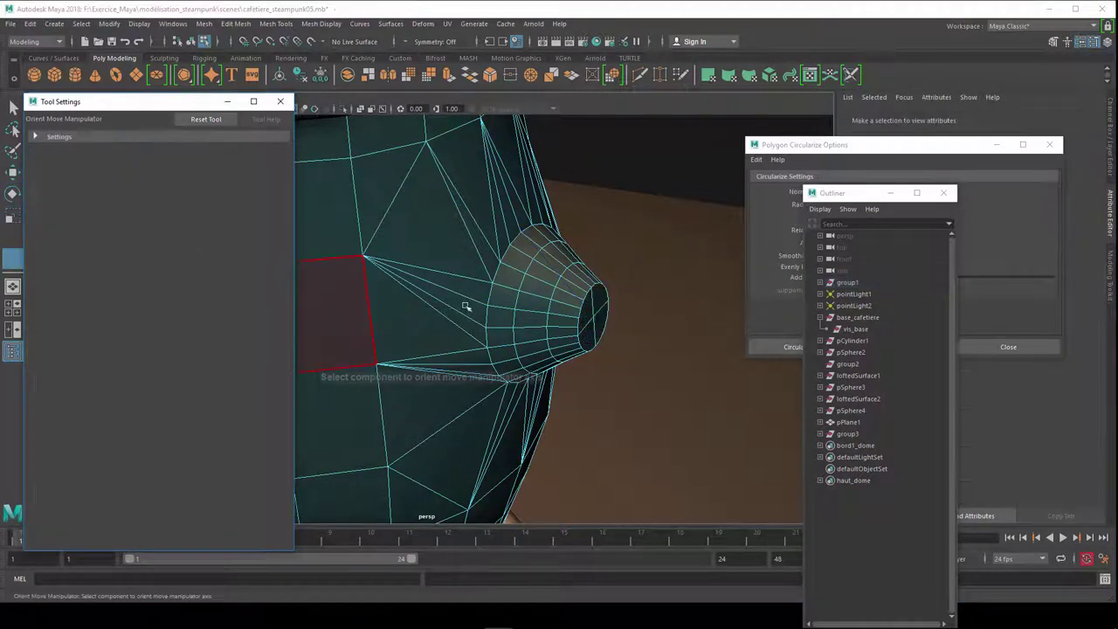
click(590, 312)
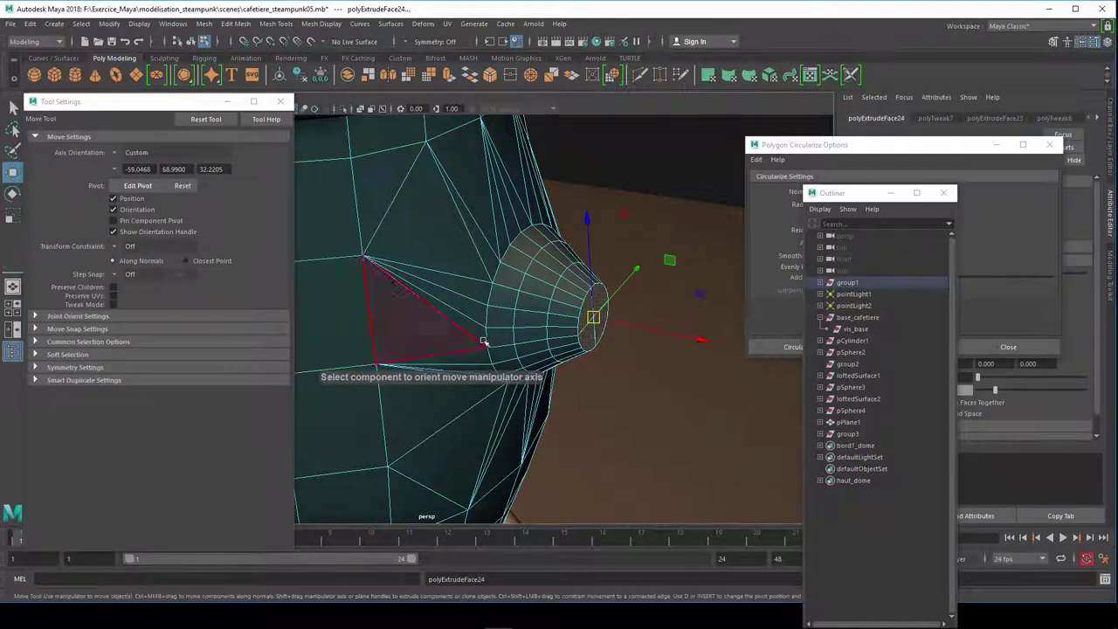
drag(712, 346, 706, 344)
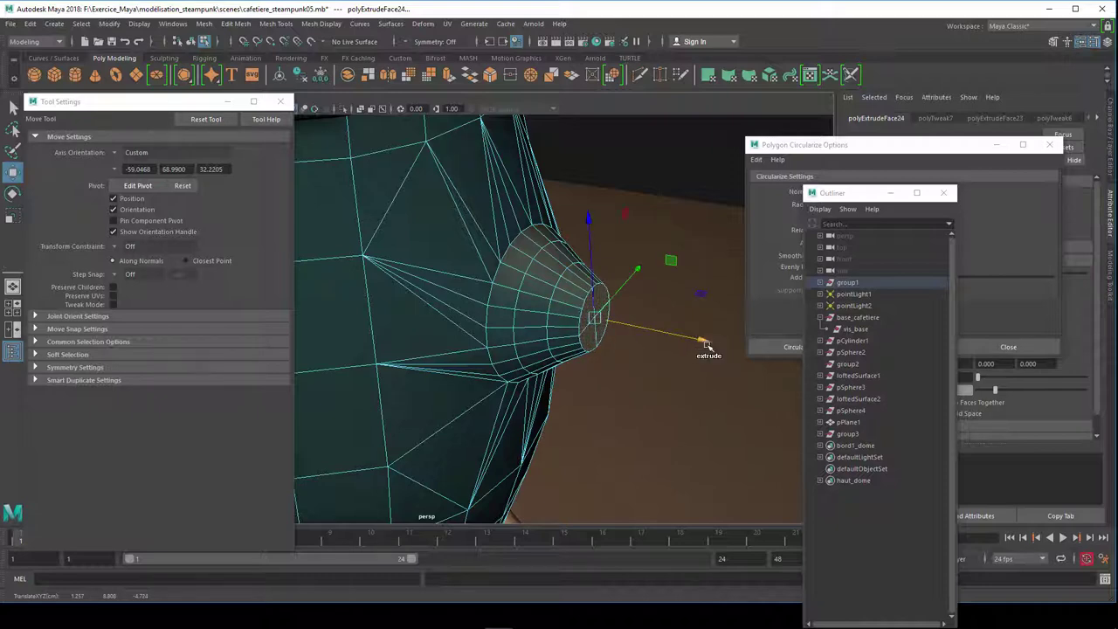
drag(706, 344, 871, 398)
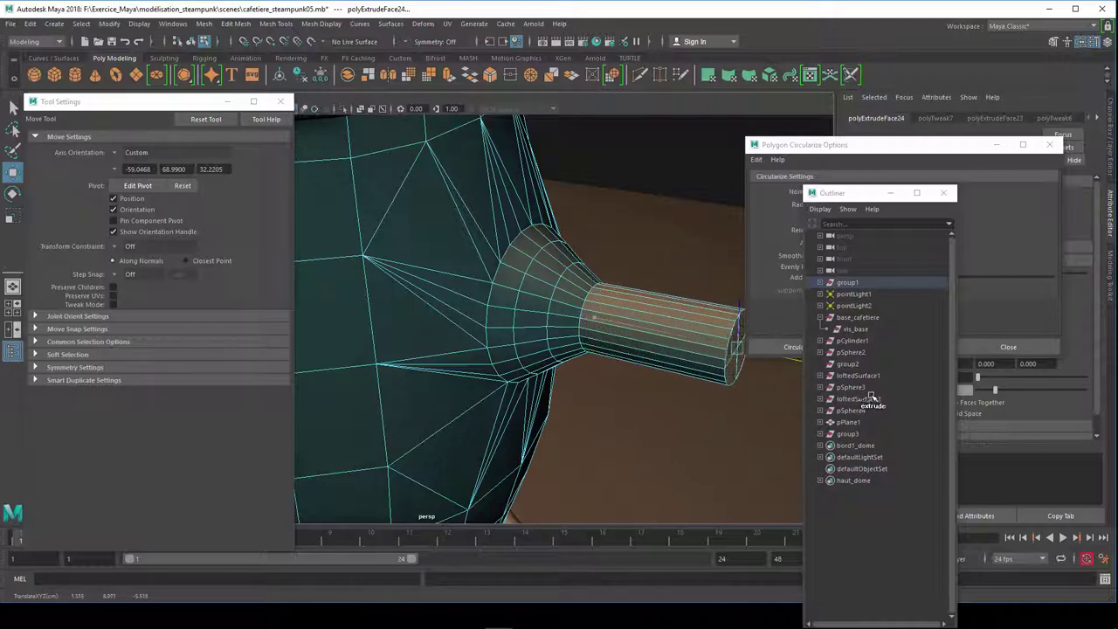
scroll(607, 387, down, 5)
mouse_move(606, 387)
alt+mouse_down()
mouse_move(482, 404)
mouse_move(691, 384)
mouse_move(628, 384)
mouse_move(619, 375)
mouse_move(632, 371)
mouse_move(603, 377)
mouse_move(641, 374)
mouse_move(580, 397)
alt+mouse_up()
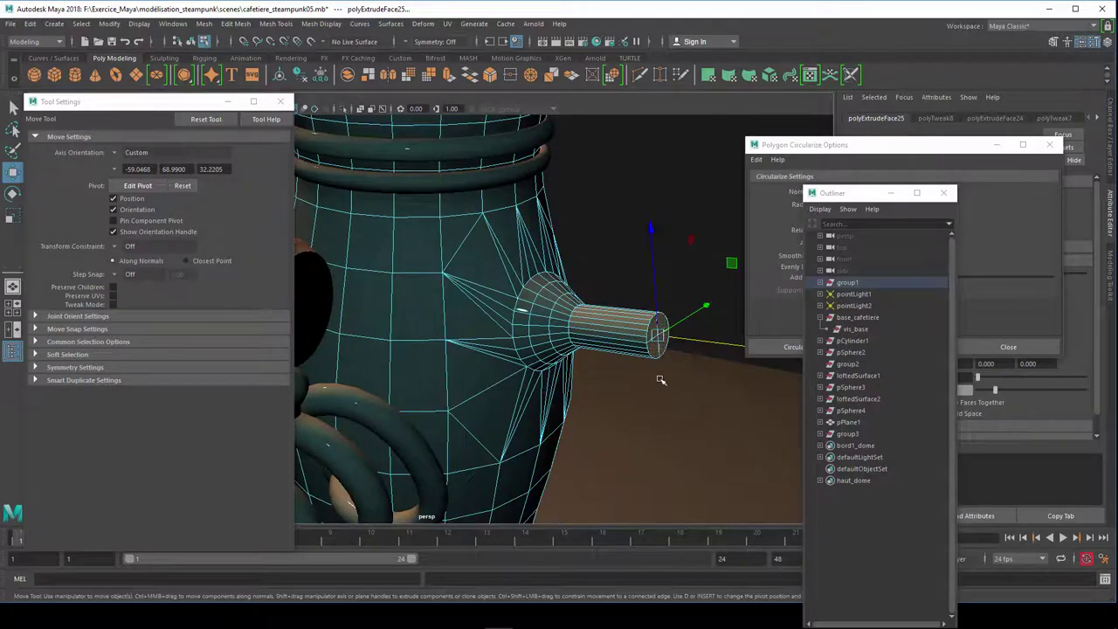
alt+drag(660, 380, 542, 366)
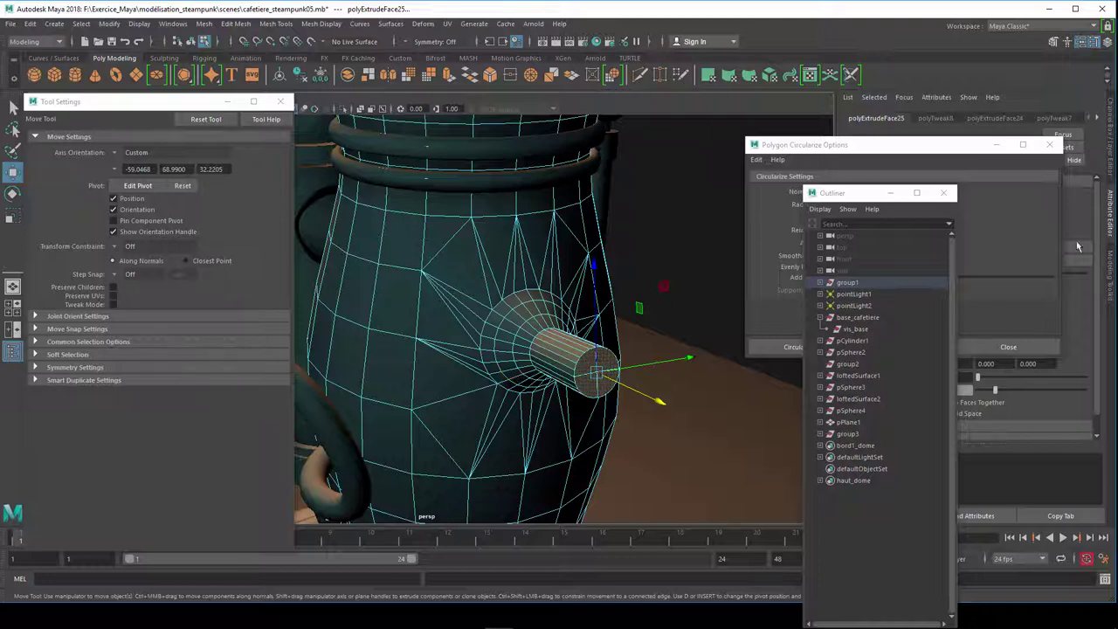
Step: Turn on smooth mesh preview and orbit around the spout to inspect its rounded tip and base
key(1)
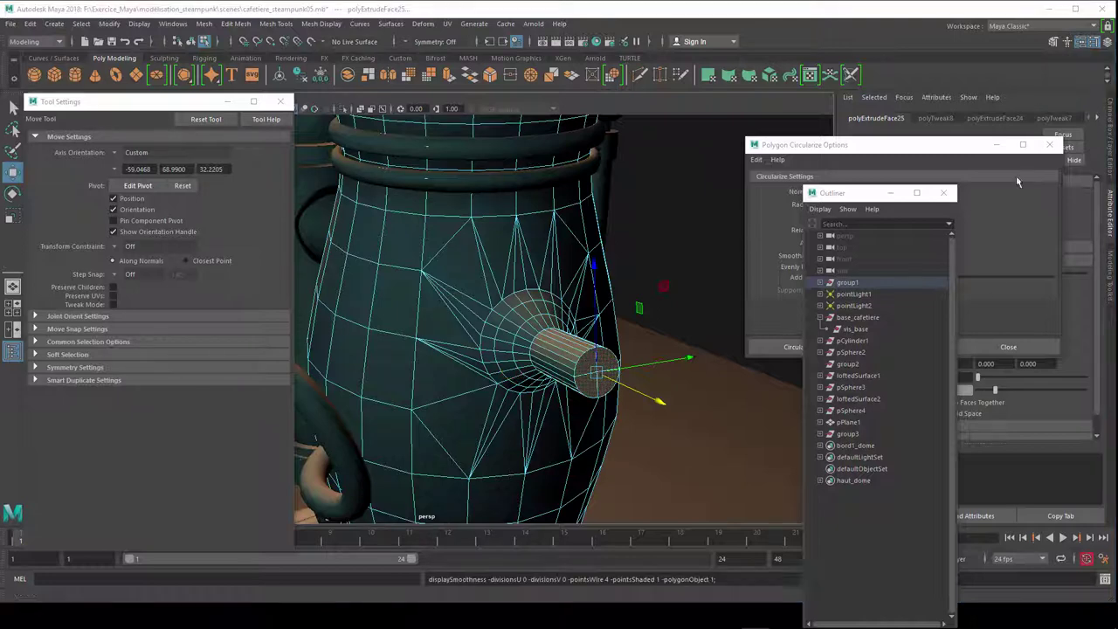
key(3)
mouse_move(666, 275)
alt+mouse_down()
mouse_move(704, 250)
mouse_move(674, 268)
mouse_move(637, 350)
mouse_move(481, 315)
mouse_move(587, 289)
mouse_move(540, 302)
alt+mouse_up()
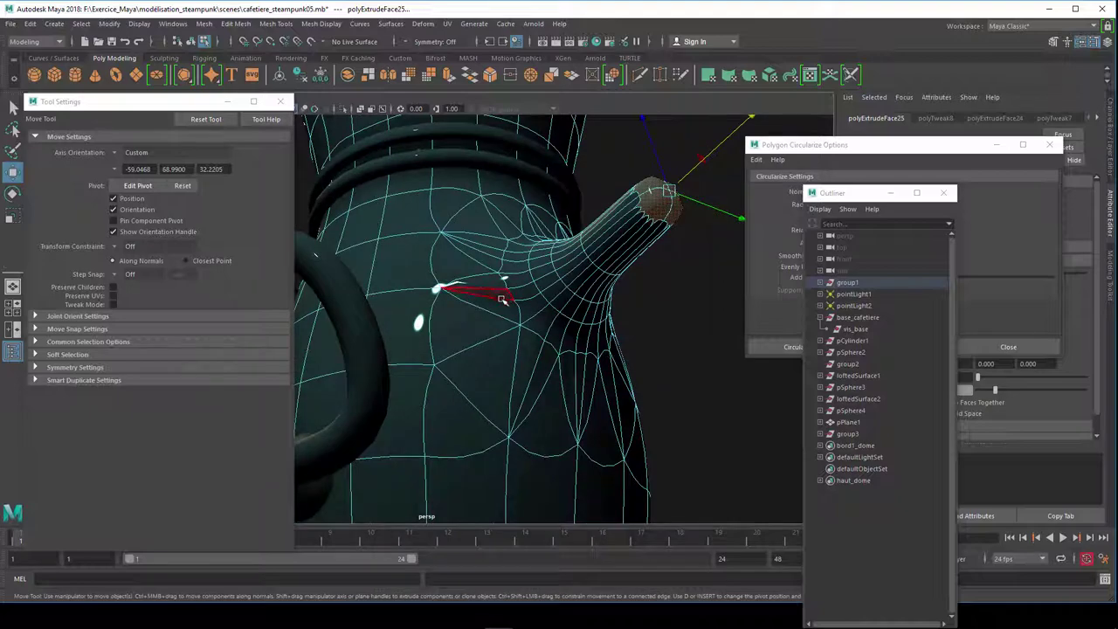
click(498, 294)
mouse_move(494, 316)
alt+mouse_down()
mouse_move(492, 387)
mouse_move(449, 380)
alt+mouse_up()
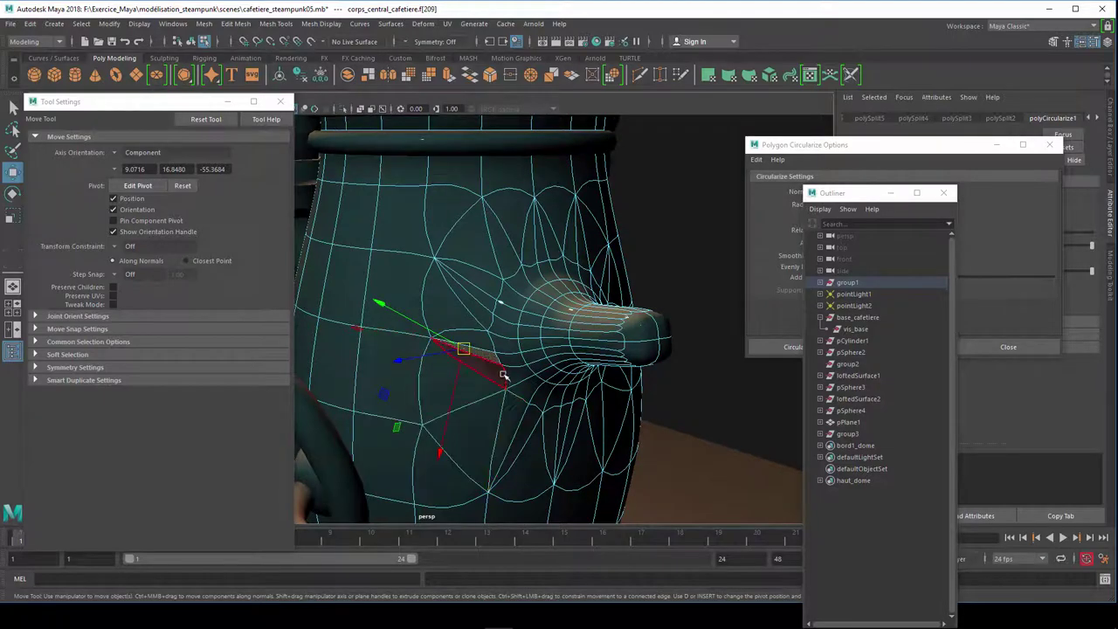
mouse_move(495, 414)
alt+mouse_down()
mouse_move(464, 287)
mouse_move(419, 407)
mouse_move(376, 384)
mouse_move(469, 405)
mouse_move(494, 428)
mouse_move(483, 430)
alt+mouse_up()
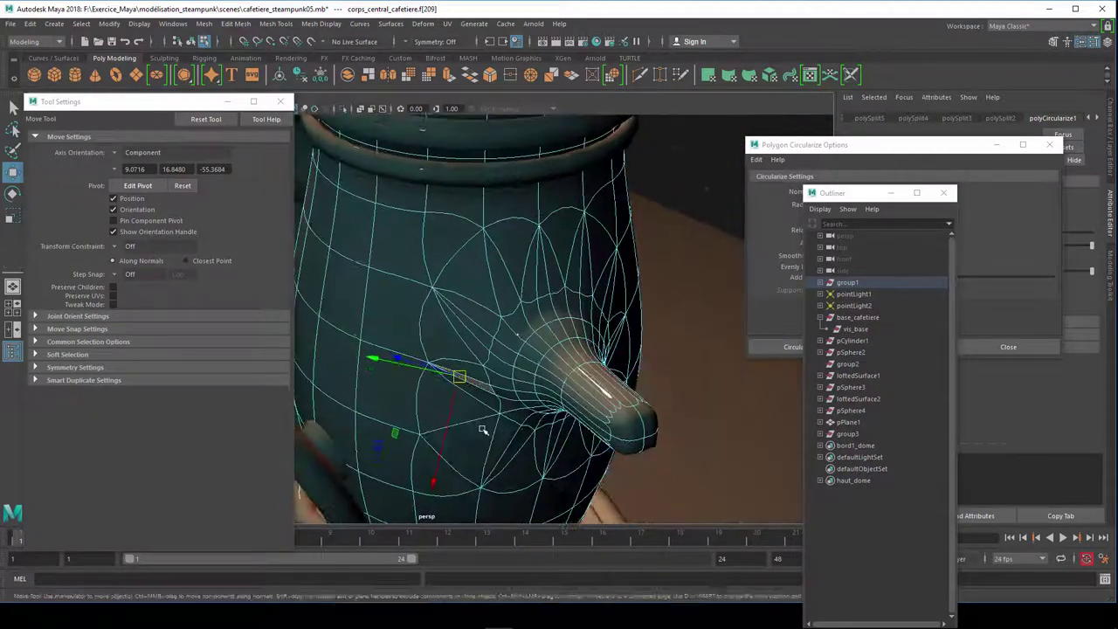
mouse_move(524, 318)
alt+mouse_down()
mouse_move(574, 354)
mouse_move(571, 451)
mouse_move(456, 323)
mouse_move(486, 218)
alt+mouse_up()
alt+drag(552, 373, 495, 391)
mouse_move(486, 441)
alt+mouse_down()
mouse_move(492, 209)
mouse_move(582, 439)
mouse_move(530, 439)
mouse_move(519, 428)
alt+mouse_up()
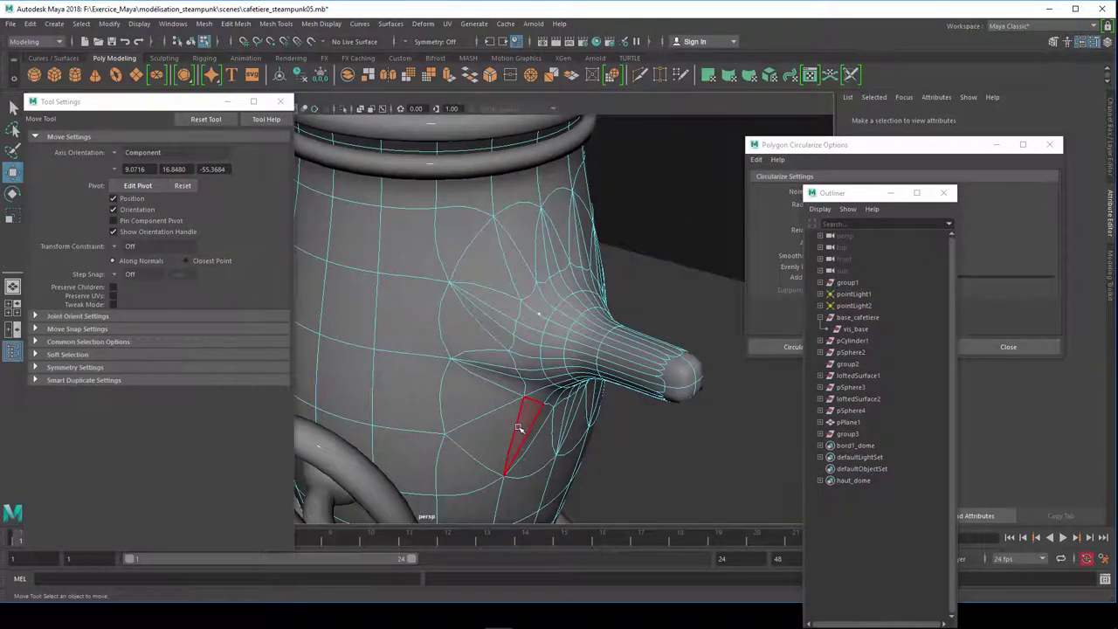
Step: Flip the viewport to wireframe and back to shaded to inspect inside the spout
key(4)
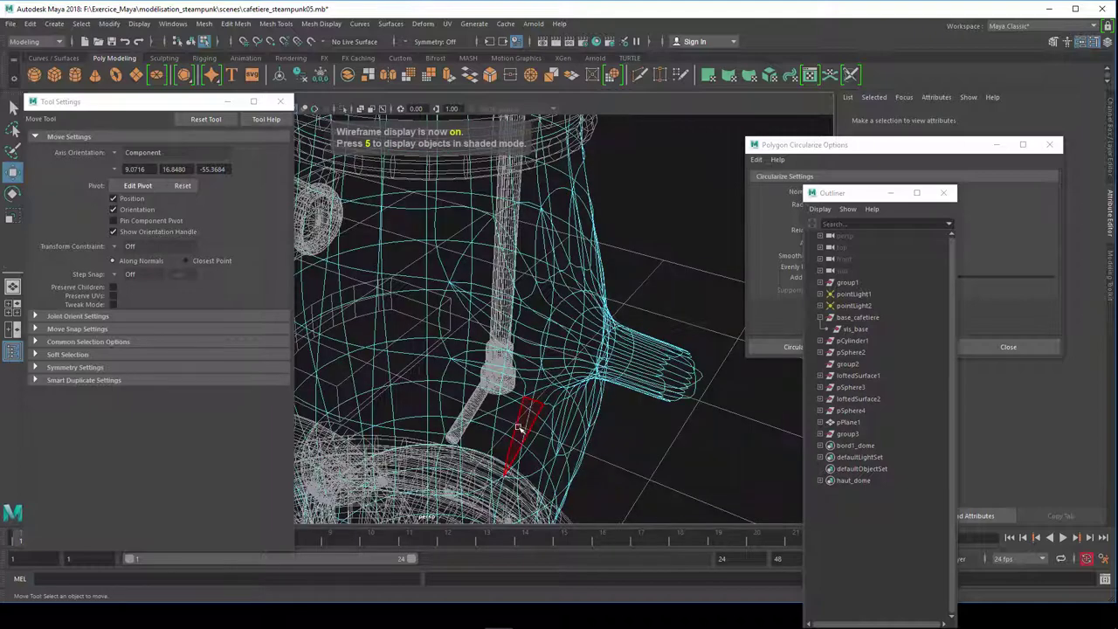
key(5)
mouse_move(536, 441)
alt+mouse_down()
mouse_move(431, 335)
mouse_move(603, 374)
alt+mouse_up()
Step: Deselect the faces and turn off smooth preview, showing the faceted cage from the front
click(684, 395)
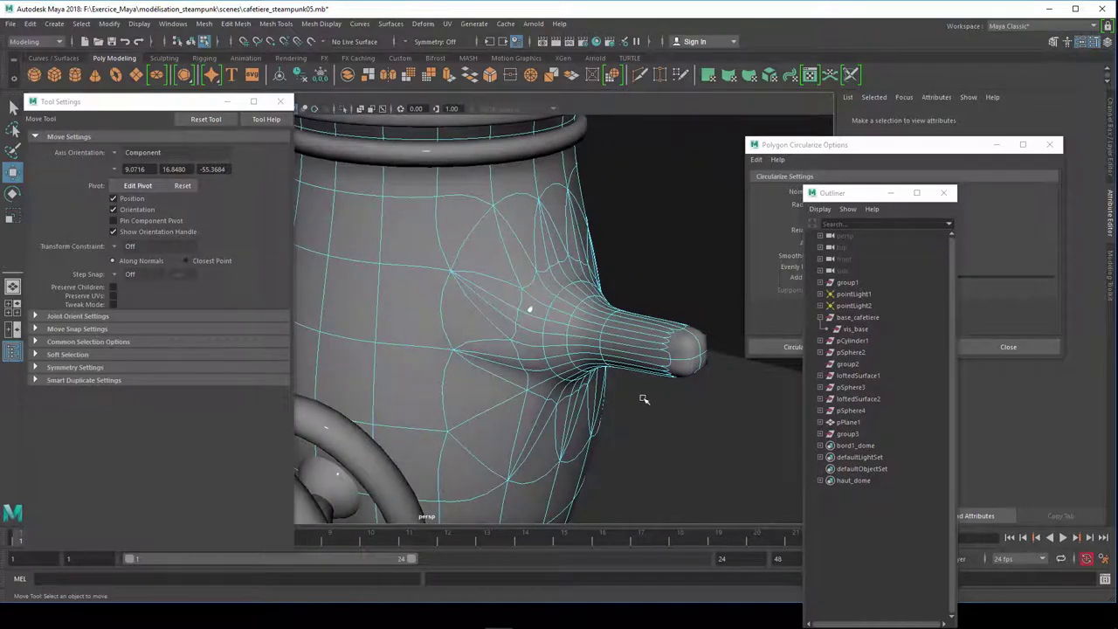
key(1)
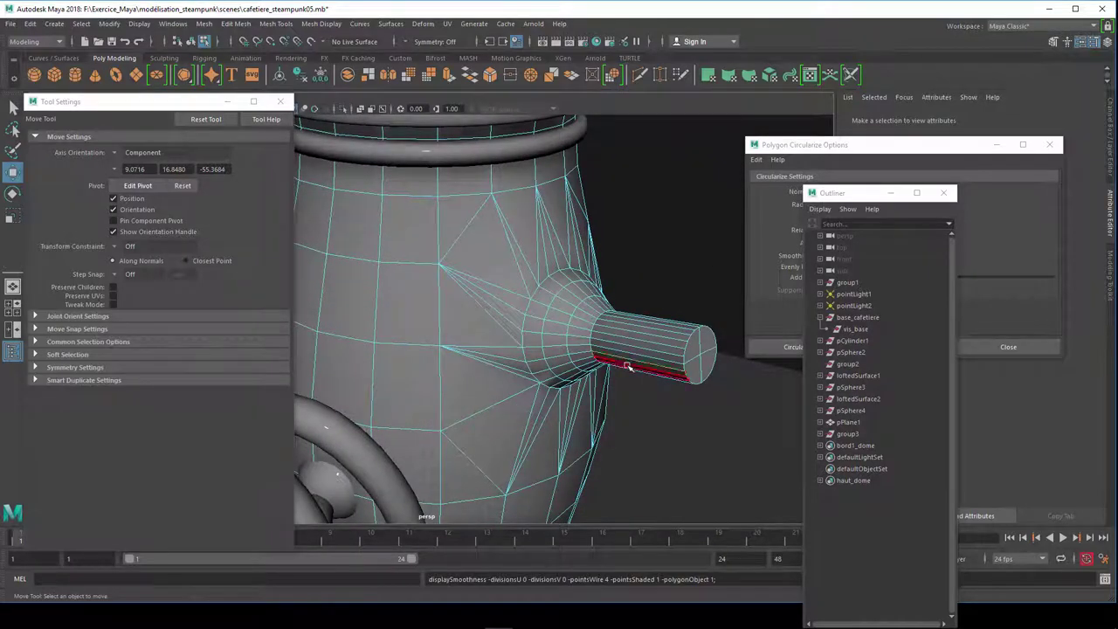
mouse_move(643, 398)
alt+mouse_down()
mouse_move(524, 367)
mouse_move(446, 371)
mouse_move(631, 374)
mouse_move(616, 374)
alt+mouse_up()
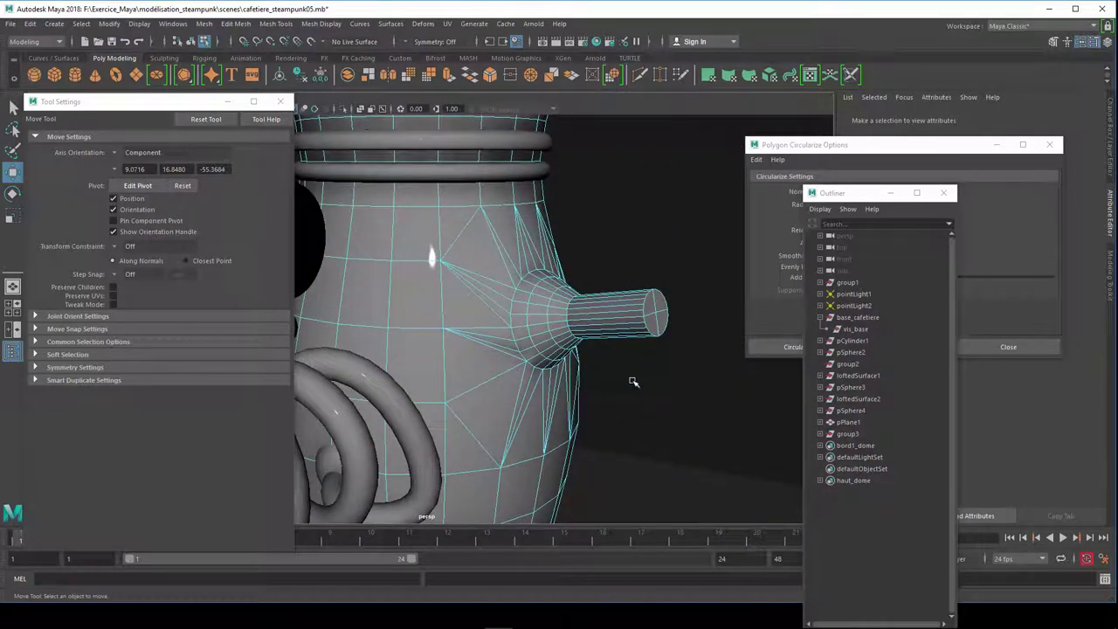